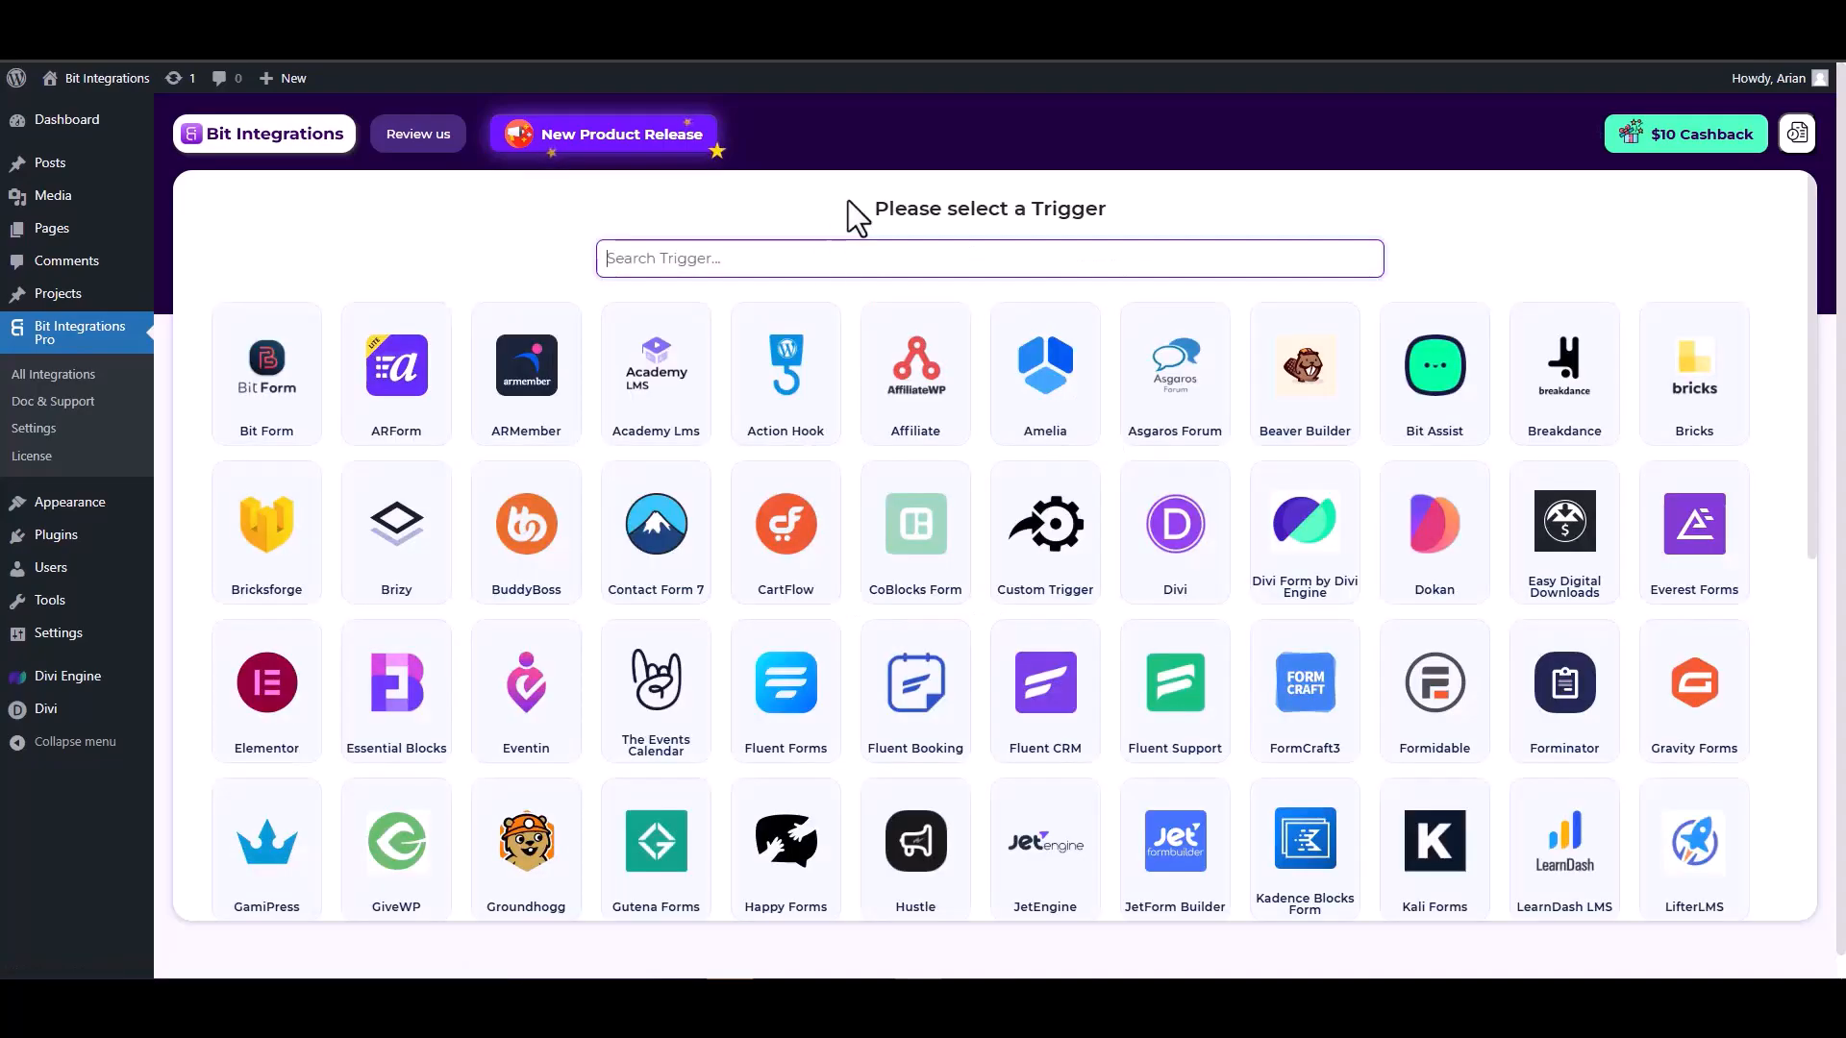
Search the triggers for "divi", choose Divi Form by Divi Engine, and start fetching its form data.
{"action": "type", "text": "divi"}
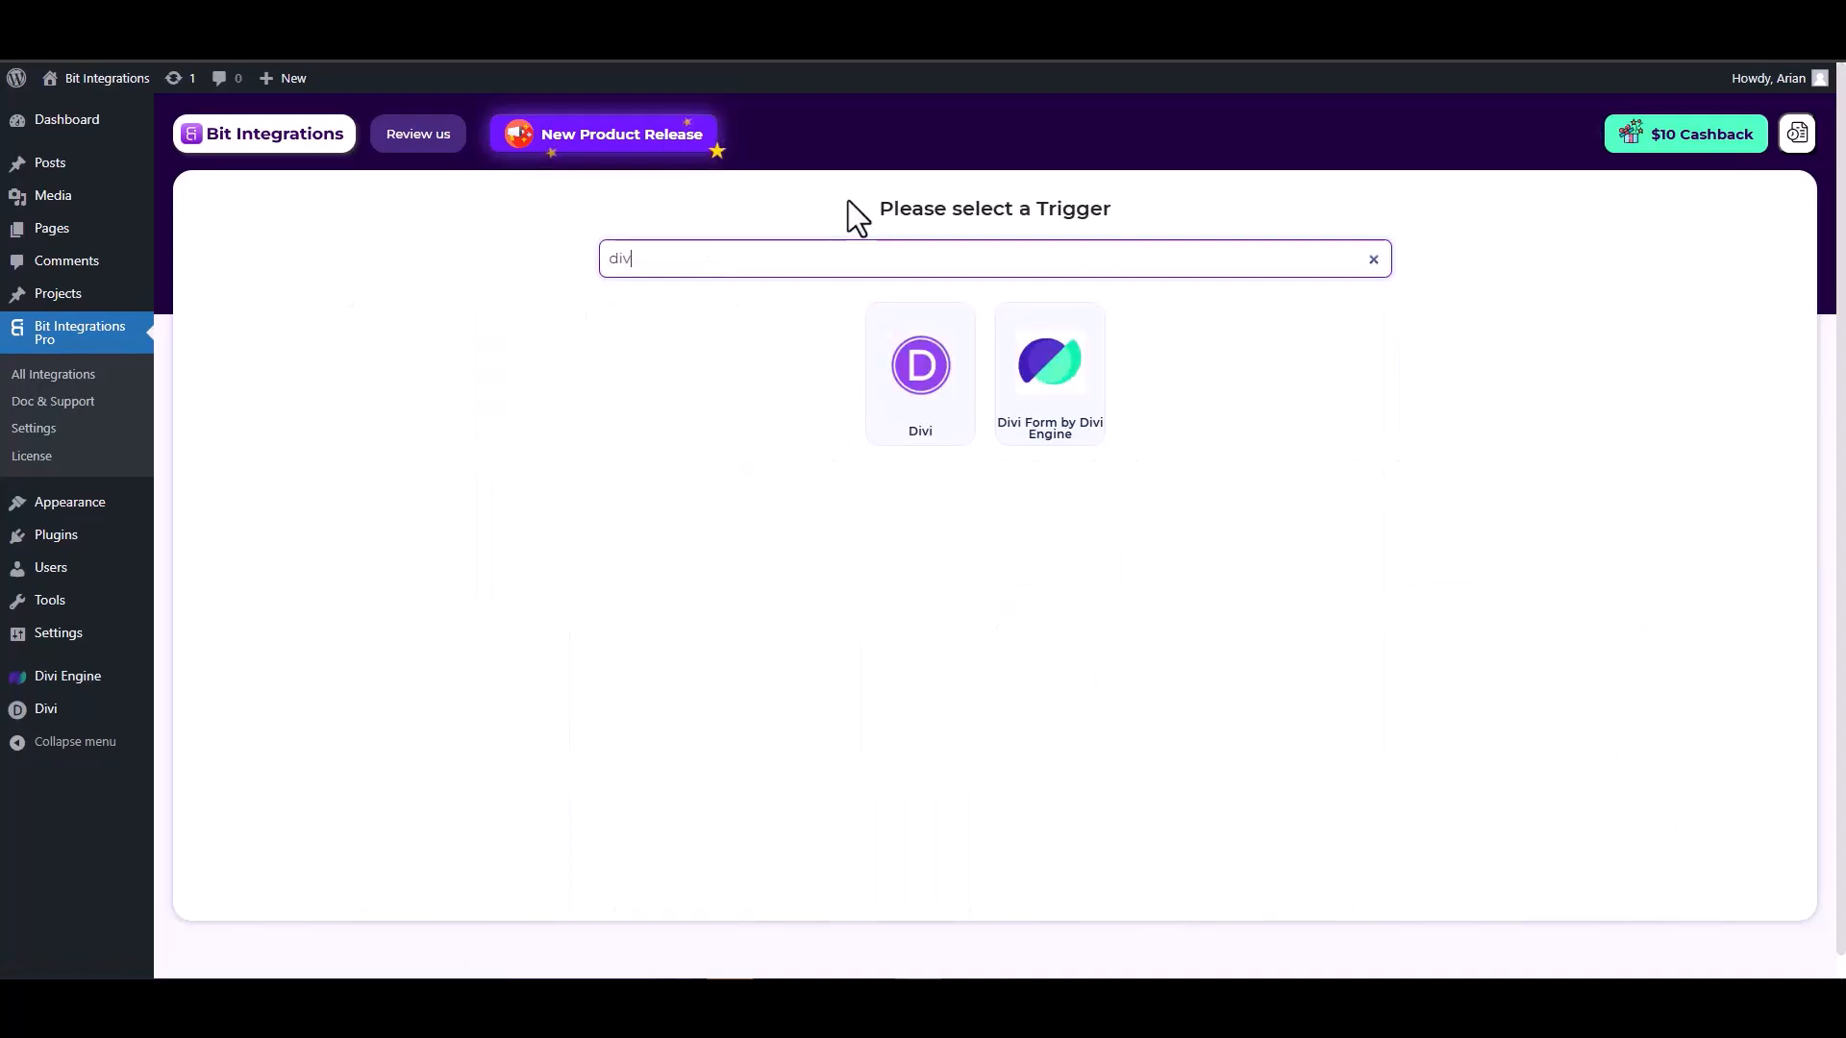
{"action": "left_click", "coordinate": [1053, 402]}
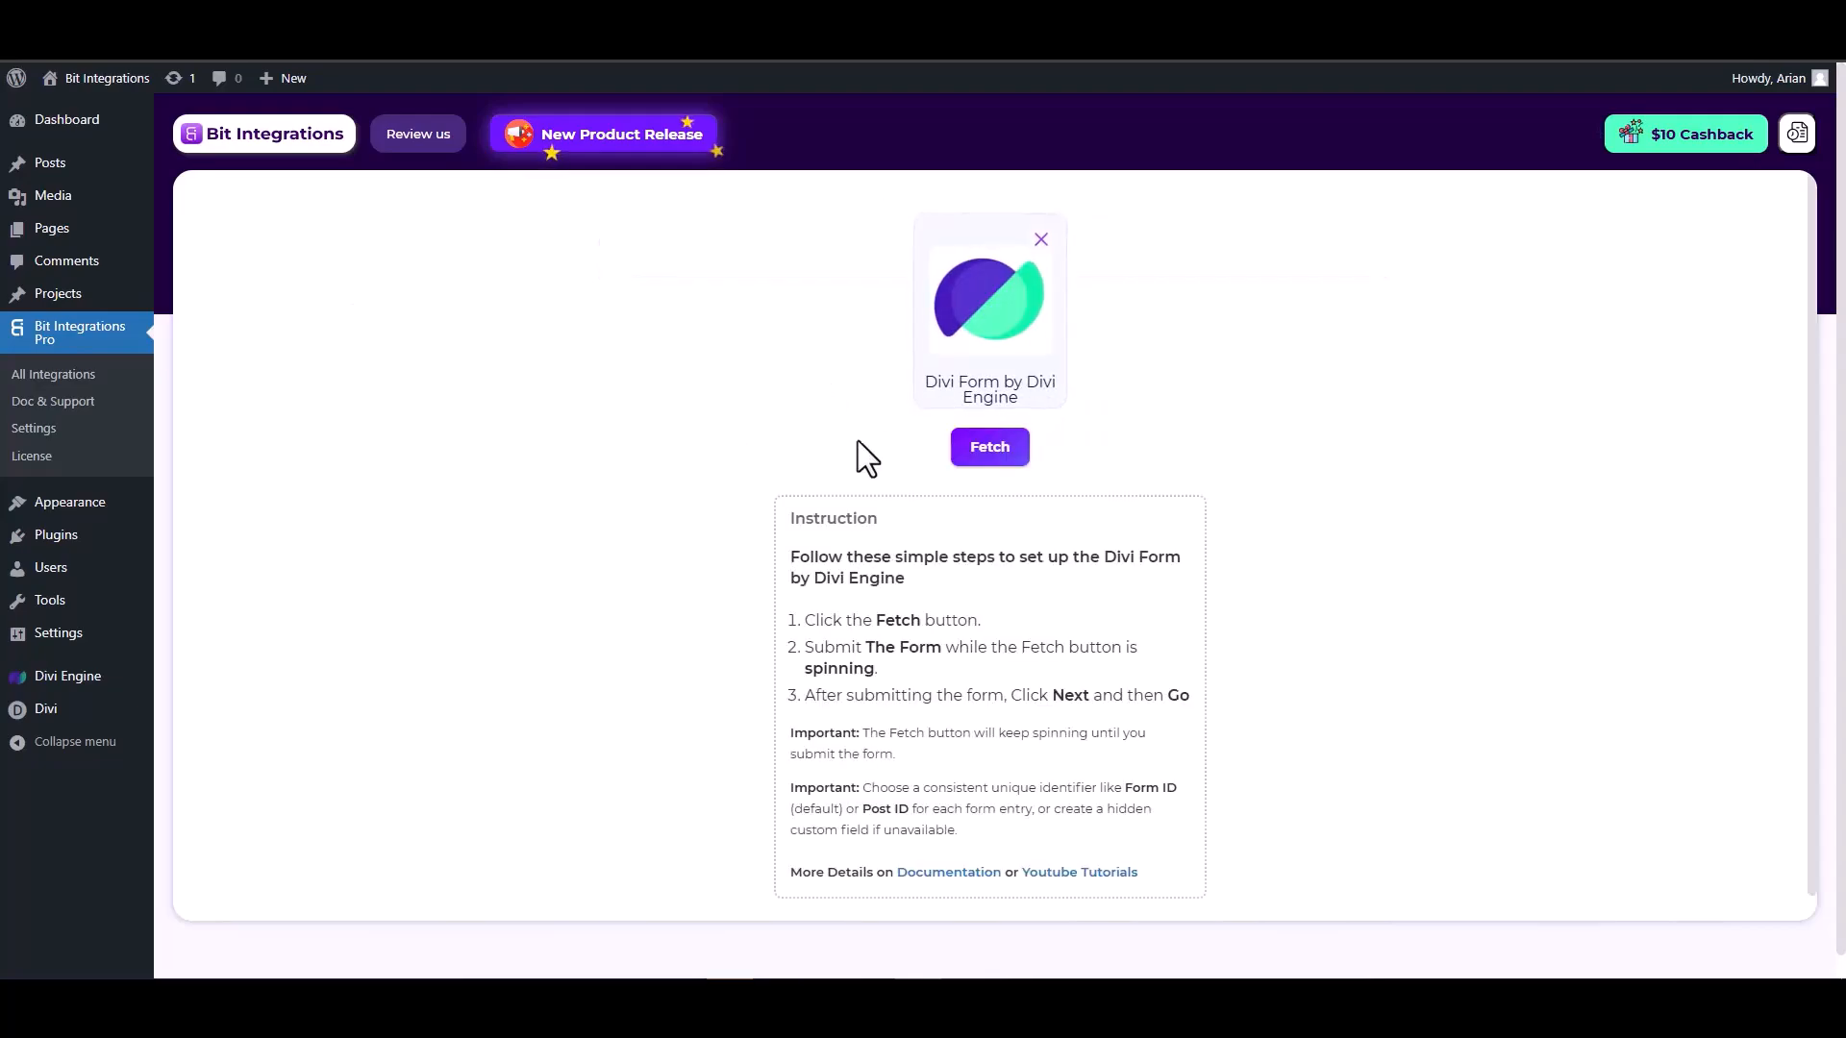
{"action": "left_click", "coordinate": [990, 454]}
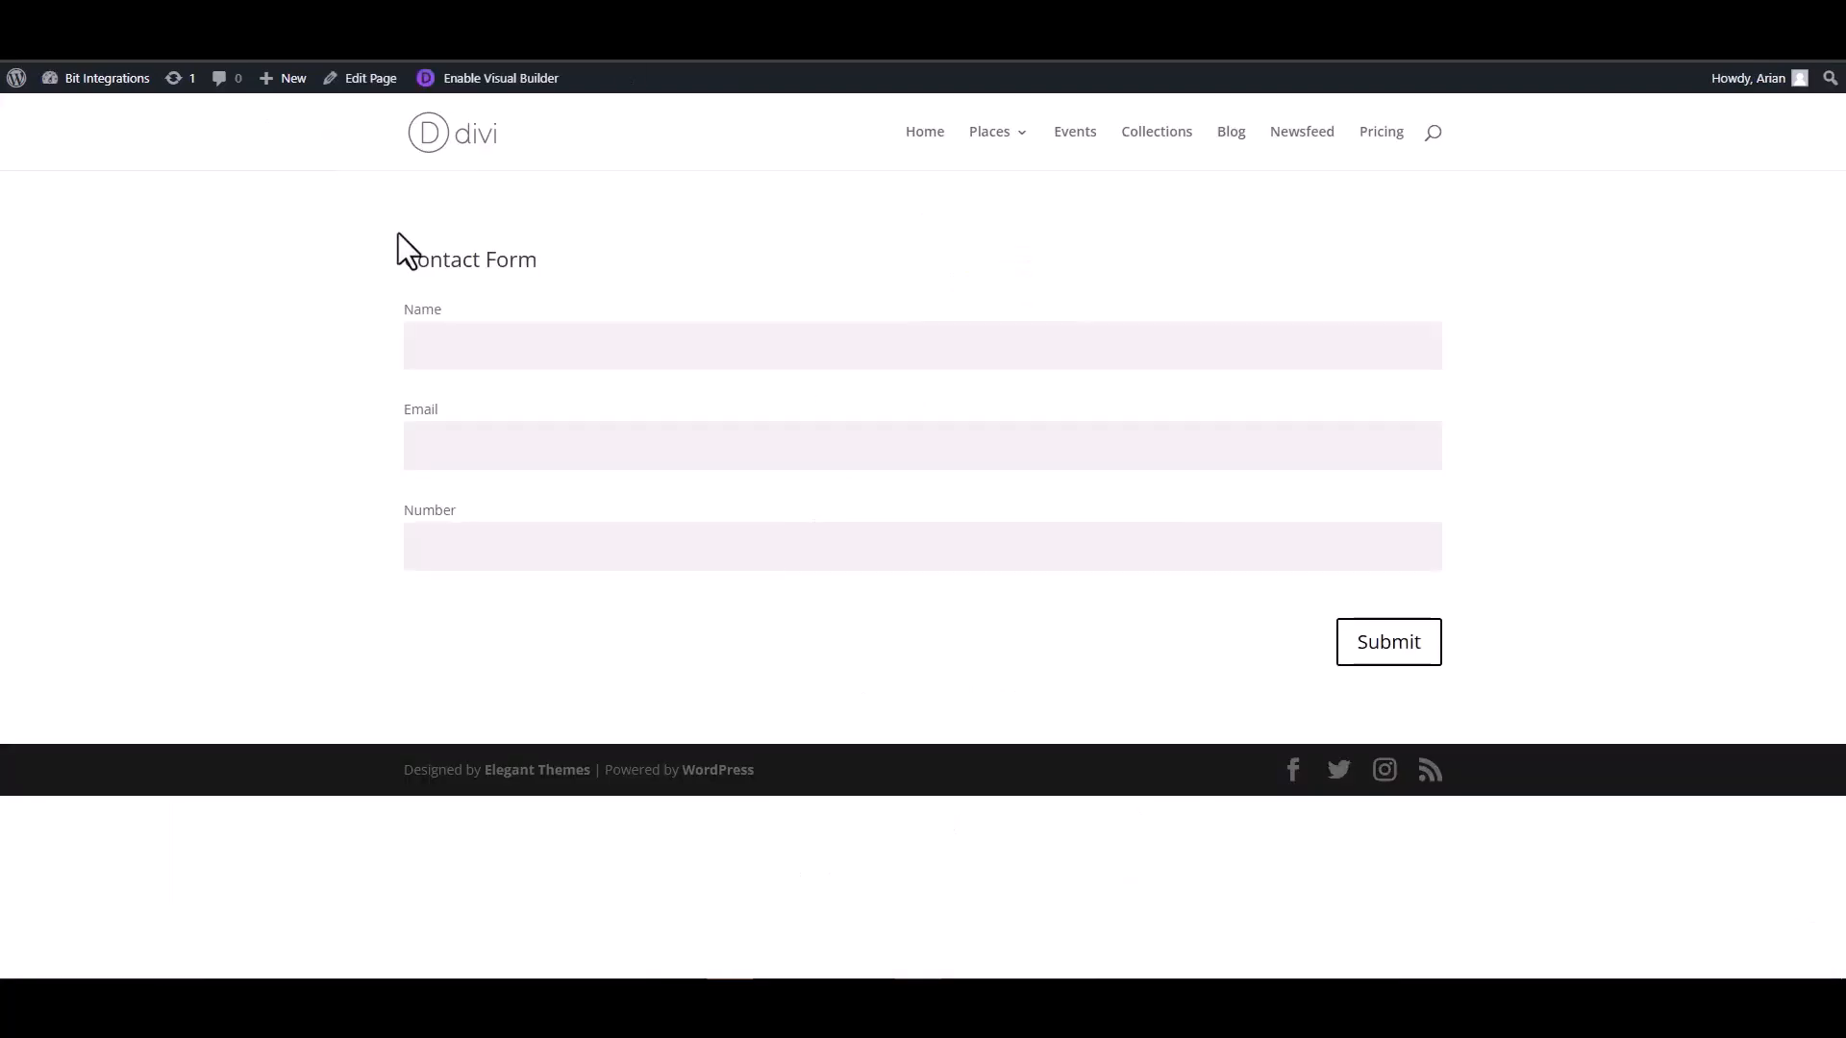
Fill in the Divi contact form with the name test, a test e-mail address and a test number, and submit it.
{"action": "left_click", "coordinate": [520, 350]}
{"action": "left_click", "coordinate": [1388, 448]}
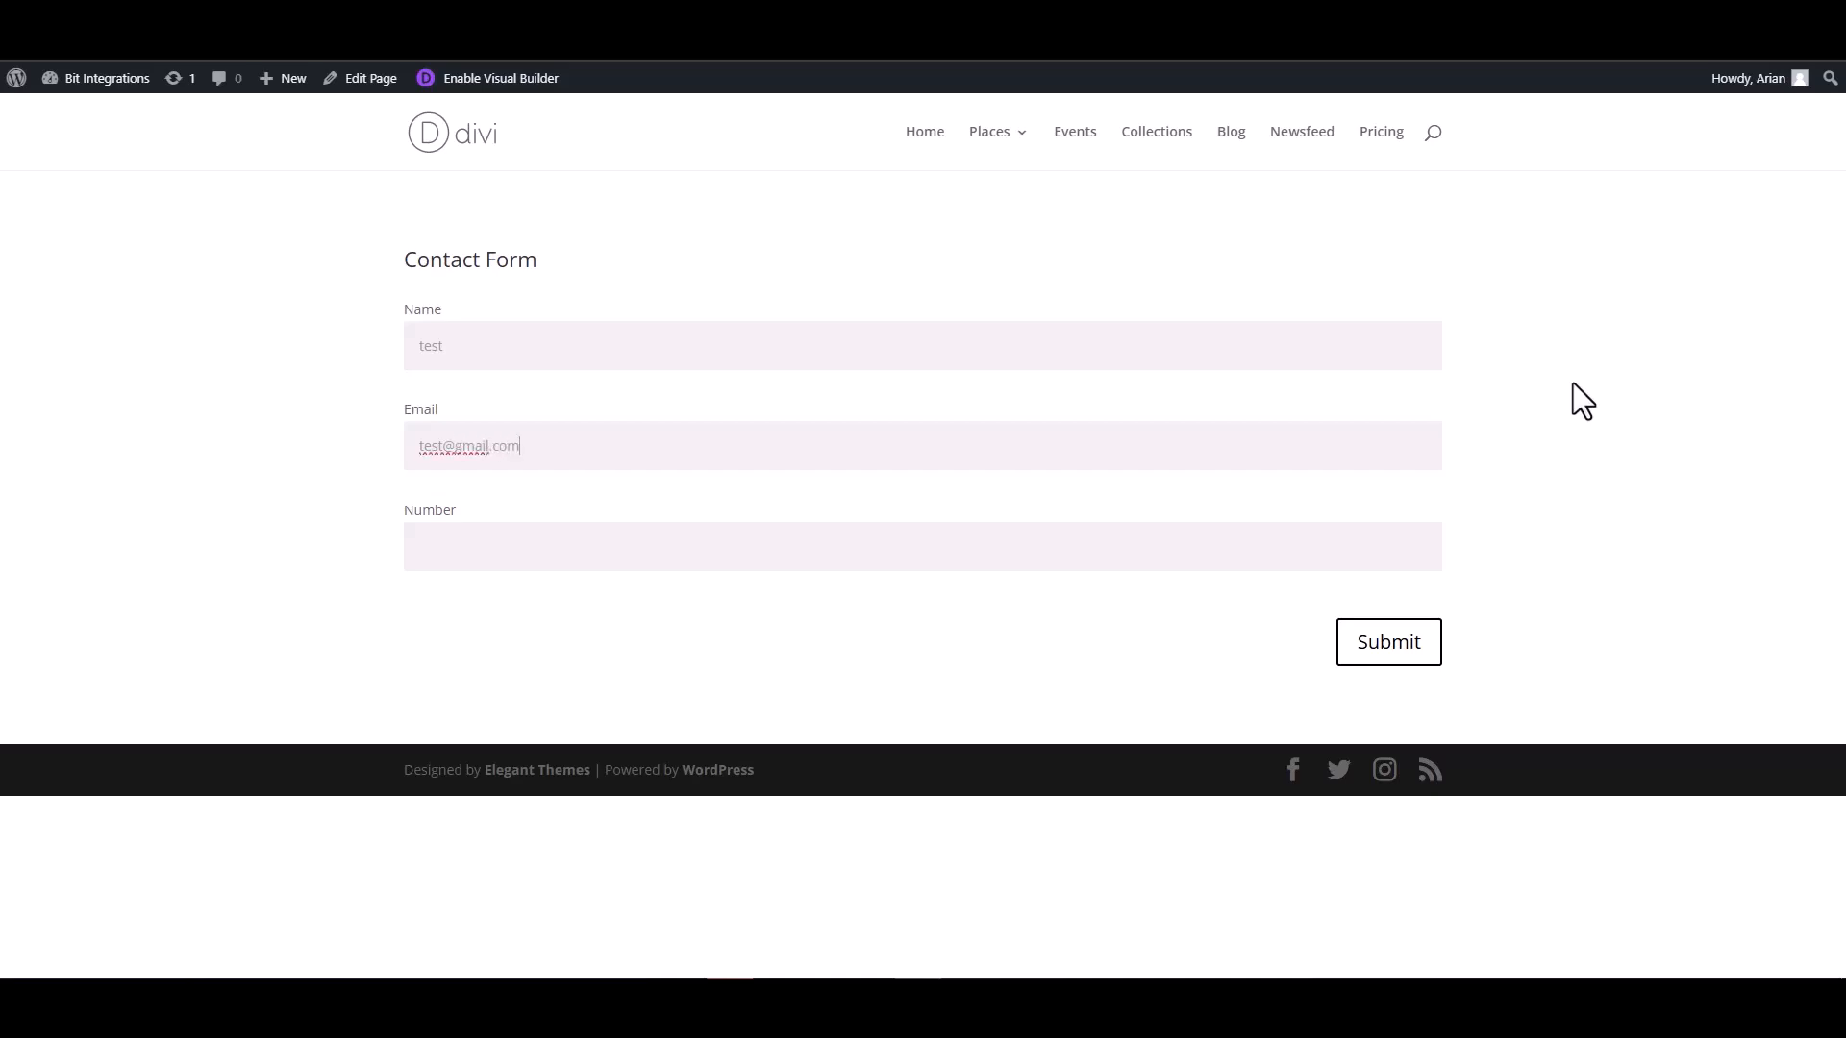
{"action": "left_click", "coordinate": [1345, 540]}
{"action": "type", "text": "1234567"}
{"action": "left_click", "coordinate": [1385, 656]}
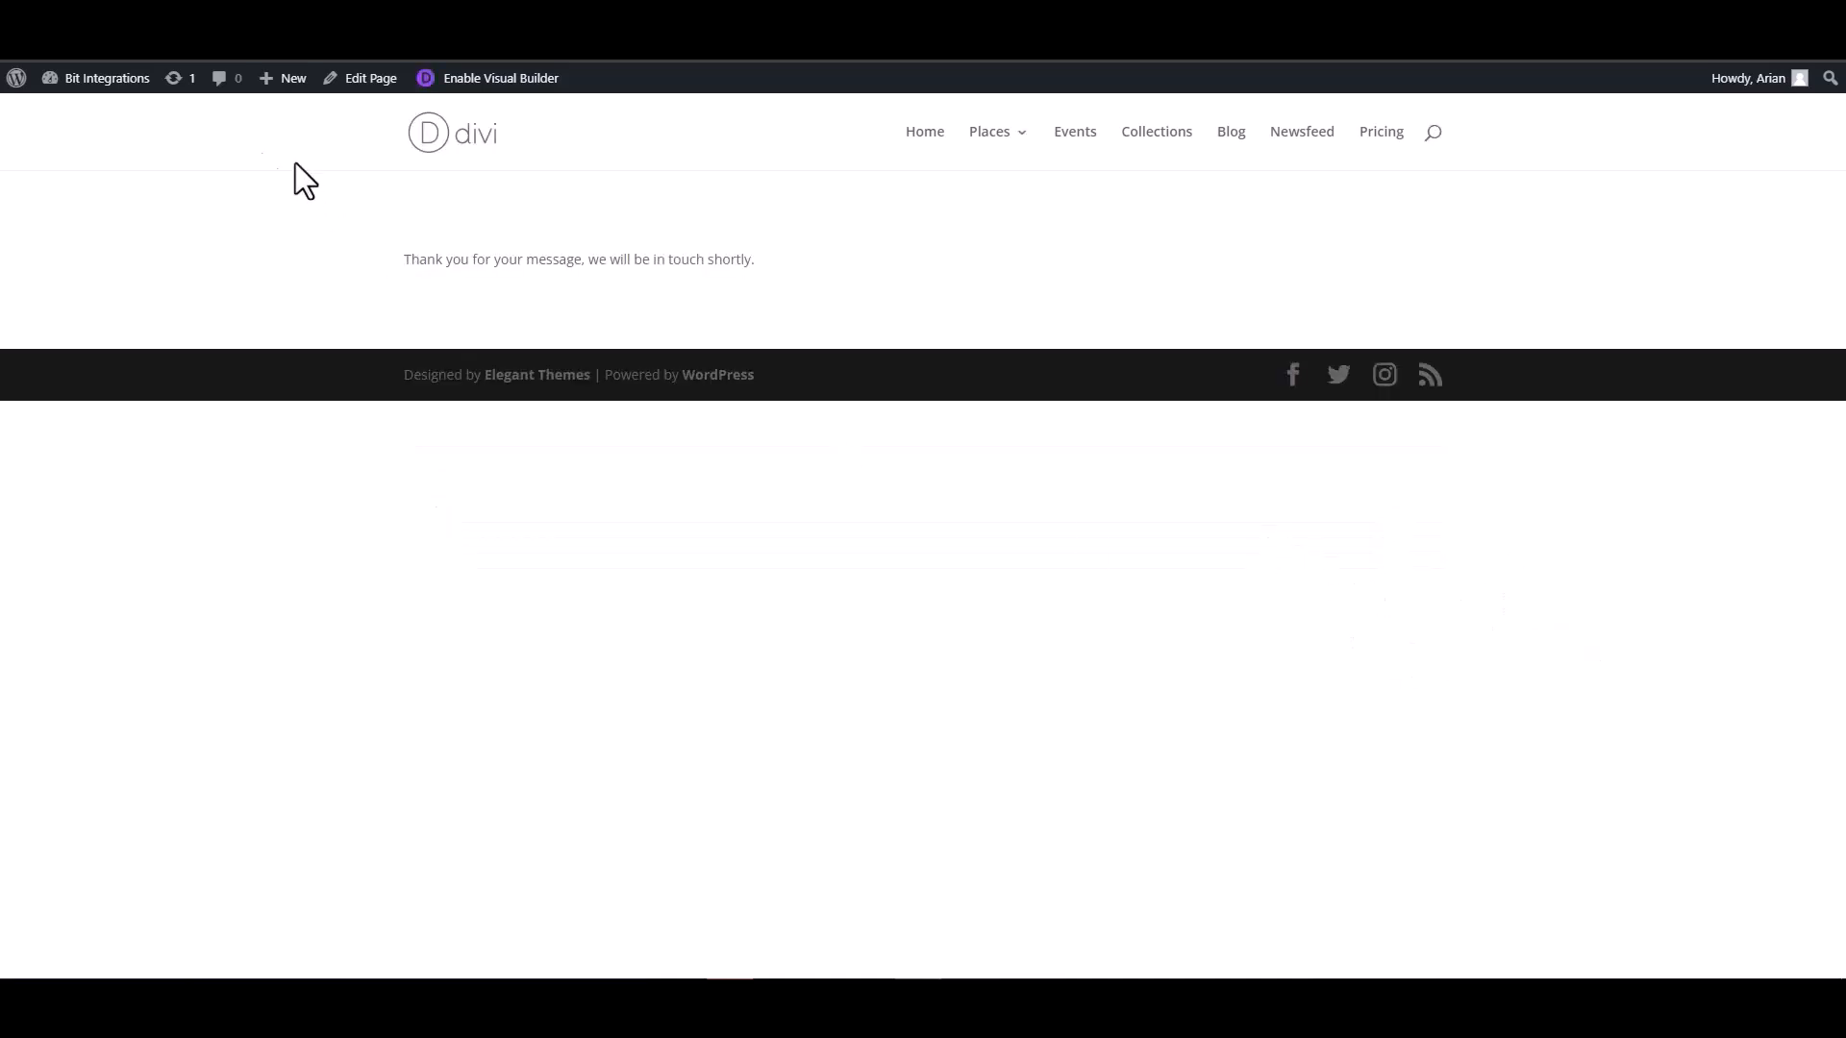
Return to the Bit Integrations trigger setup and set the Email field's type to email and the Number field's type to number.
{"action": "left_click", "coordinate": [94, 48]}
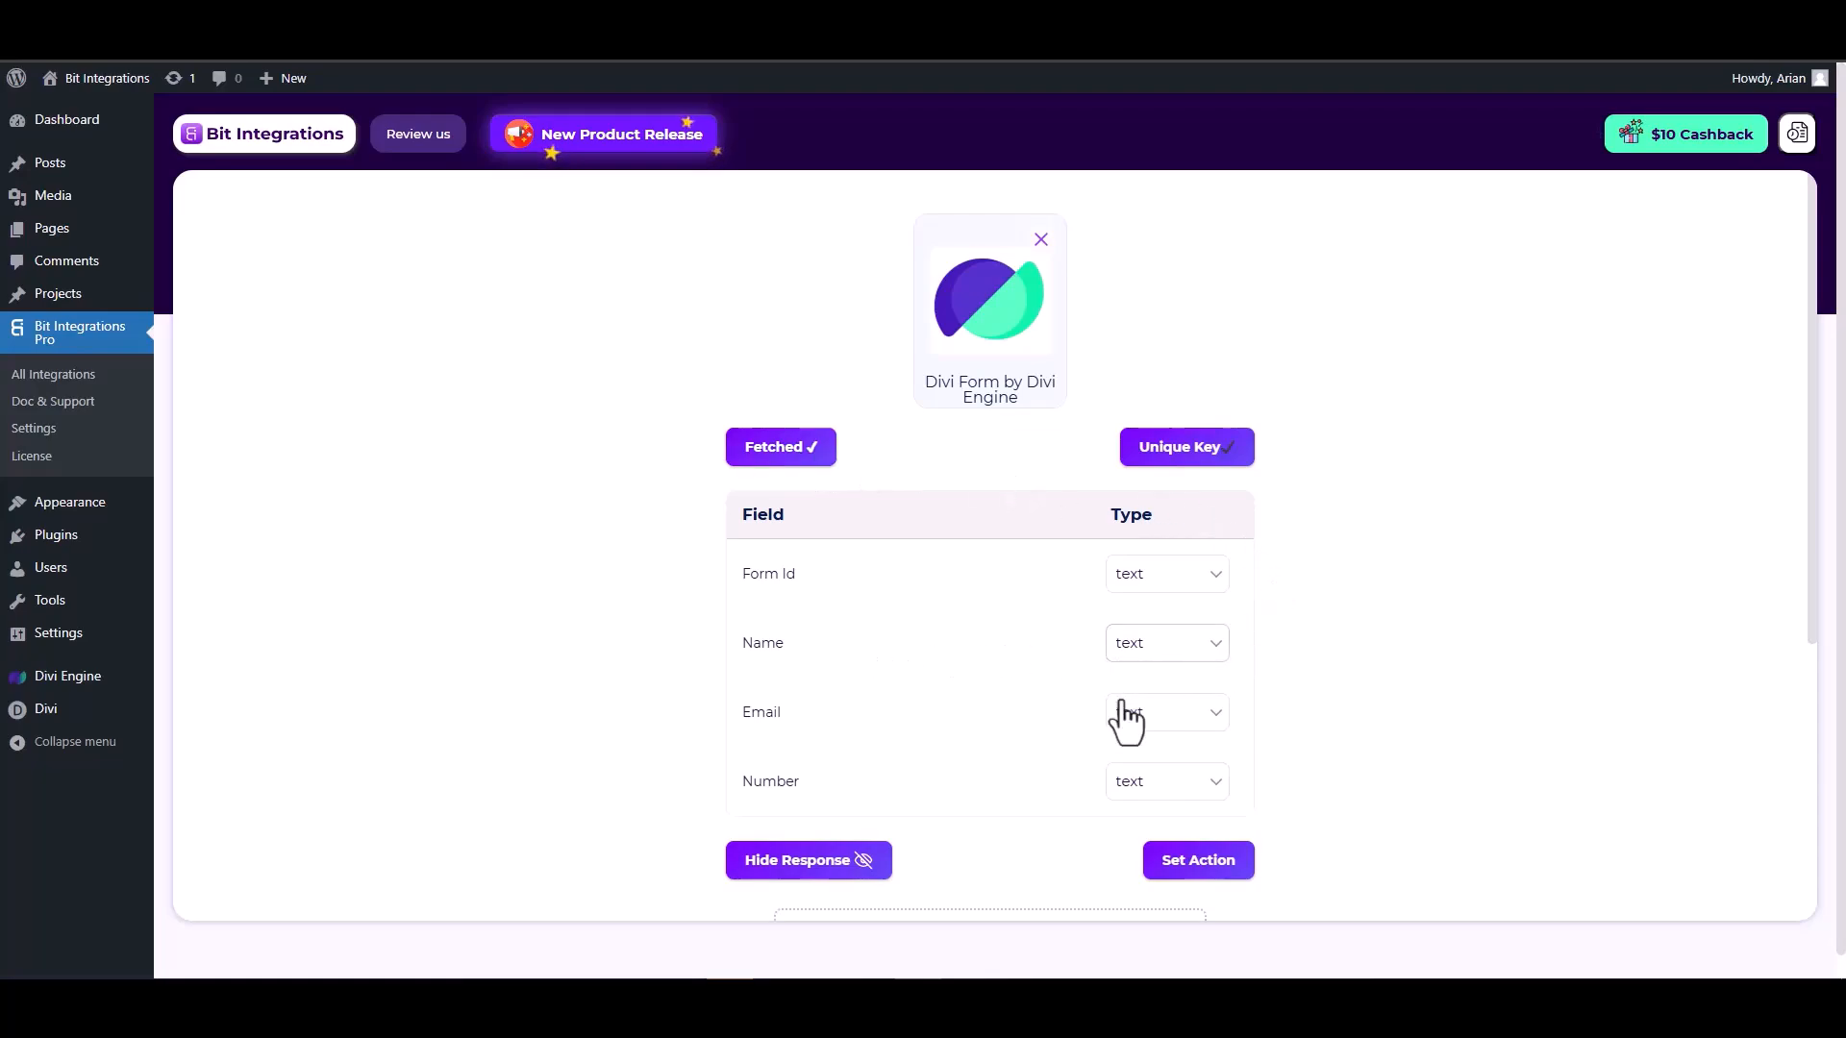
{"action": "scroll", "coordinate": [1118, 711], "scroll_direction": "down", "scroll_amount": 1}
{"action": "left_click", "coordinate": [1163, 623]}
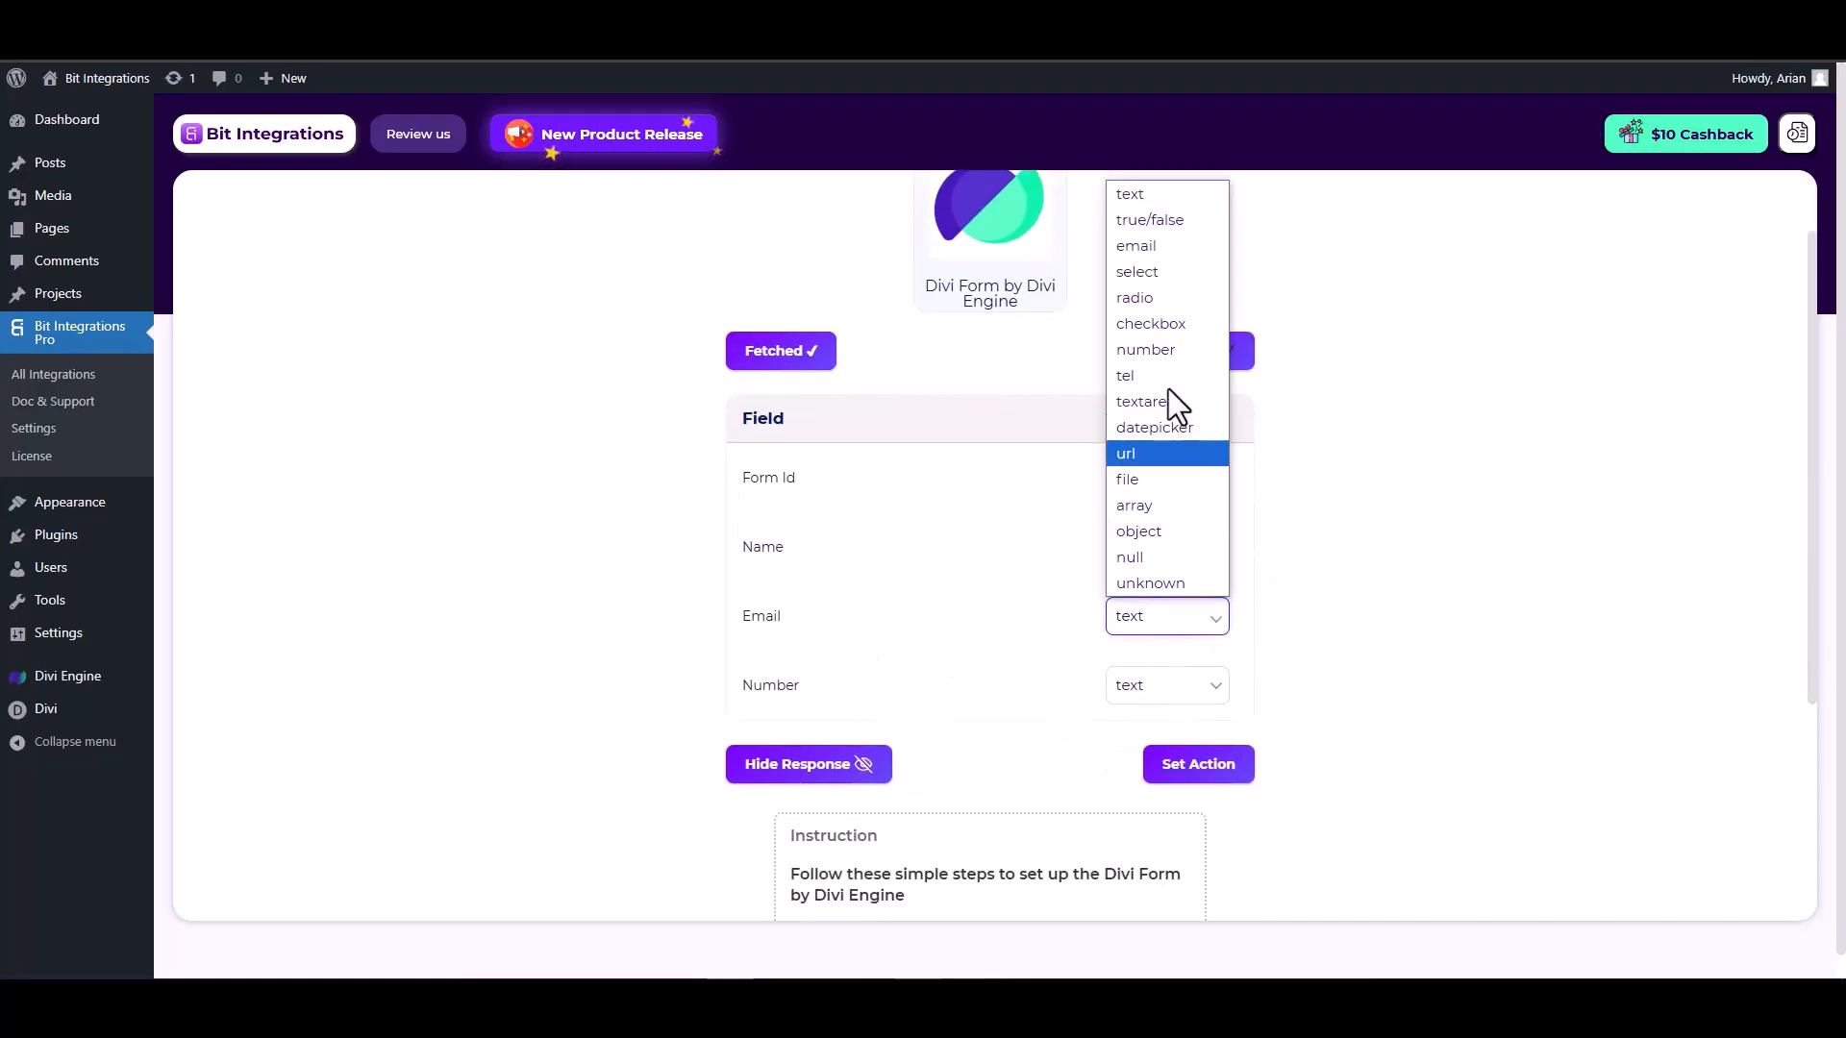
{"action": "left_click", "coordinate": [1144, 252]}
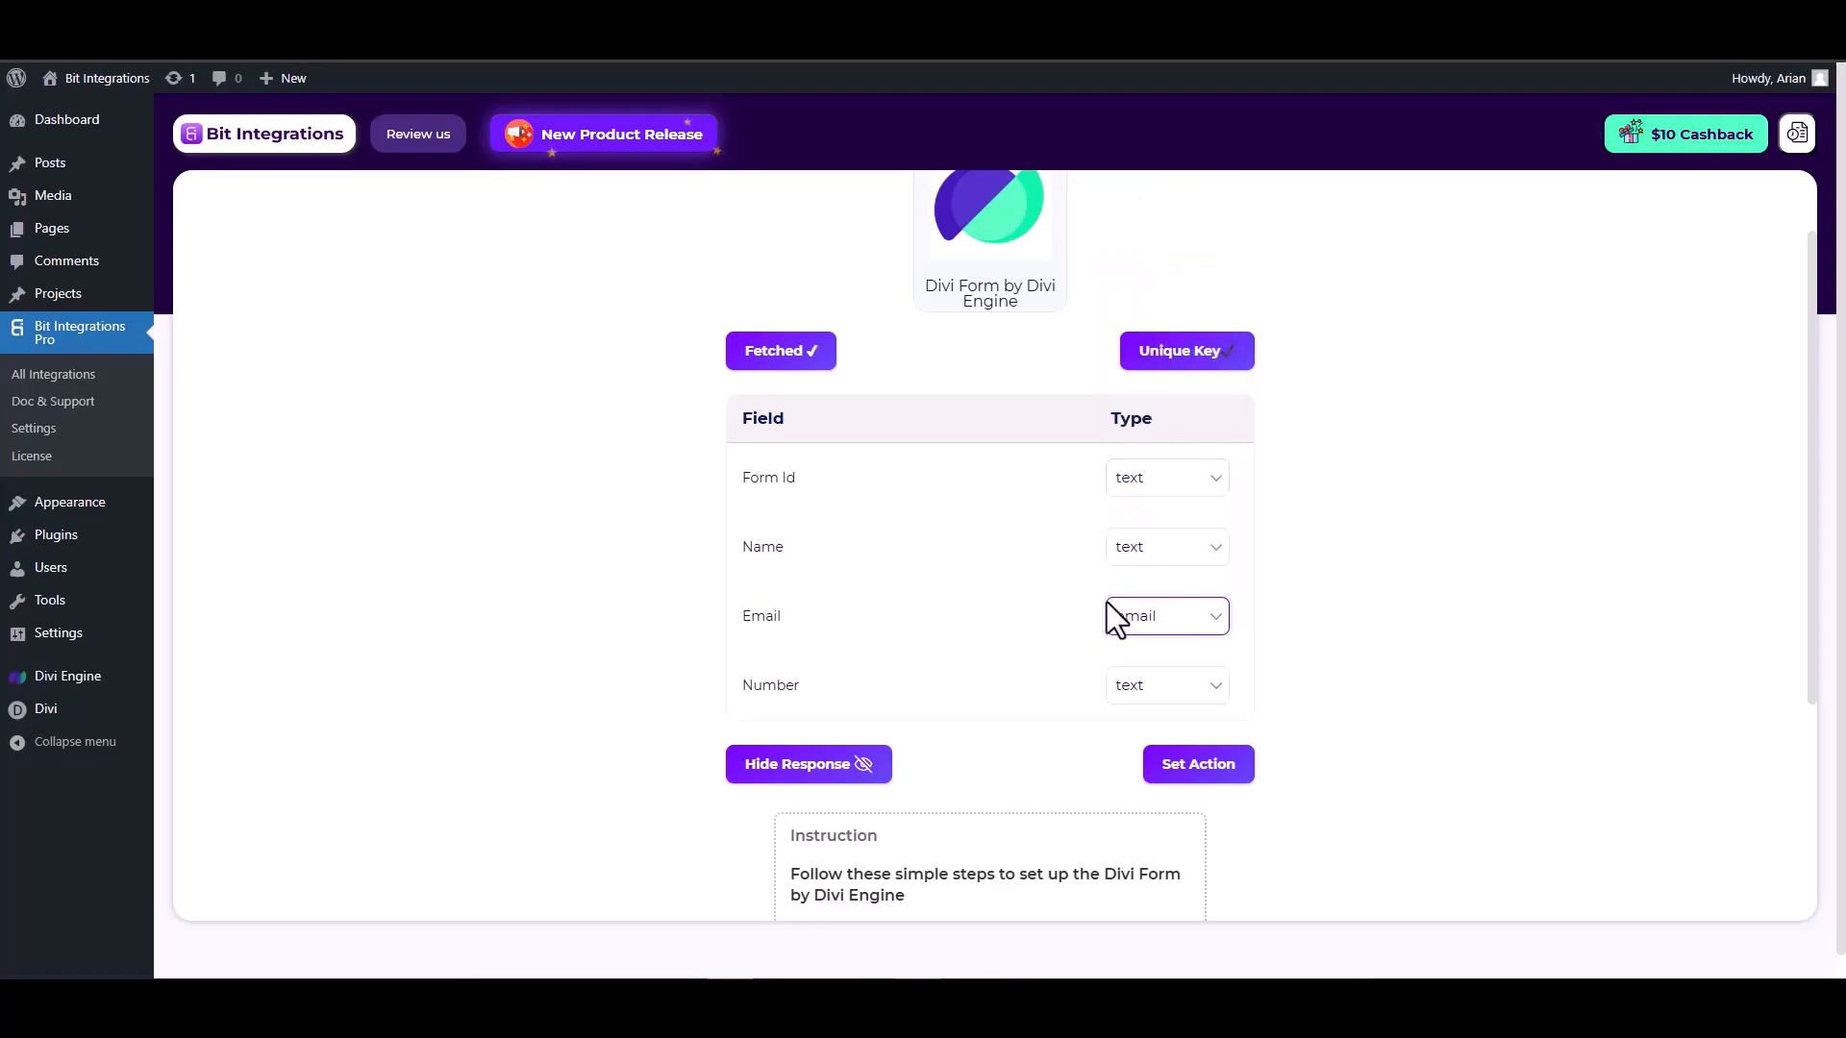
{"action": "left_click", "coordinate": [1150, 687]}
{"action": "left_click", "coordinate": [1153, 421]}
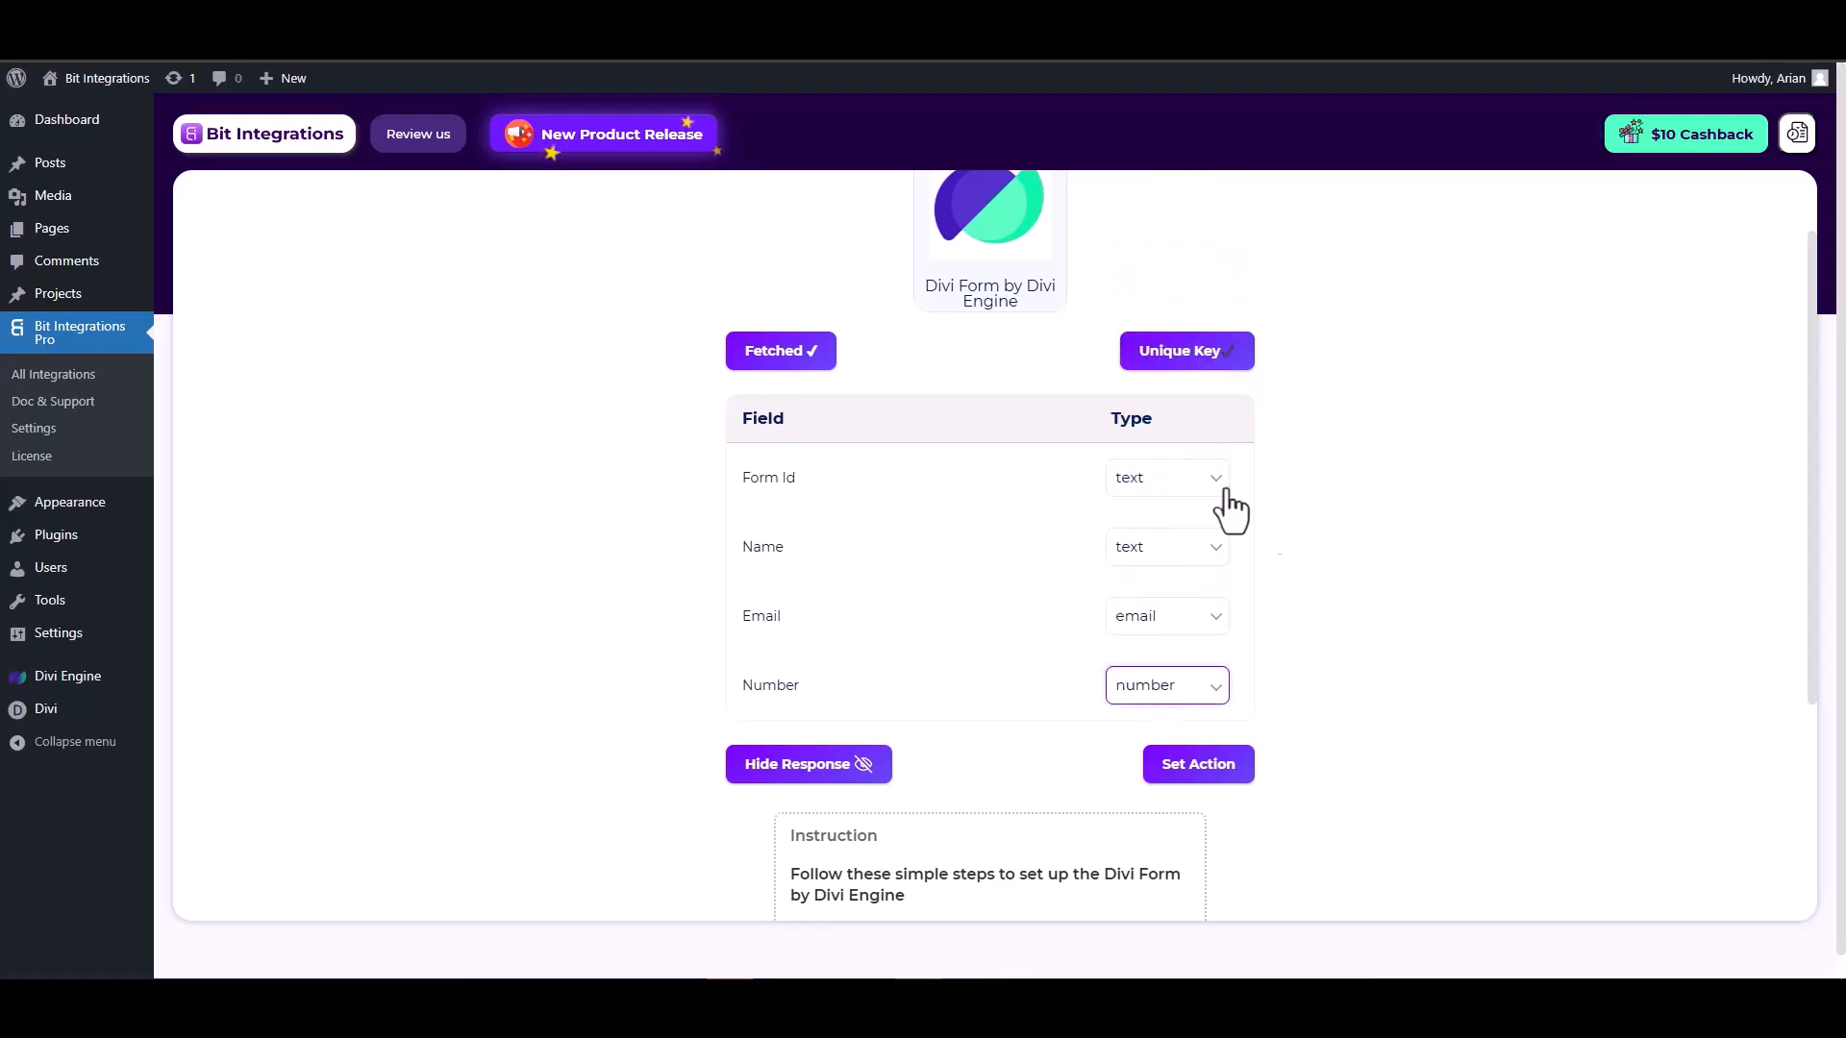
Proceed to setting the action, search for "mail chimp", and choose Mail Chimp.
{"action": "left_click", "coordinate": [1201, 764]}
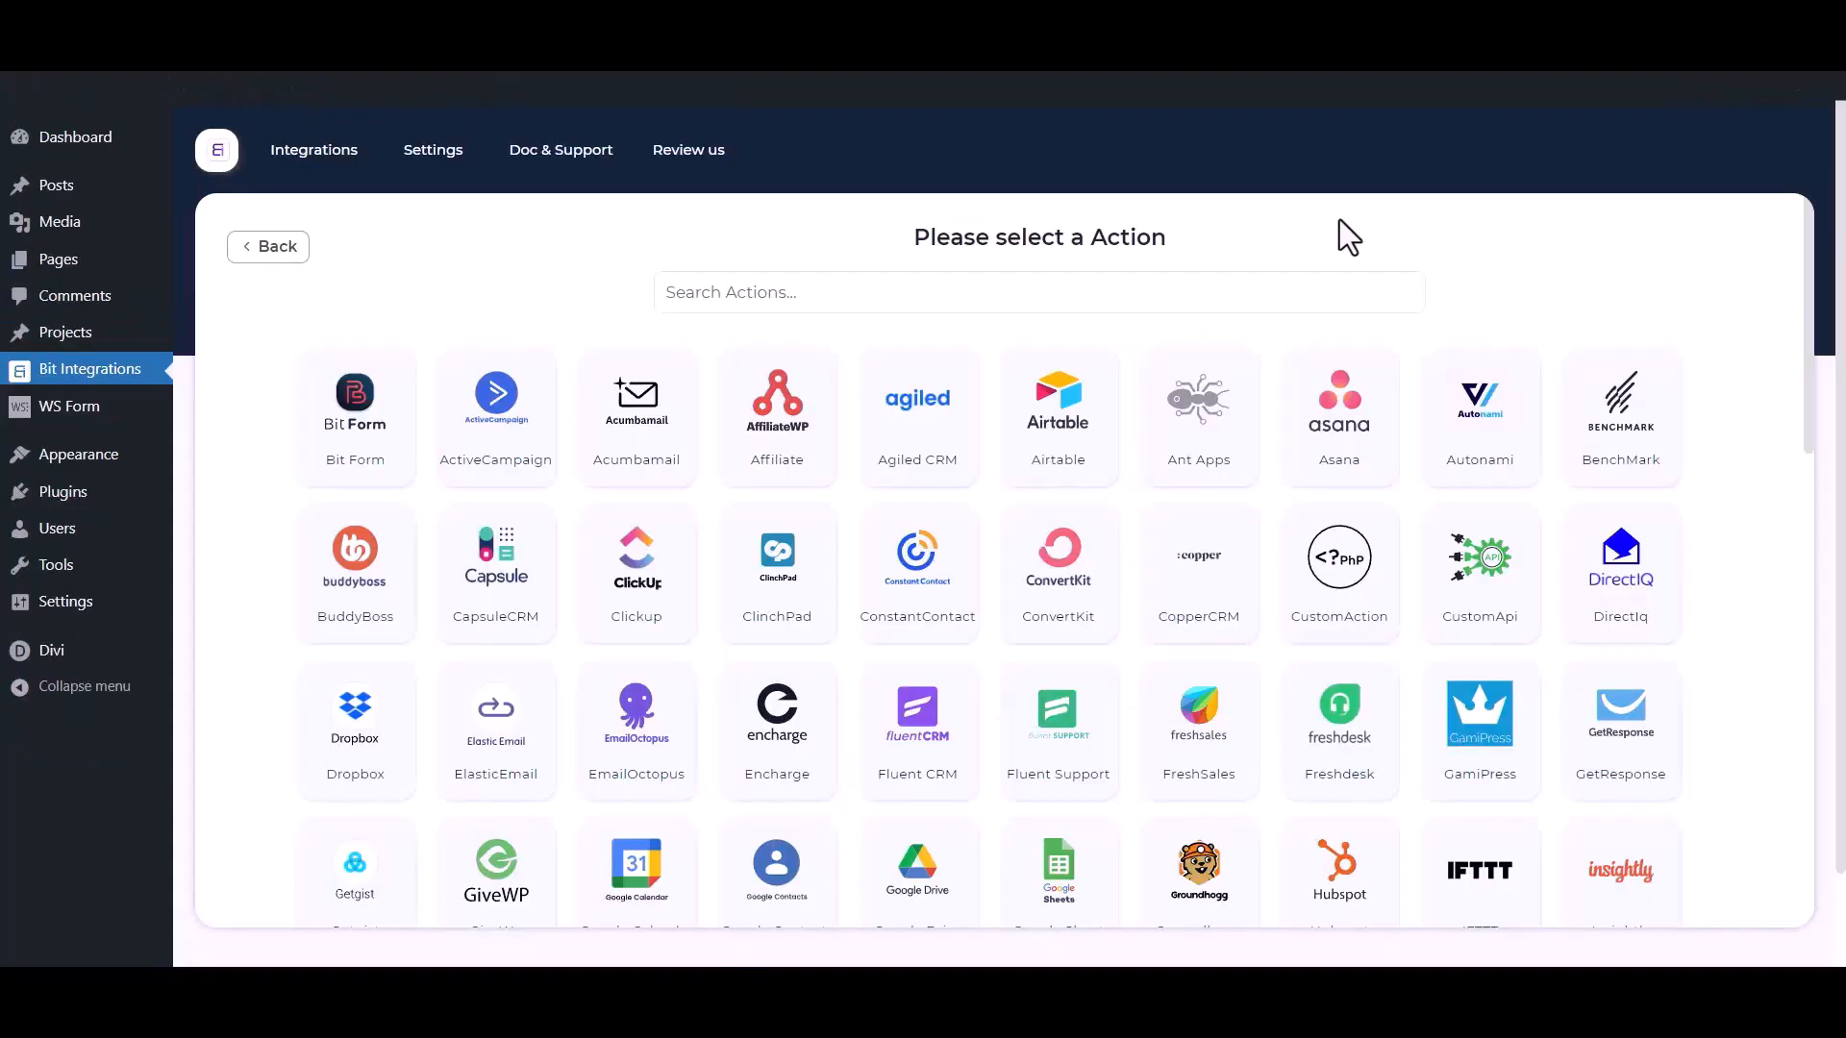
{"action": "left_click", "coordinate": [1198, 289]}
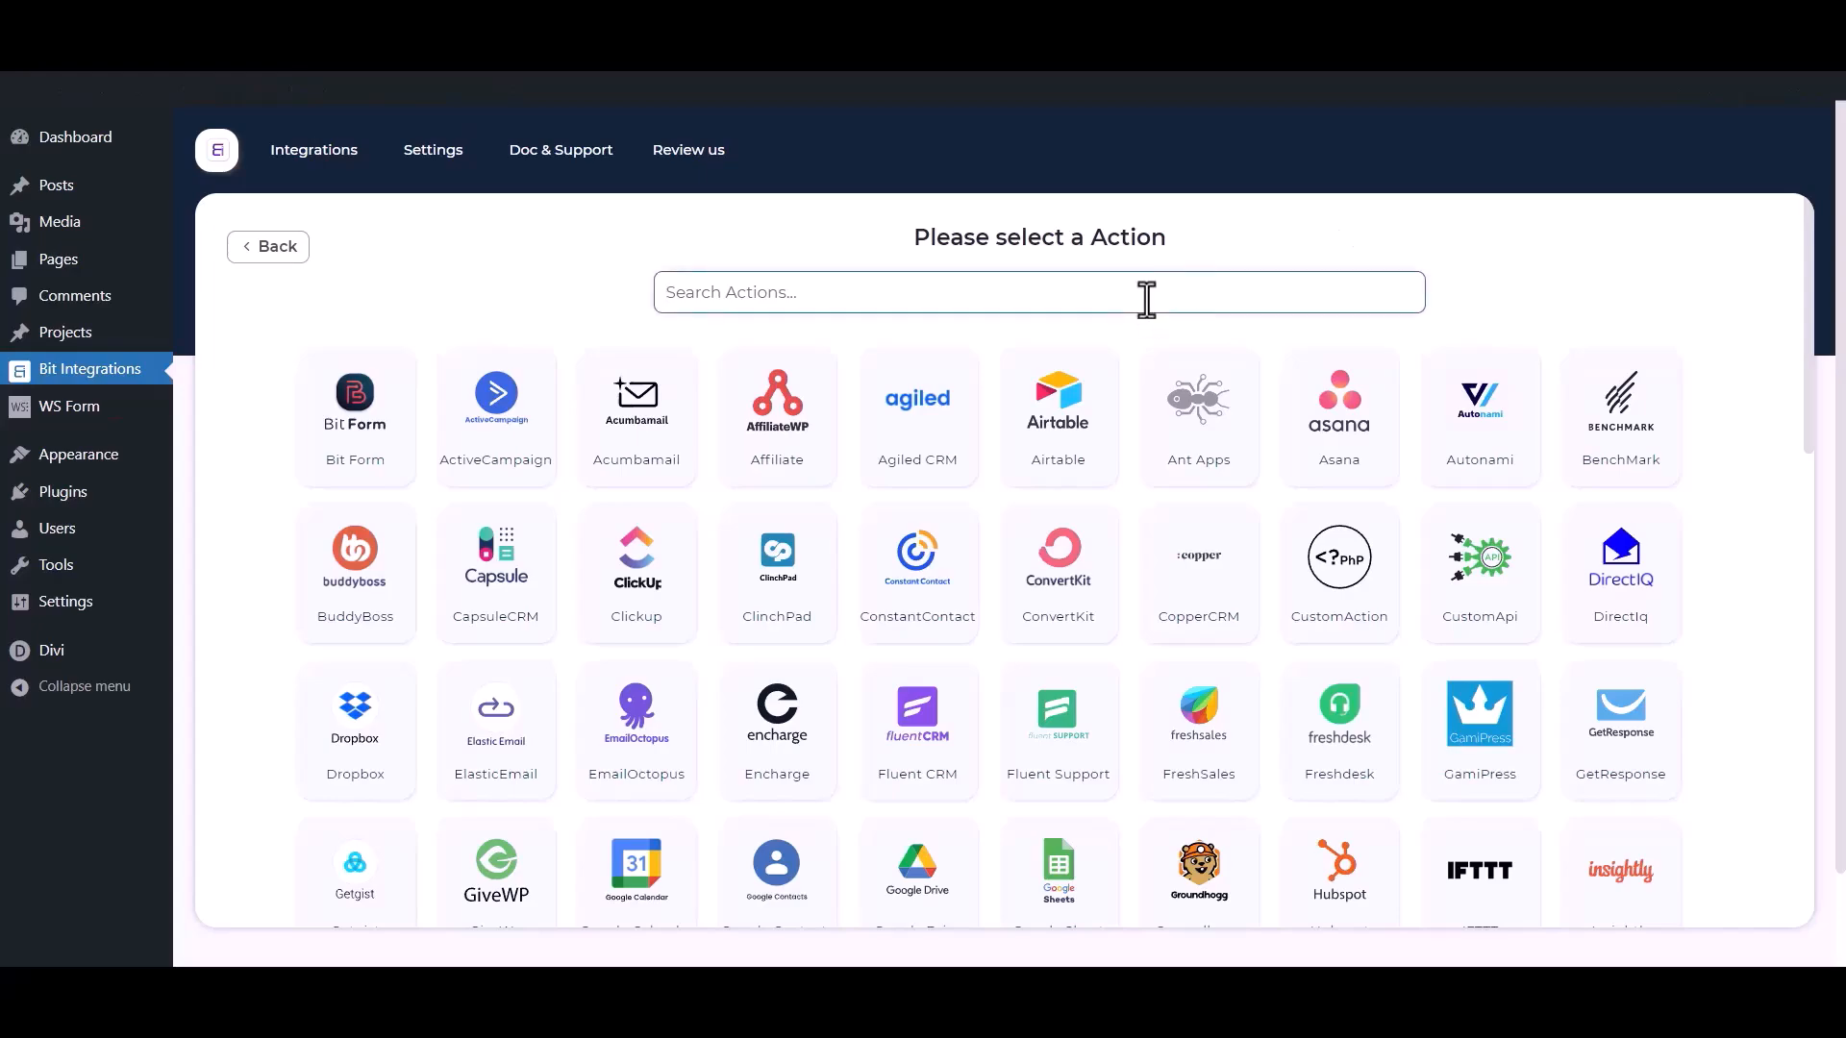
{"action": "type", "text": "mail c"}
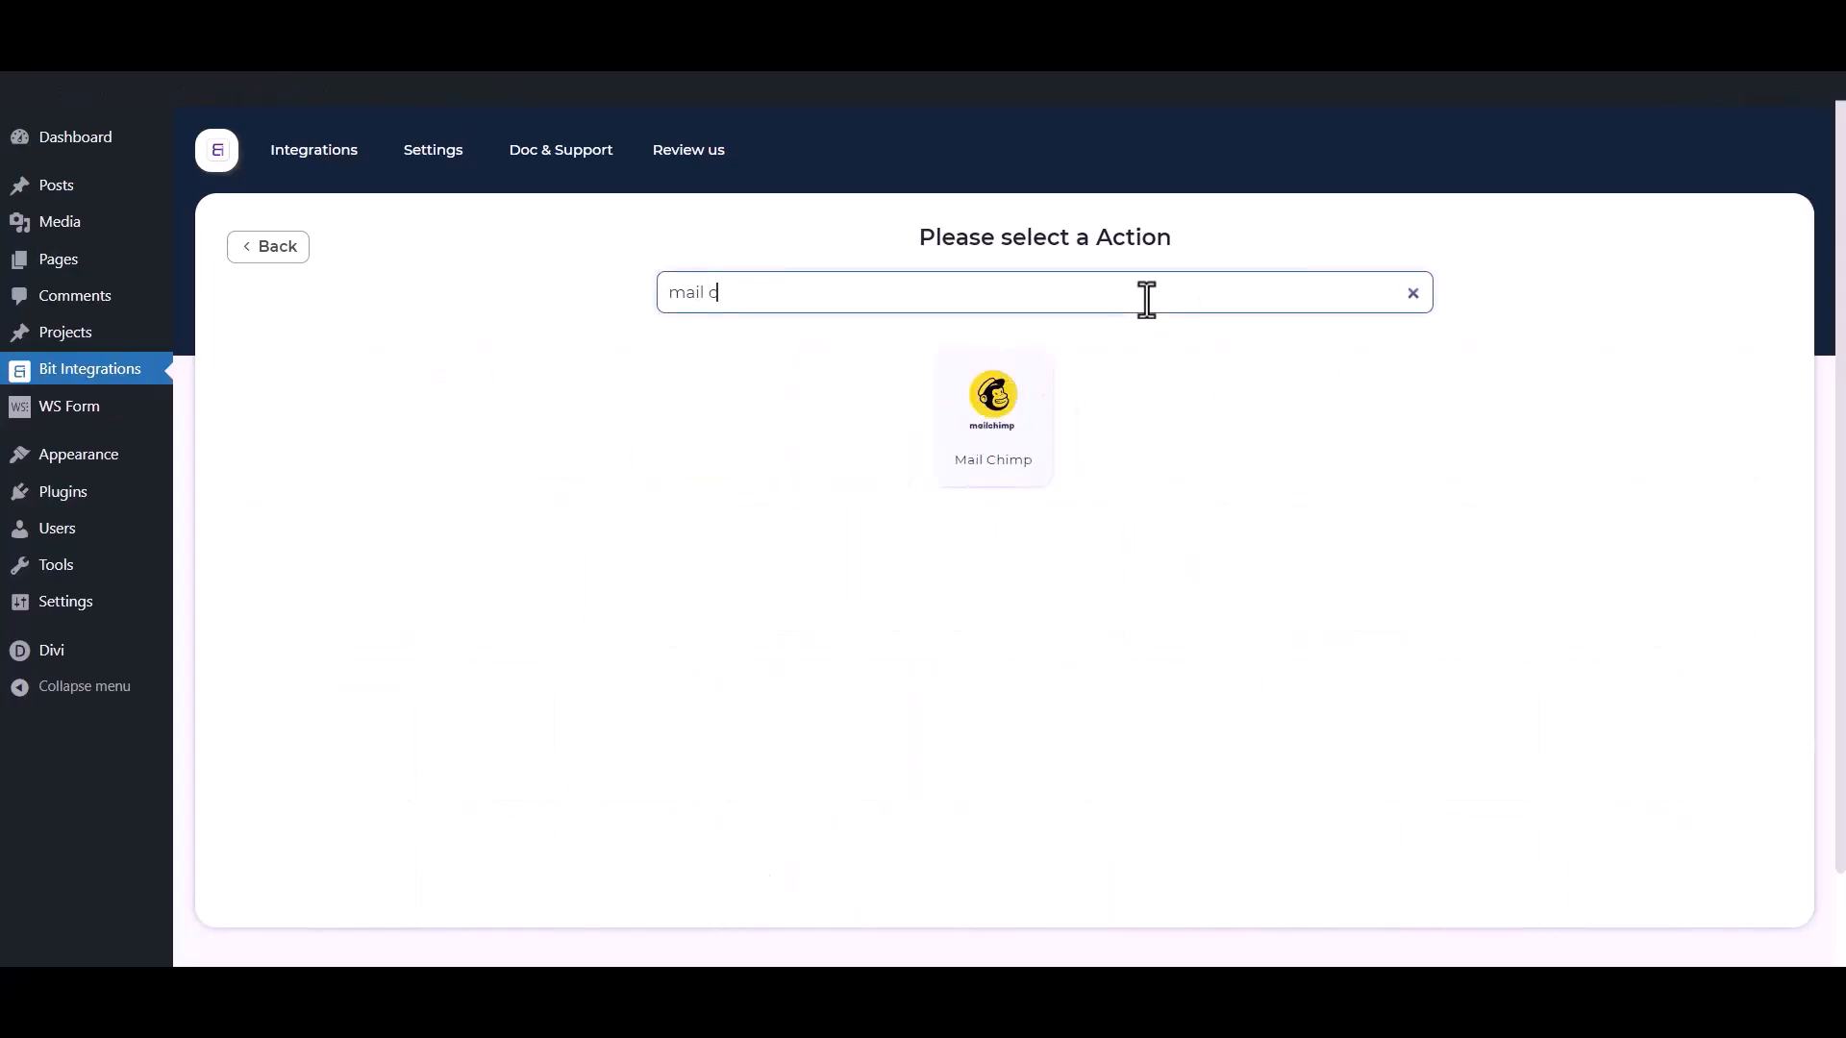
{"action": "type", "text": "himp"}
{"action": "left_click", "coordinate": [1048, 445]}
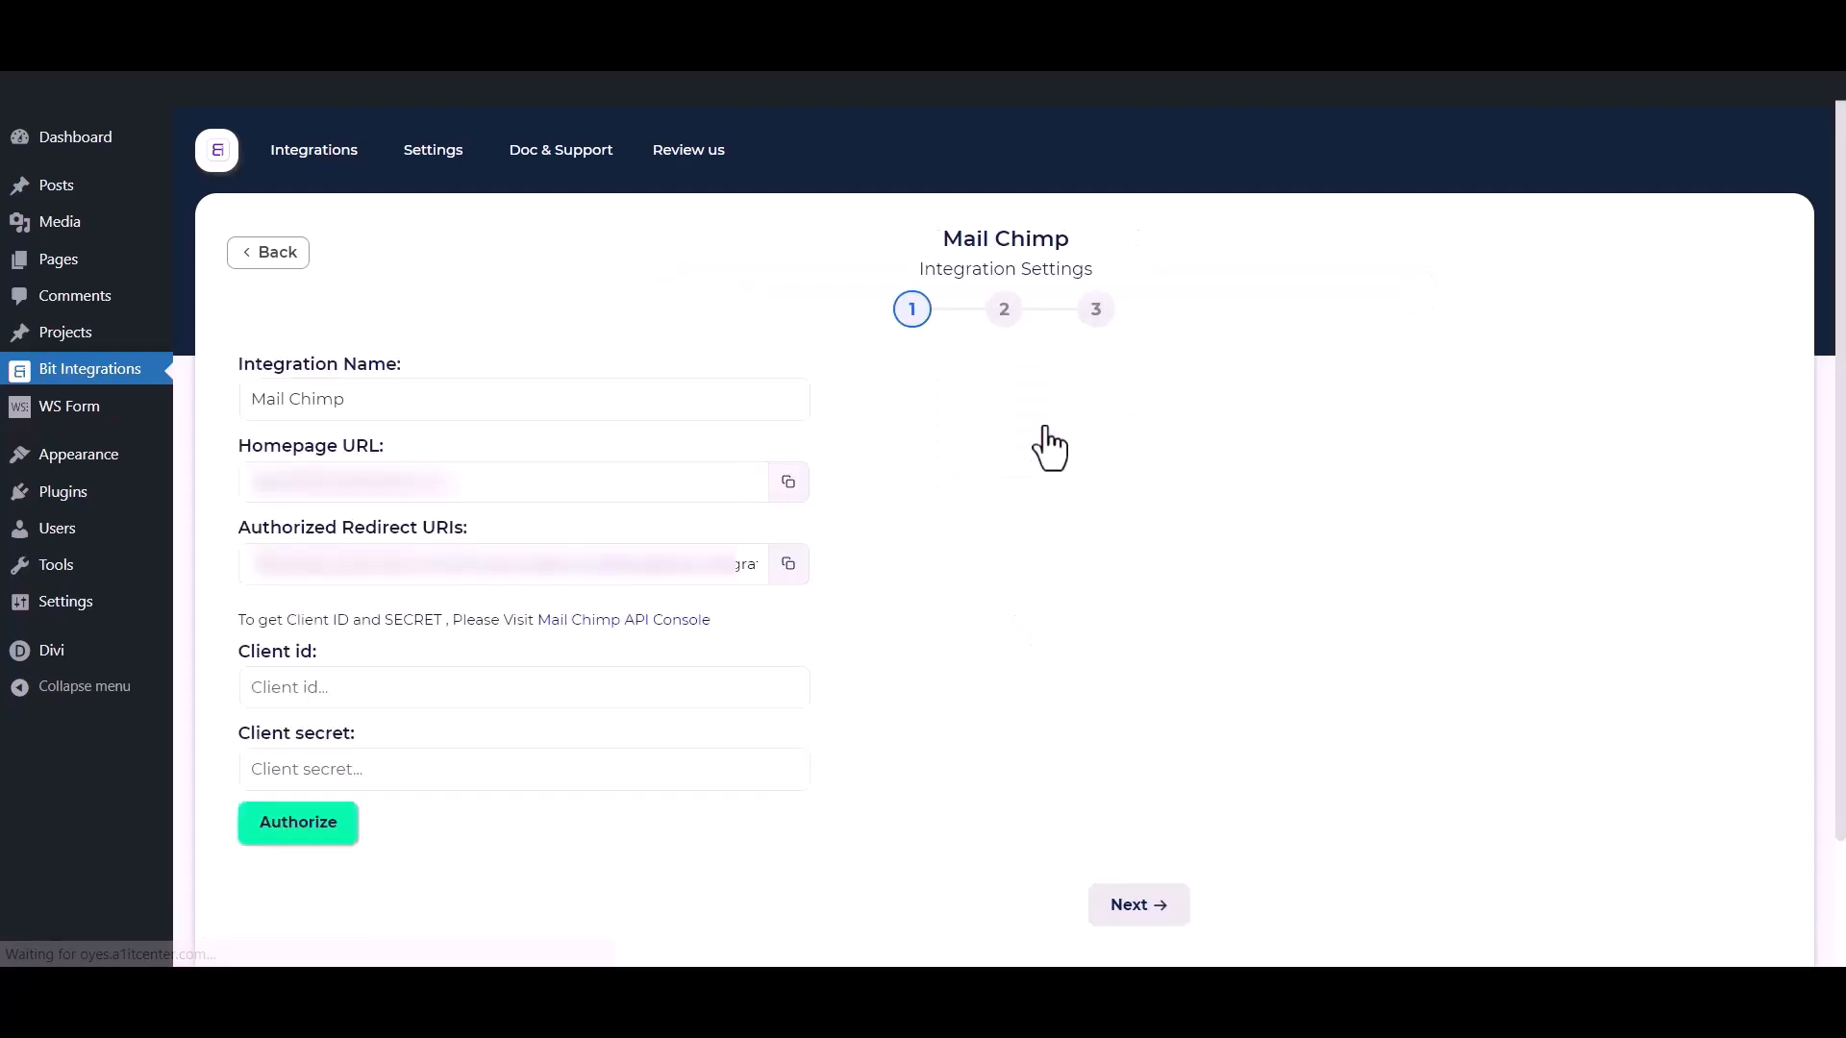
{"action": "left_click_drag", "start_coordinate": [383, 400], "coordinate": [212, 400]}
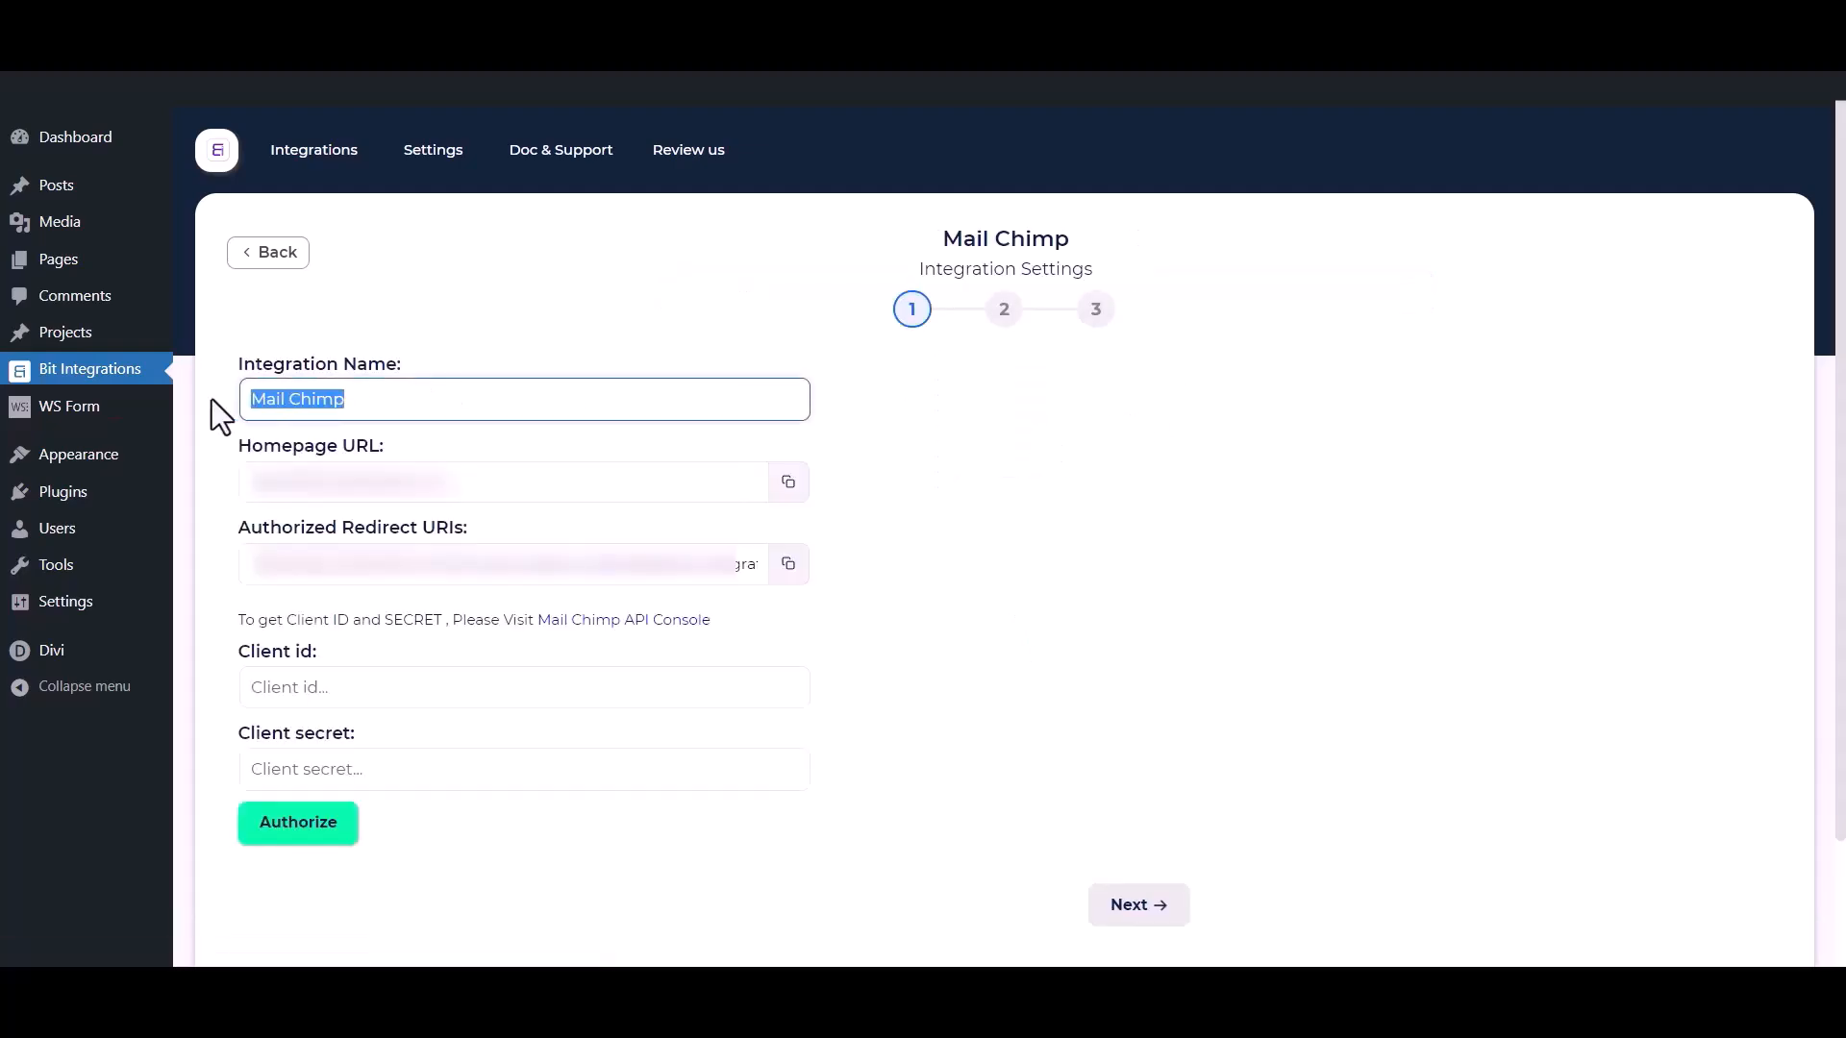
{"action": "left_click_drag", "start_coordinate": [218, 640], "coordinate": [303, 651]}
{"action": "left_click_drag", "start_coordinate": [238, 741], "coordinate": [356, 734]}
{"action": "left_click", "coordinate": [389, 638]}
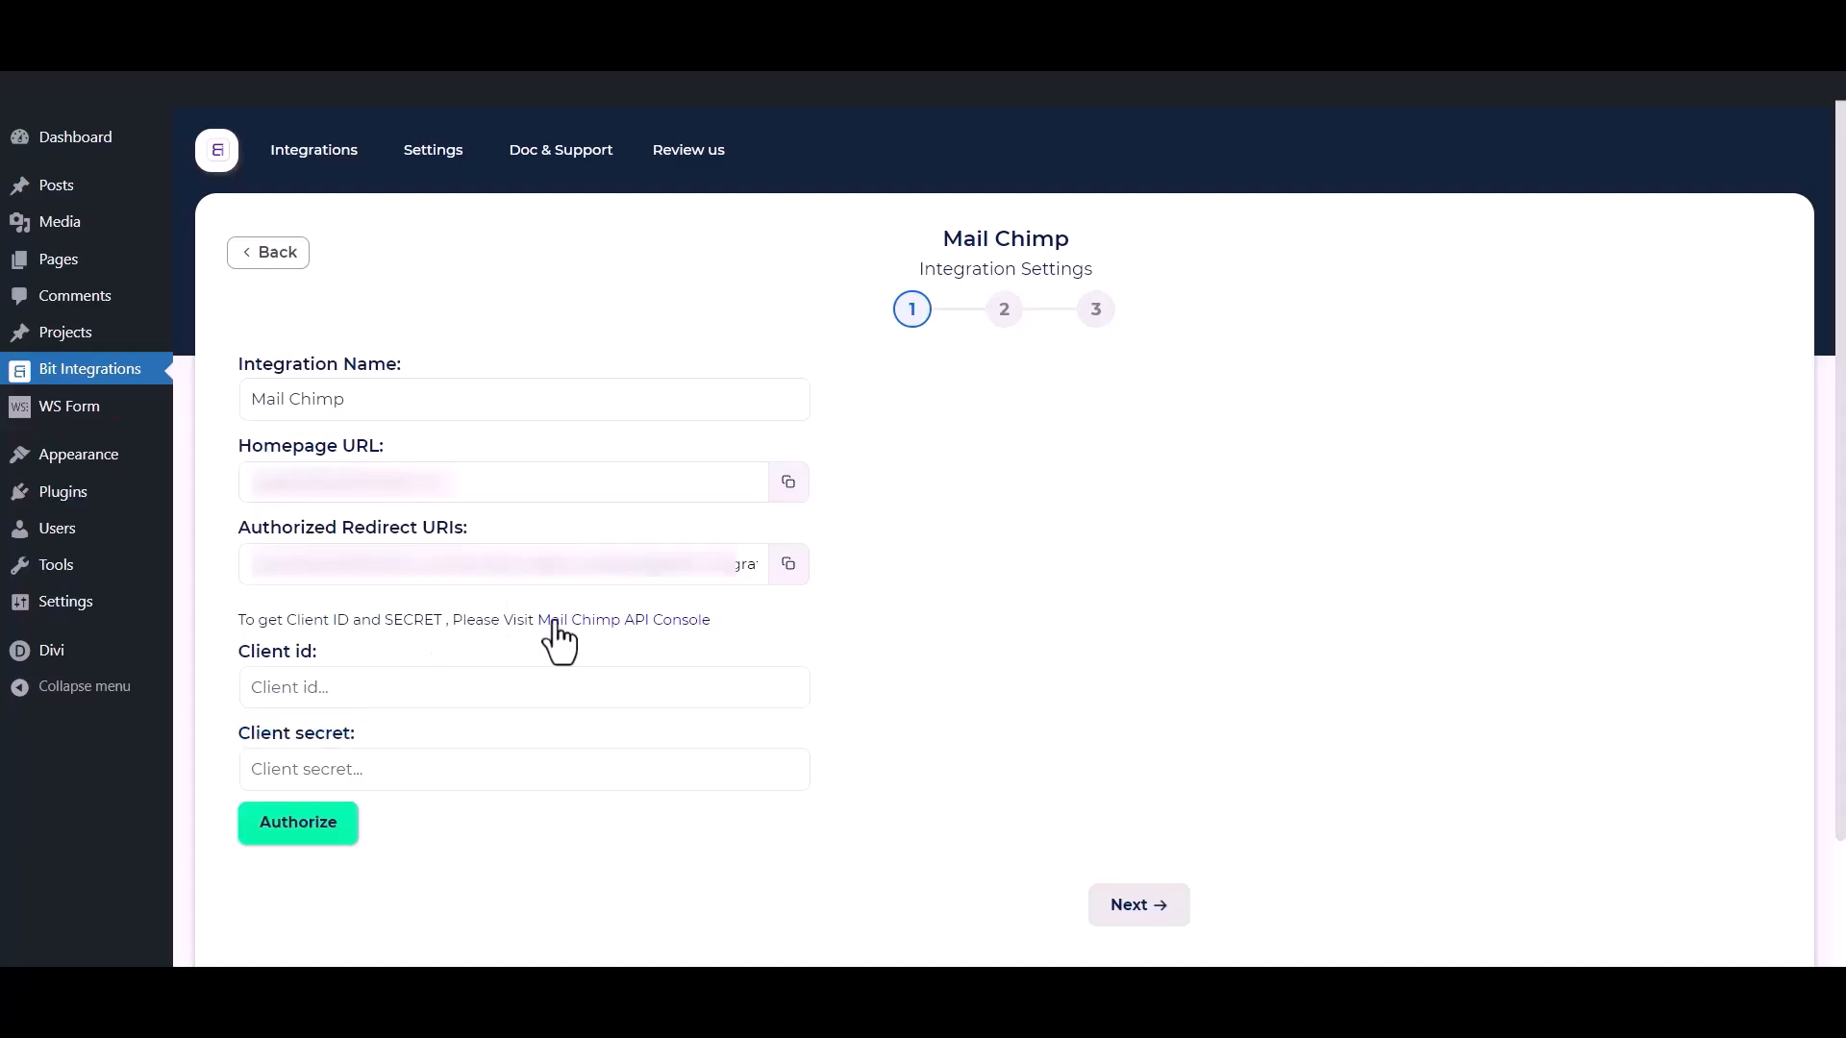
Open the Mail Chimp API Console and start registering an app named Bit Integrations, with description test and company Bit Apps.
{"action": "left_click", "coordinate": [638, 622]}
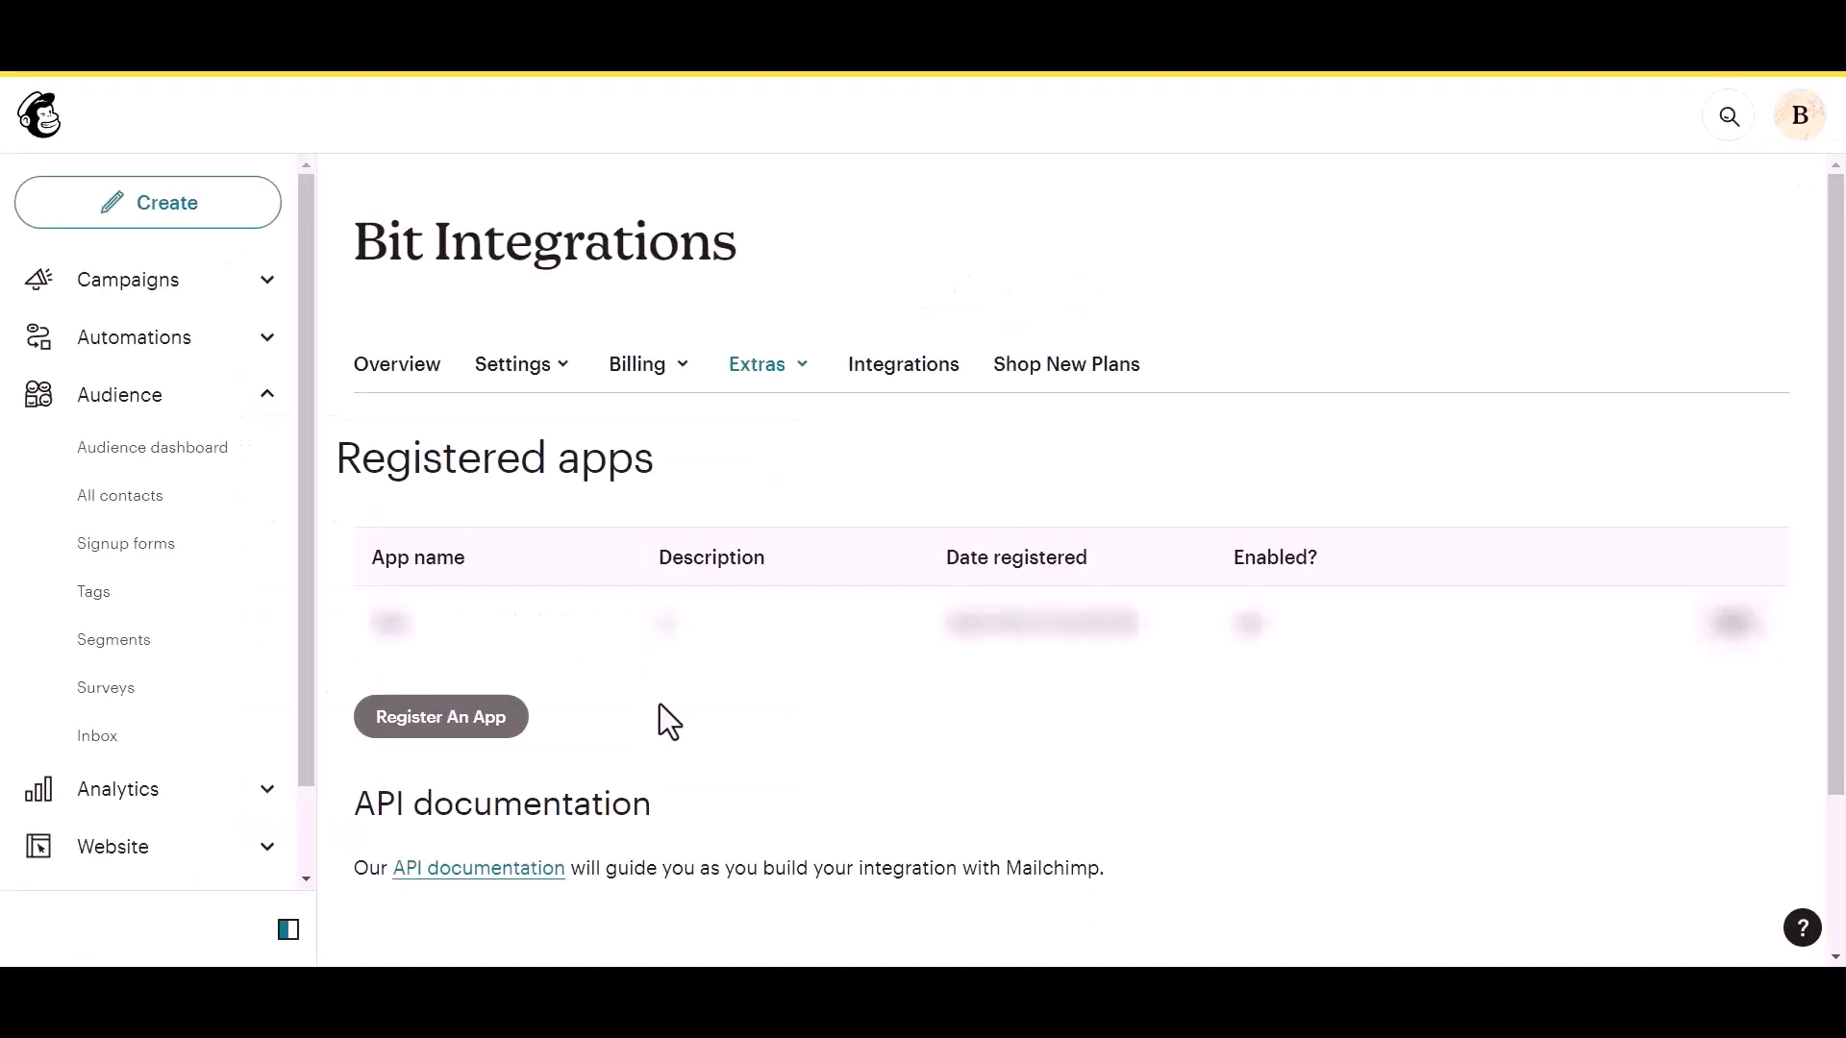
{"action": "left_click", "coordinate": [405, 727]}
{"action": "left_click", "coordinate": [452, 375]}
{"action": "type", "text": "Bit Integrations"}
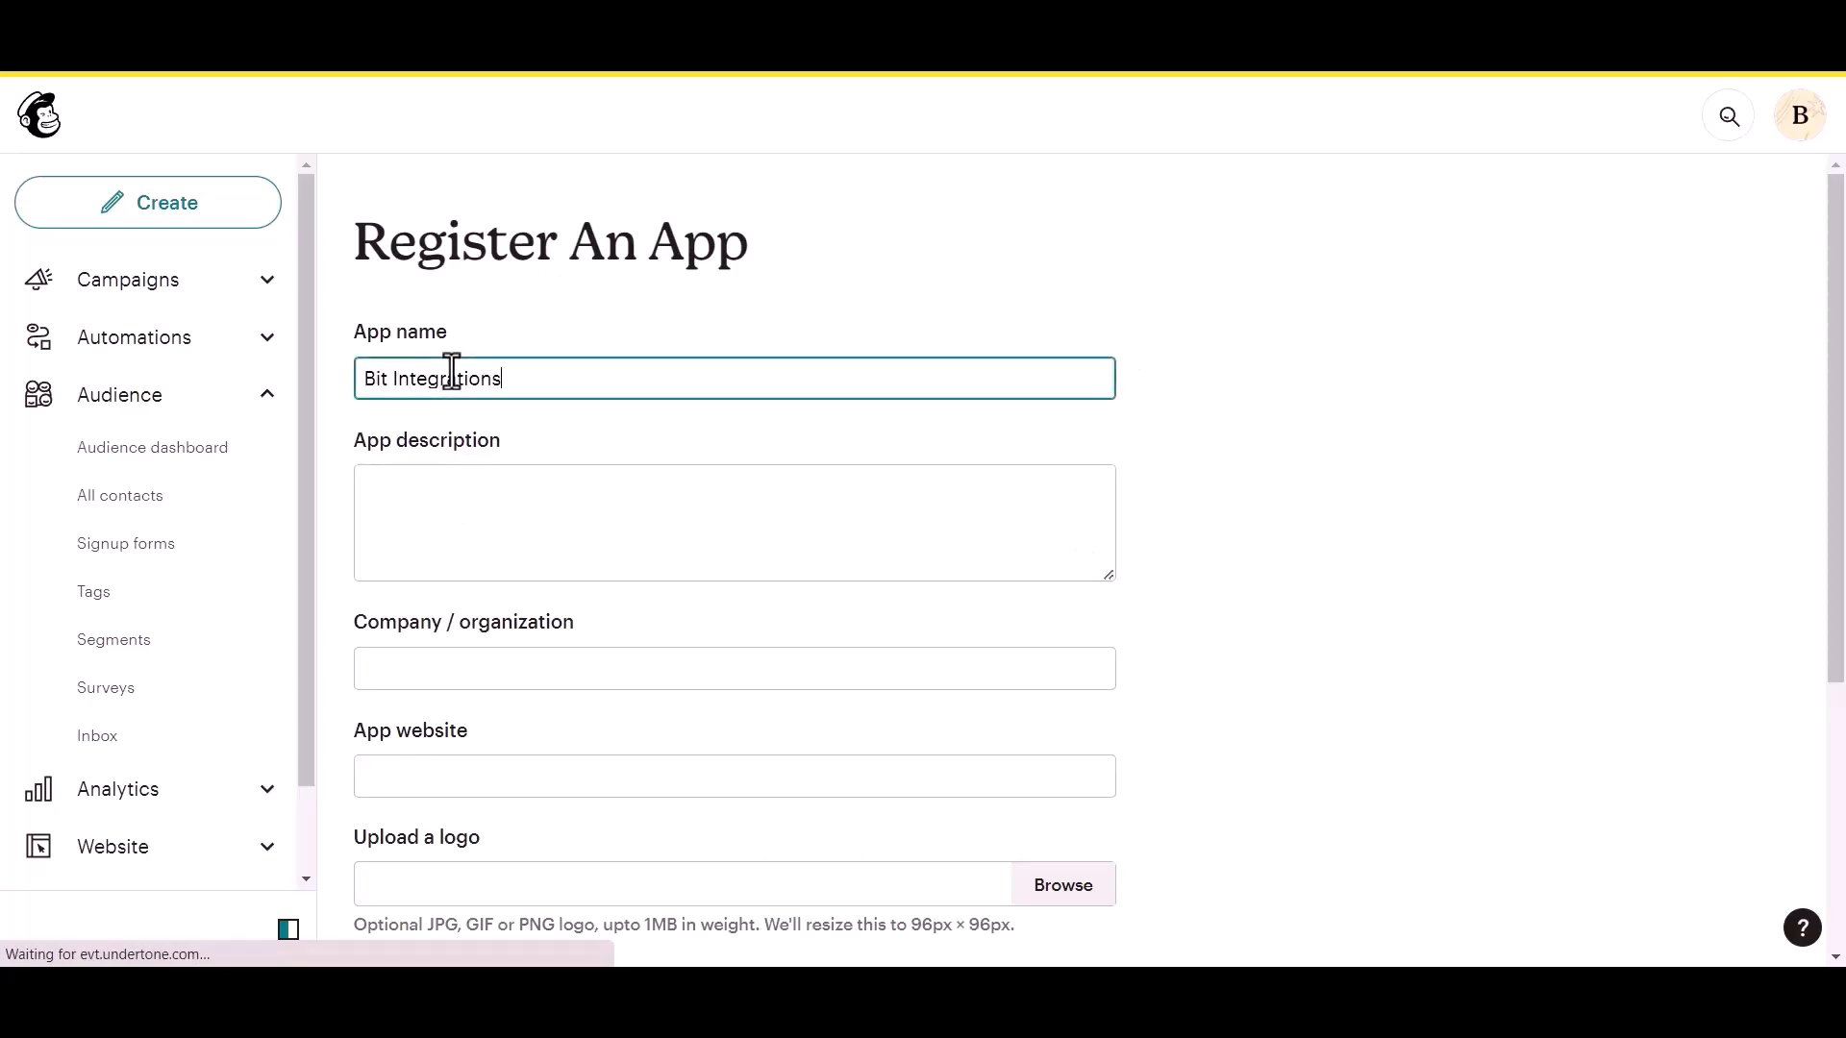
{"action": "left_click", "coordinate": [415, 519]}
{"action": "type", "text": "test"}
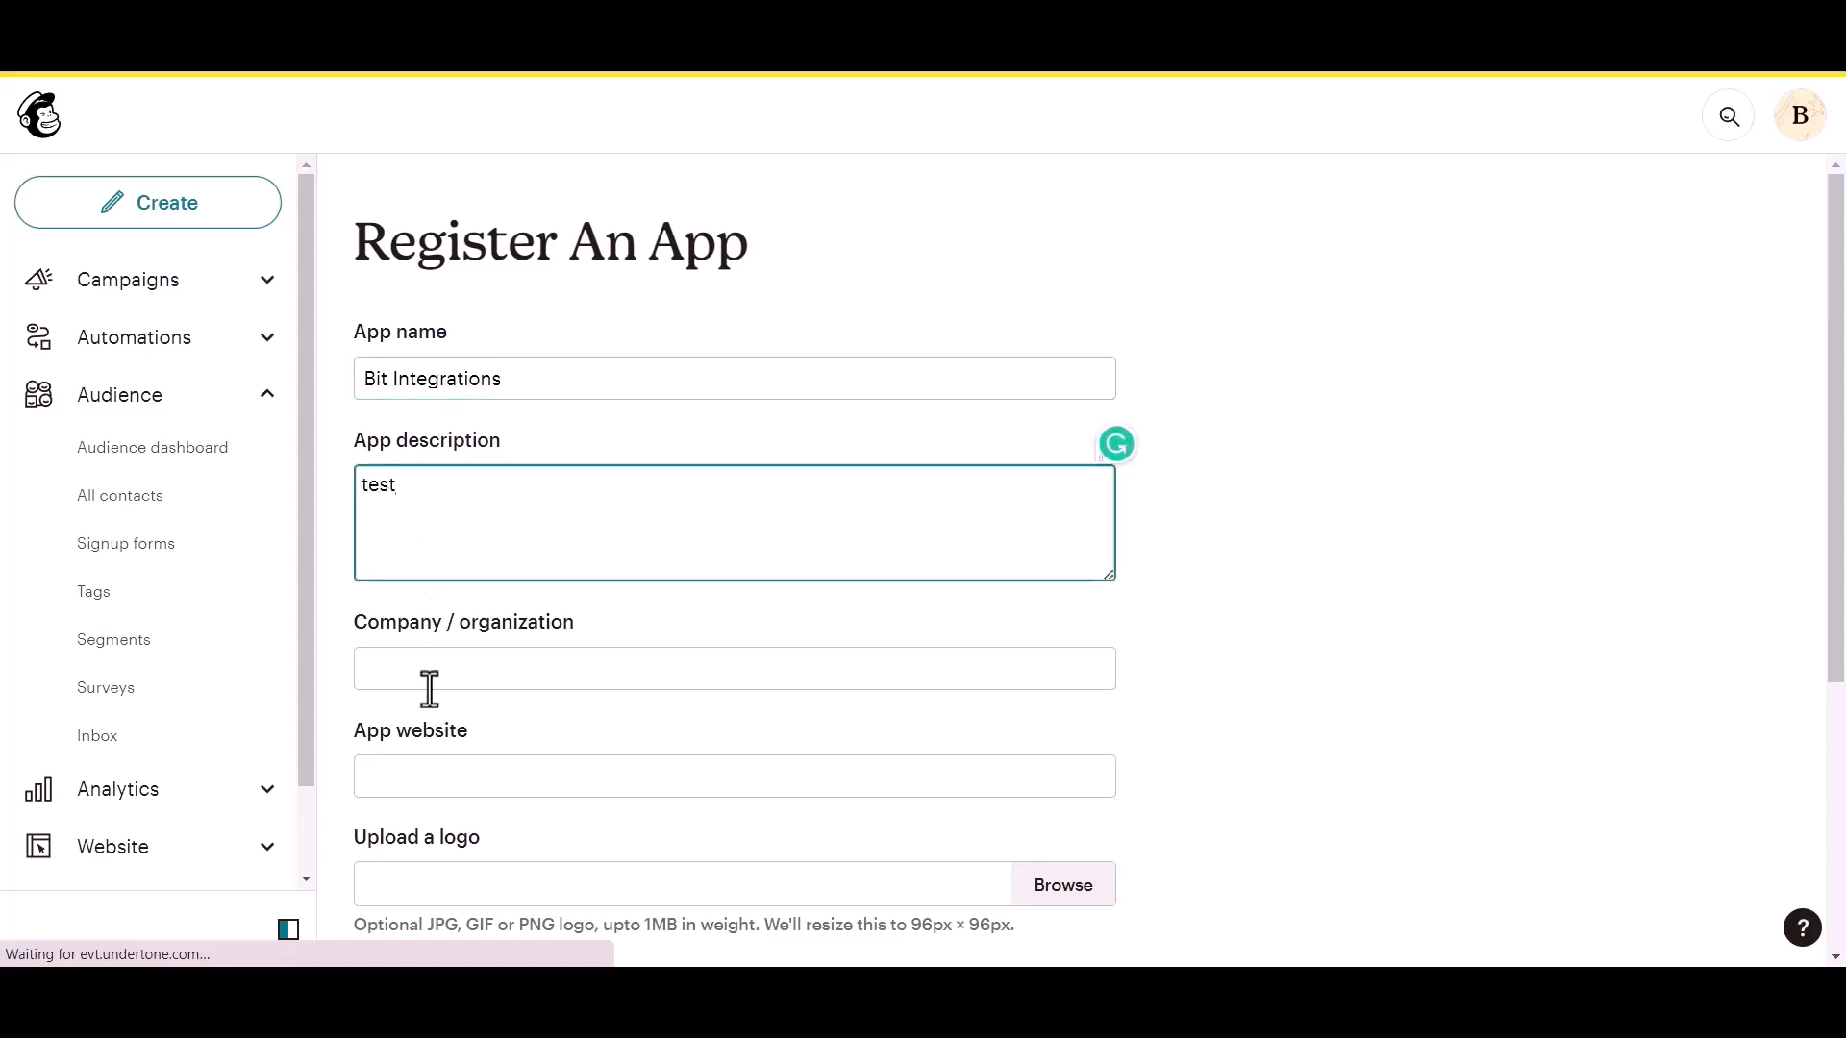
{"action": "left_click", "coordinate": [434, 686]}
{"action": "type", "text": "Bit App"}
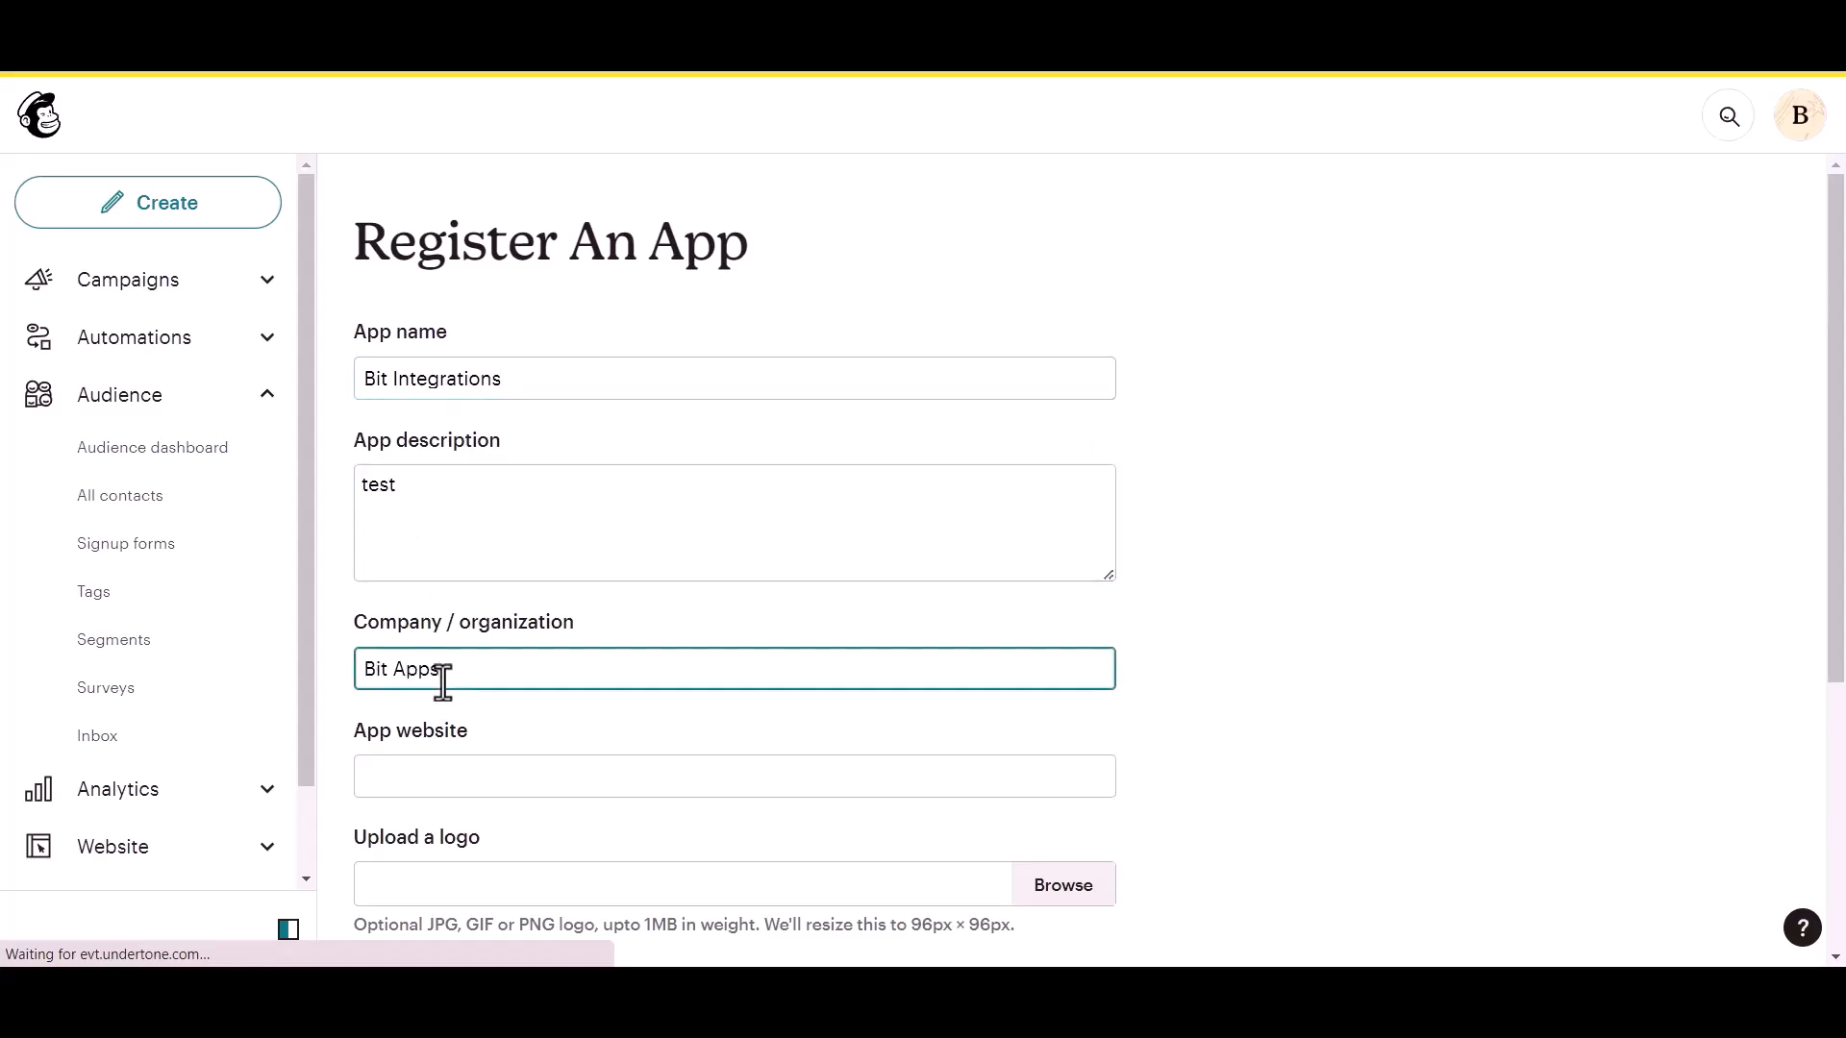
{"action": "type", "text": "s"}
Copy the Homepage URL from the Mail Chimp integration settings into the new app's website field.
{"action": "scroll", "coordinate": [443, 683], "scroll_direction": "down", "scroll_amount": 1}
{"action": "left_click", "coordinate": [474, 665]}
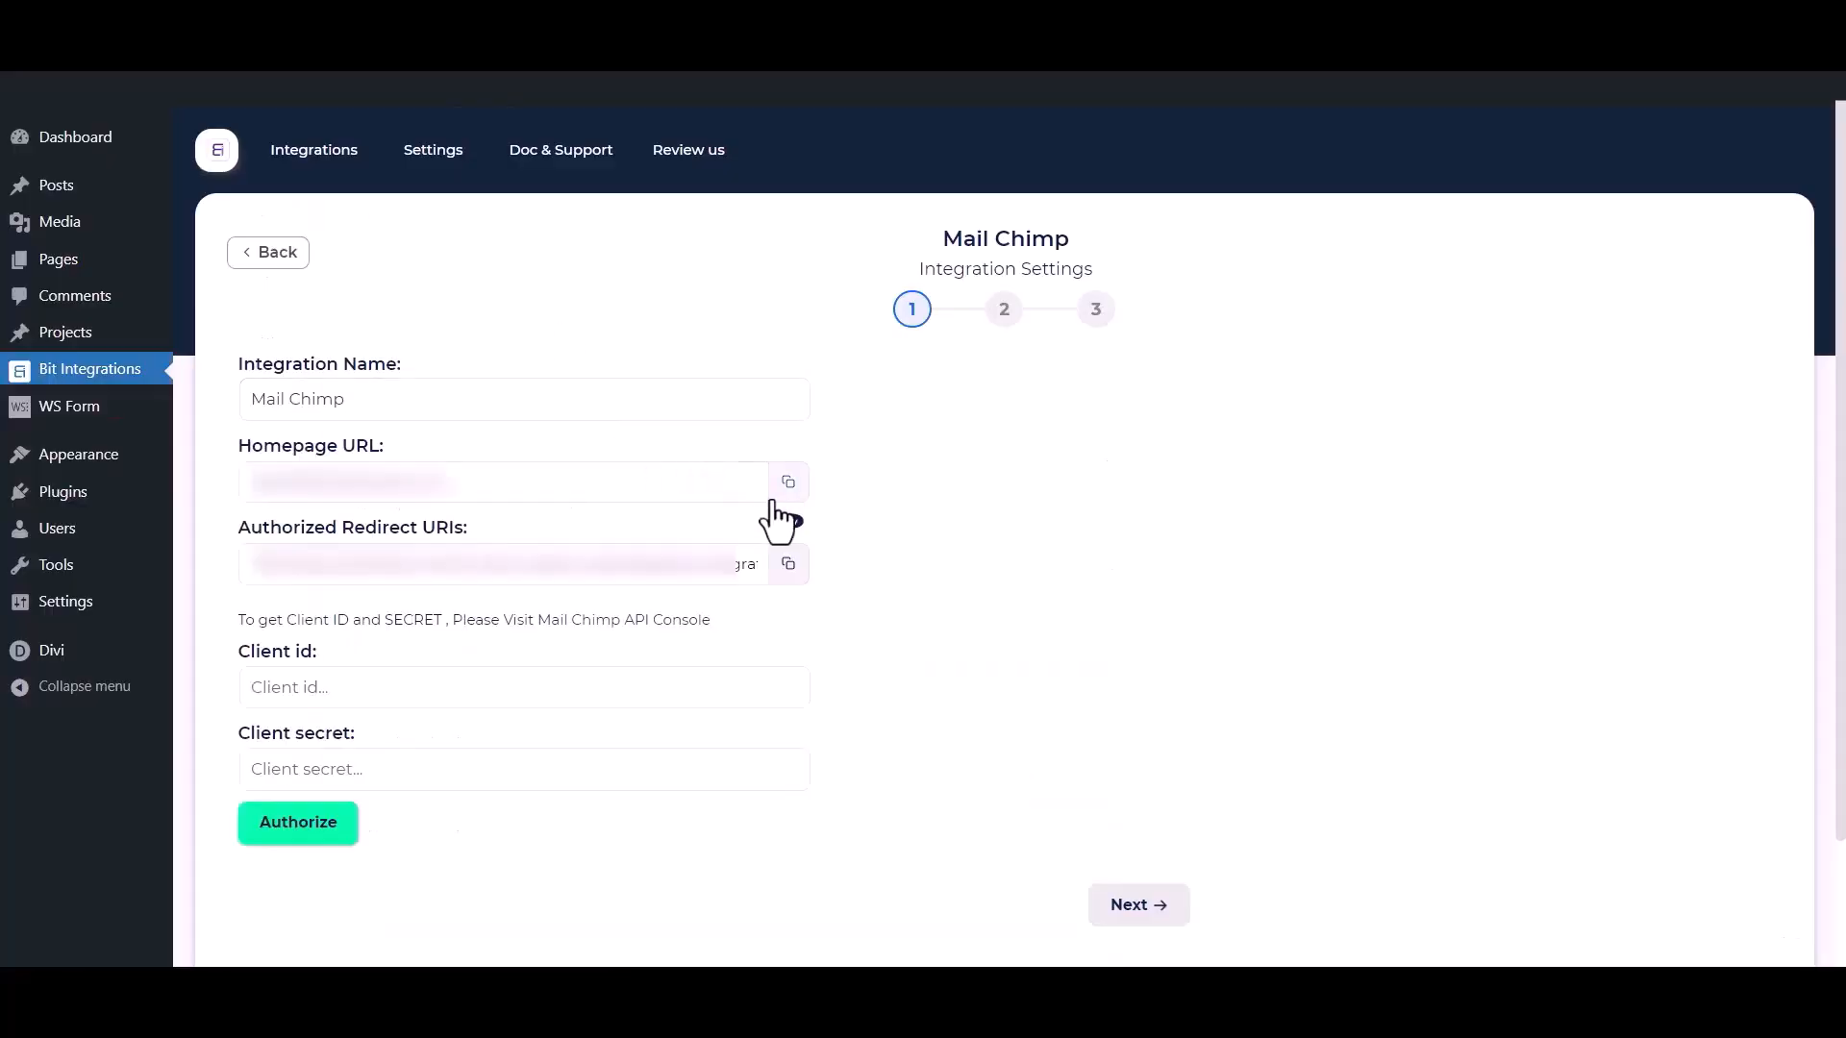
{"action": "left_click", "coordinate": [788, 484]}
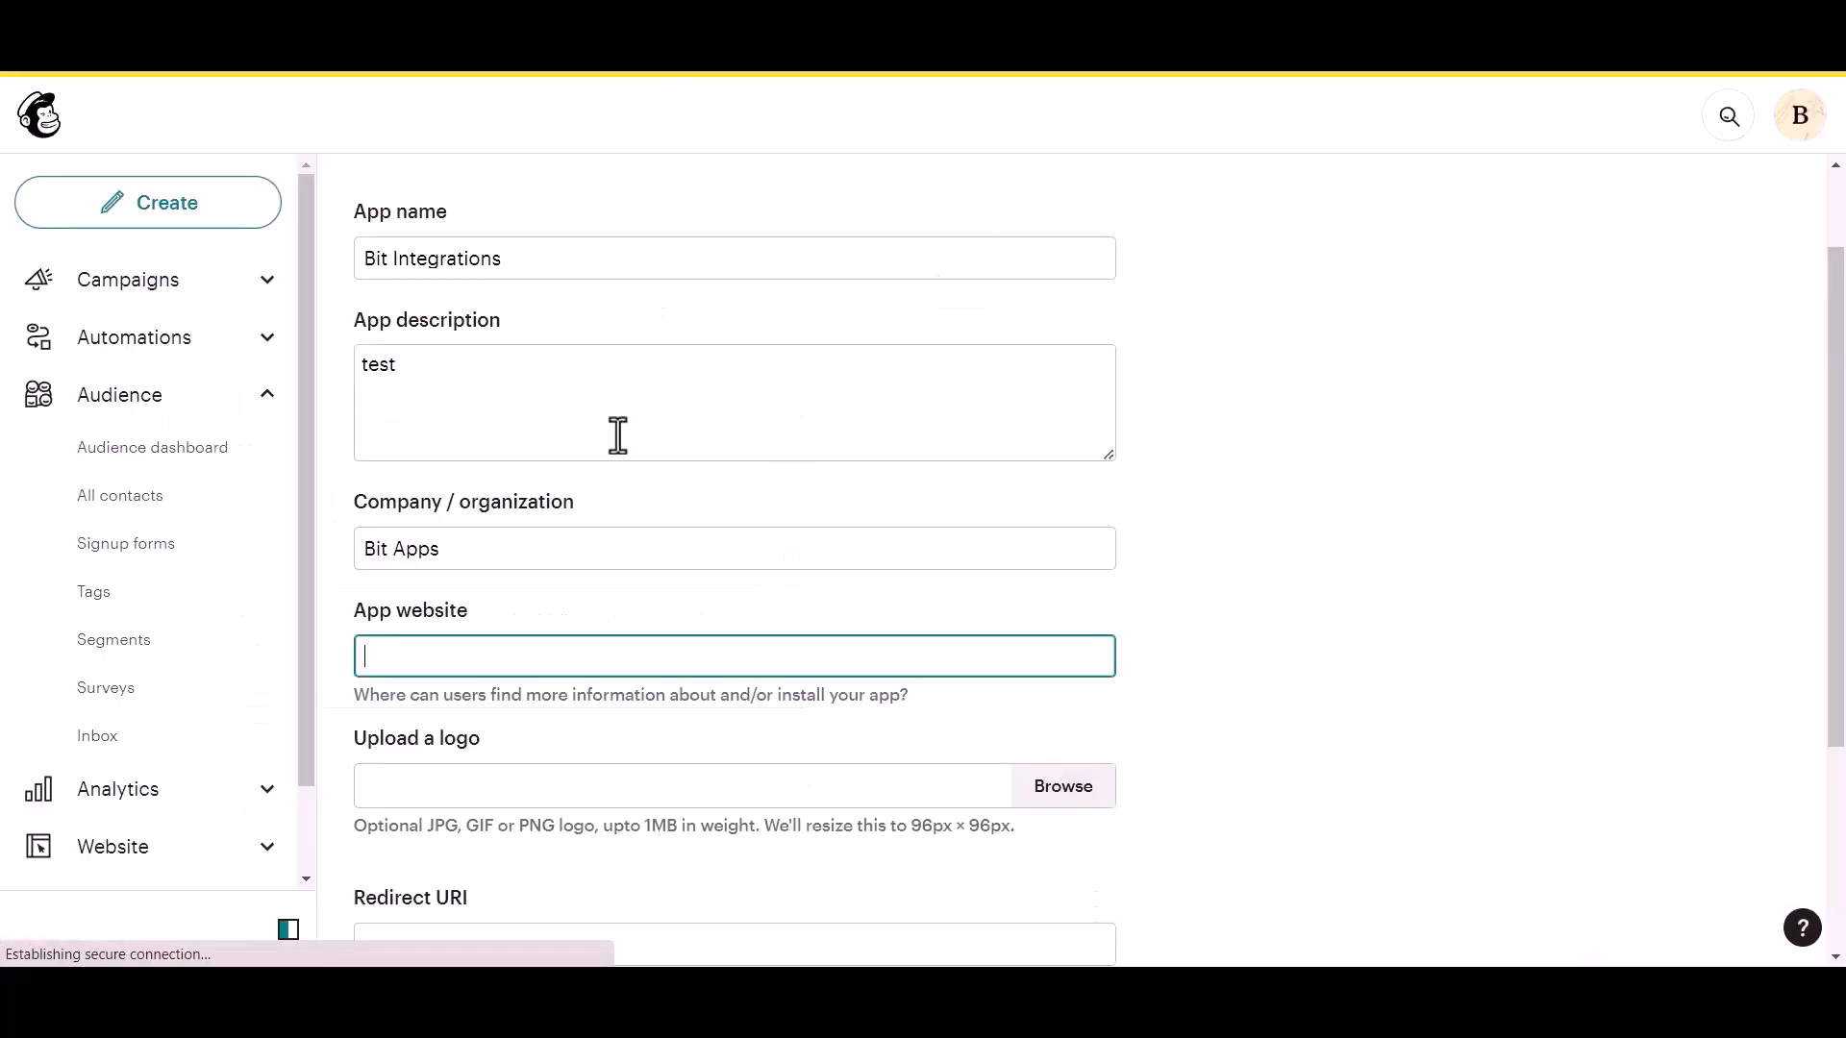
{"action": "key", "text": "ctrl+v"}
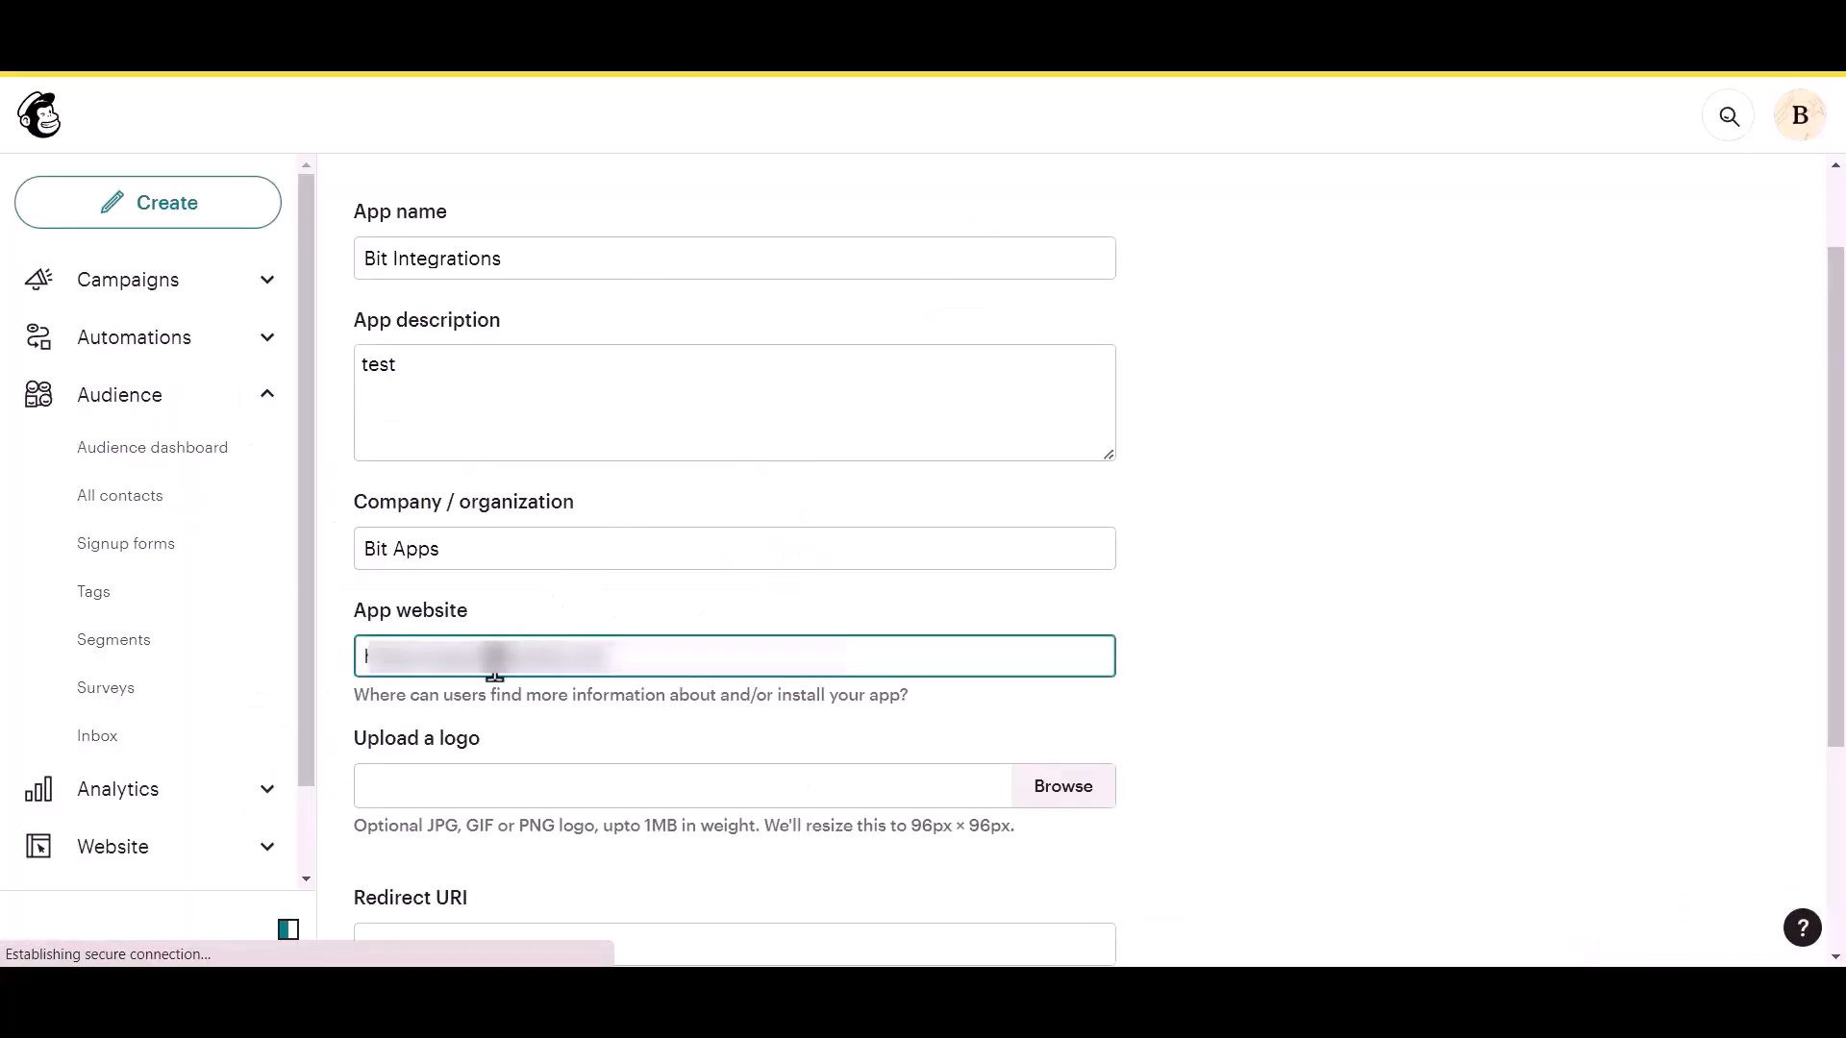
Copy the Authorized Redirect URI from the integration settings into the app's Redirect URI field and create the app.
{"action": "scroll", "coordinate": [495, 664], "scroll_direction": "down", "scroll_amount": 3}
{"action": "left_click", "coordinate": [466, 705]}
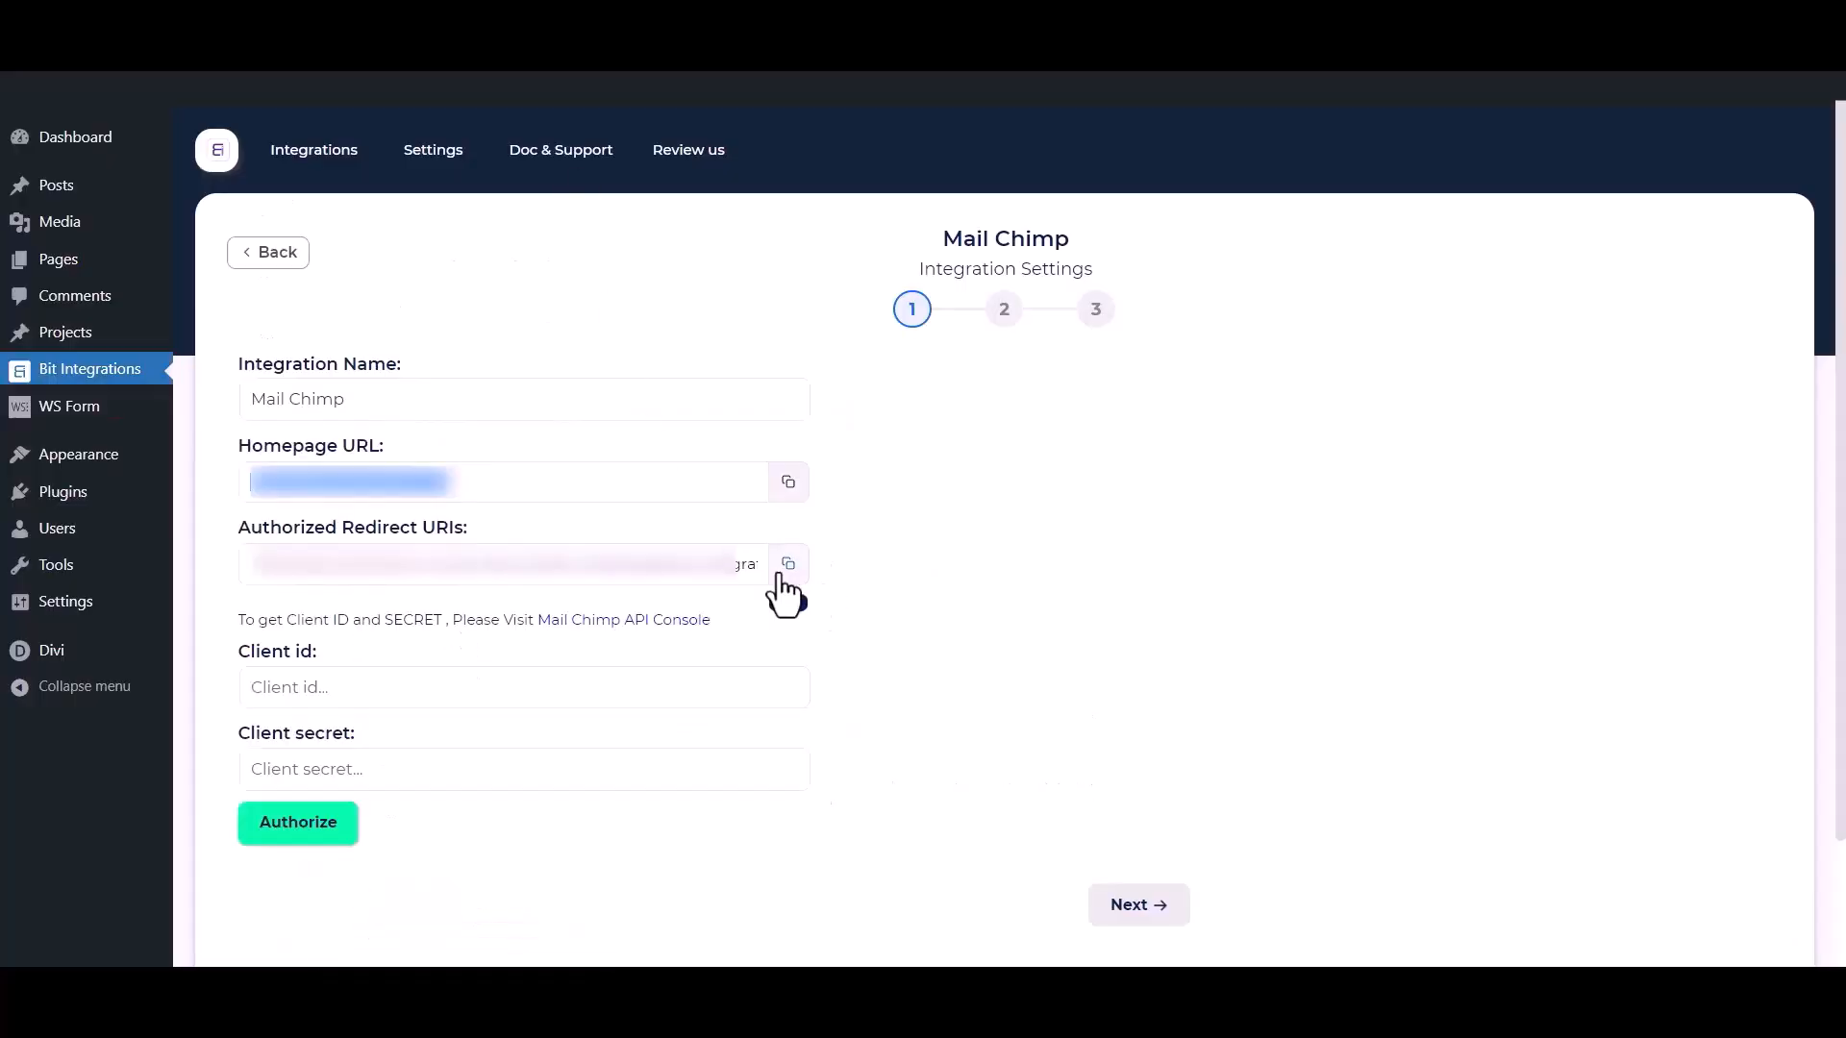
{"action": "left_click", "coordinate": [785, 569]}
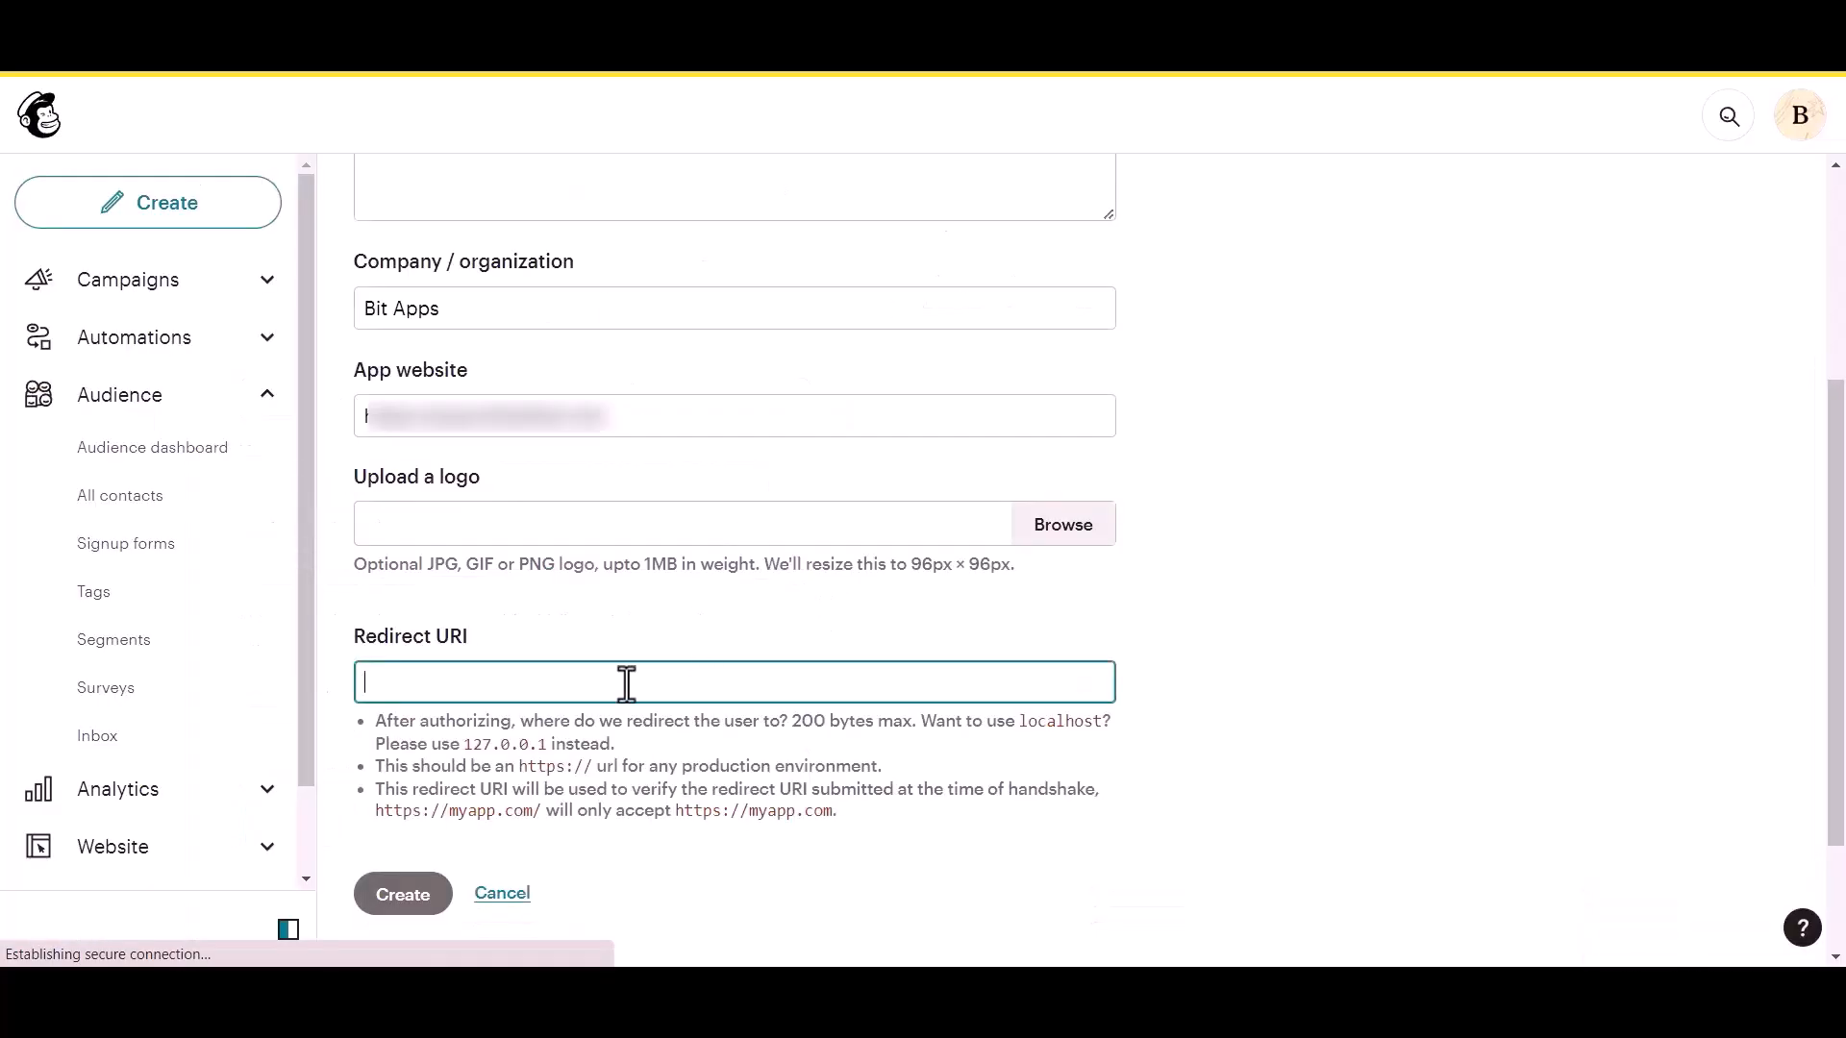
{"action": "key", "text": "ctrl+v"}
{"action": "left_click", "coordinate": [1135, 608]}
{"action": "left_click", "coordinate": [404, 733]}
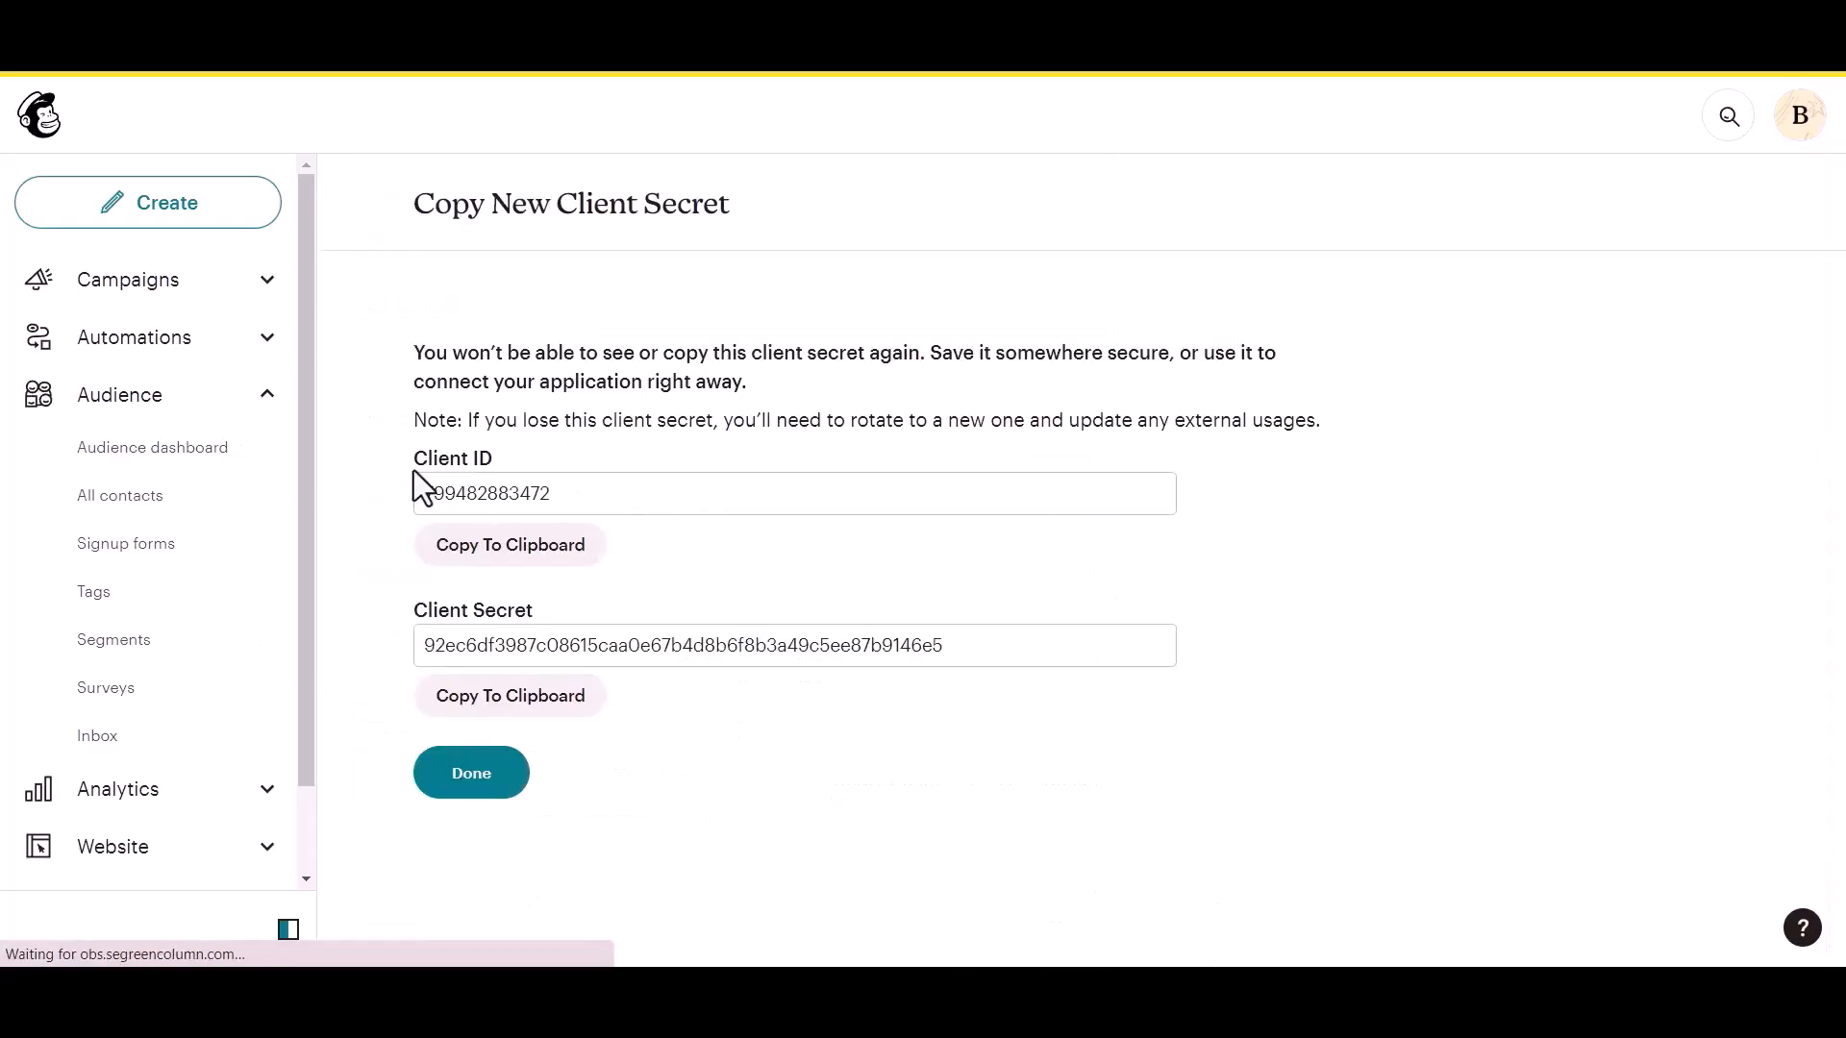
Copy the new app's client ID and client secret from Mailchimp into the matching Mail Chimp integration settings fields.
{"action": "left_click_drag", "start_coordinate": [412, 458], "coordinate": [481, 457]}
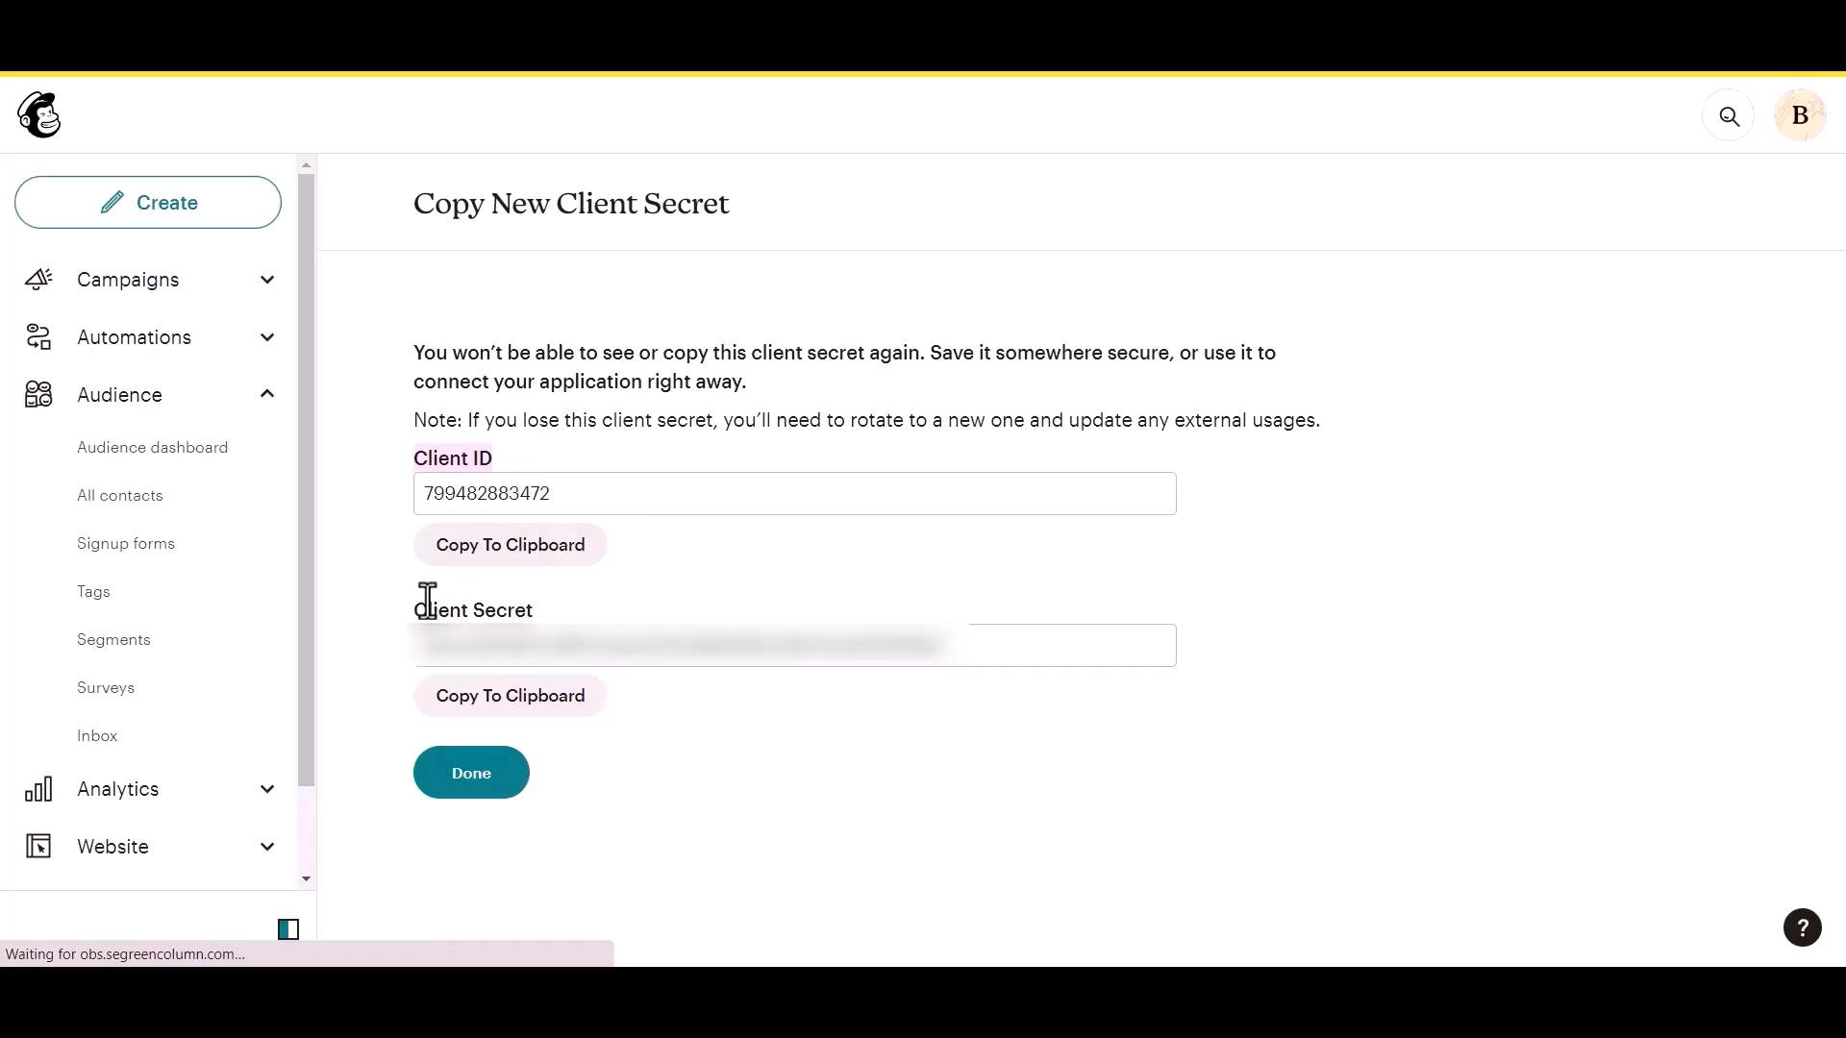
{"action": "left_click_drag", "start_coordinate": [409, 614], "coordinate": [538, 610]}
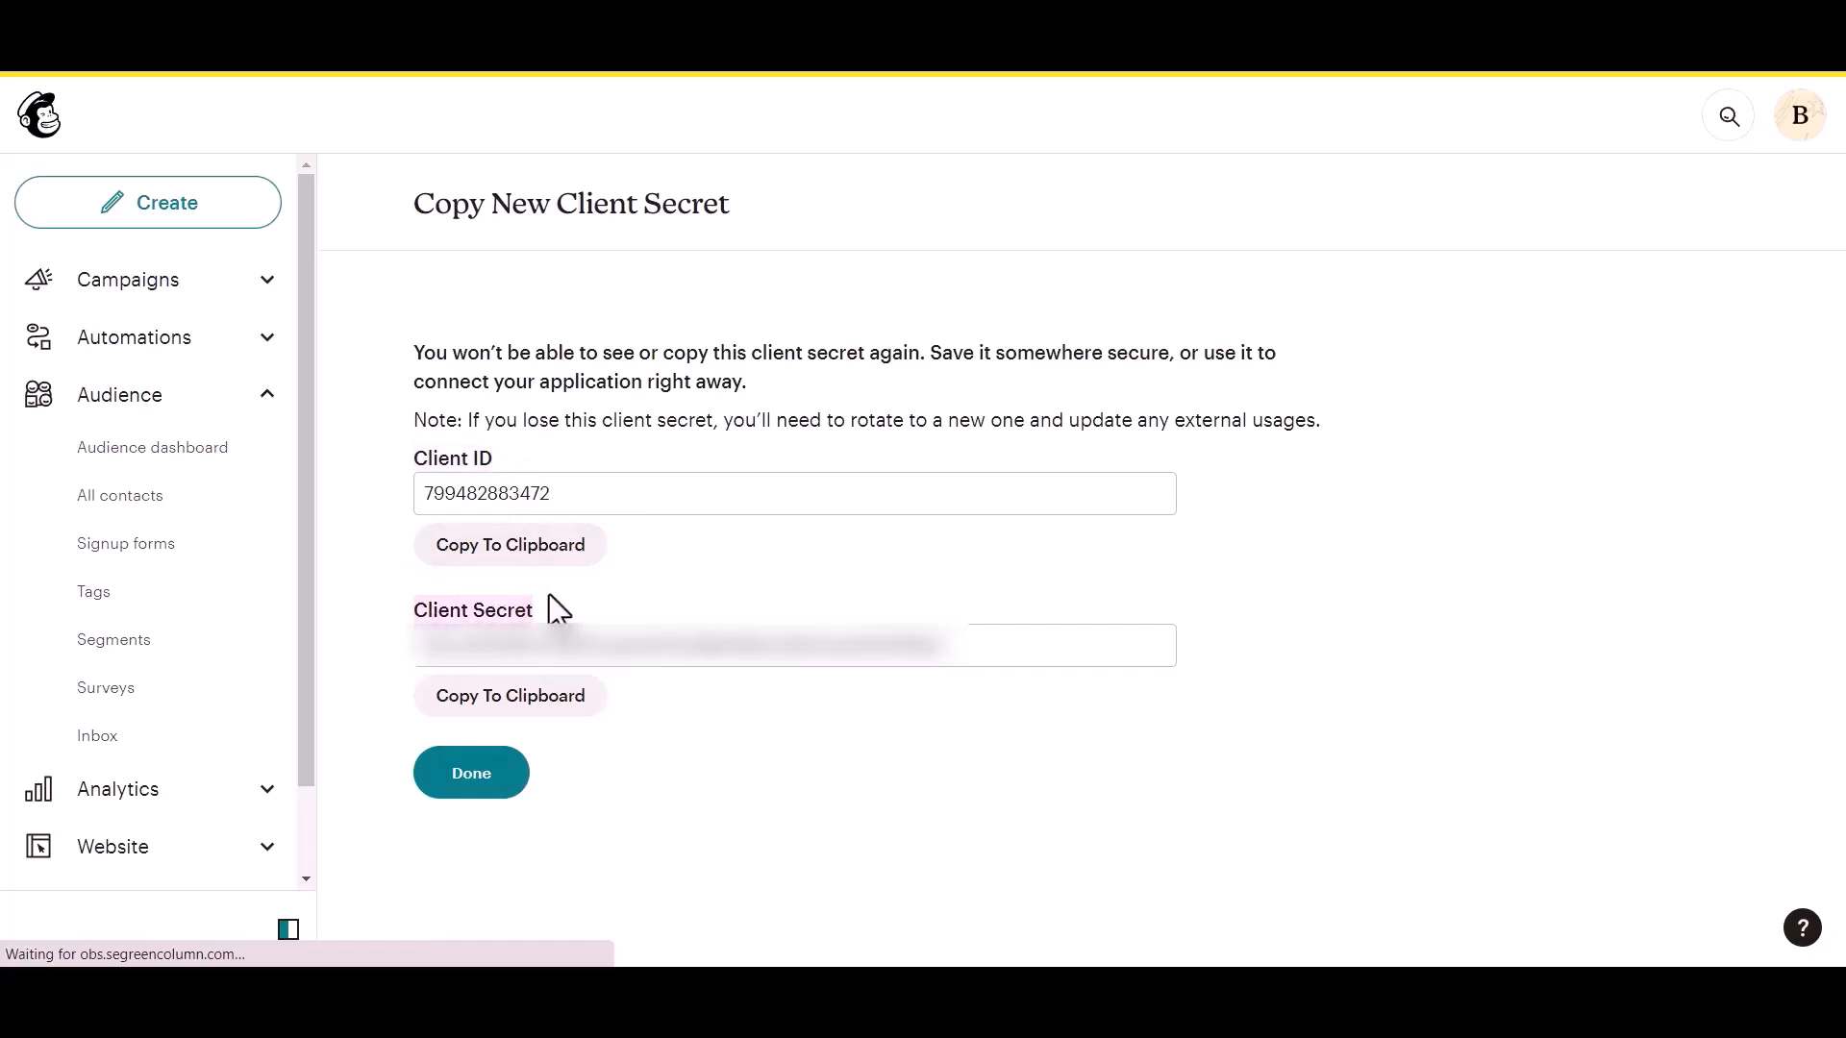
{"action": "left_click", "coordinate": [555, 558]}
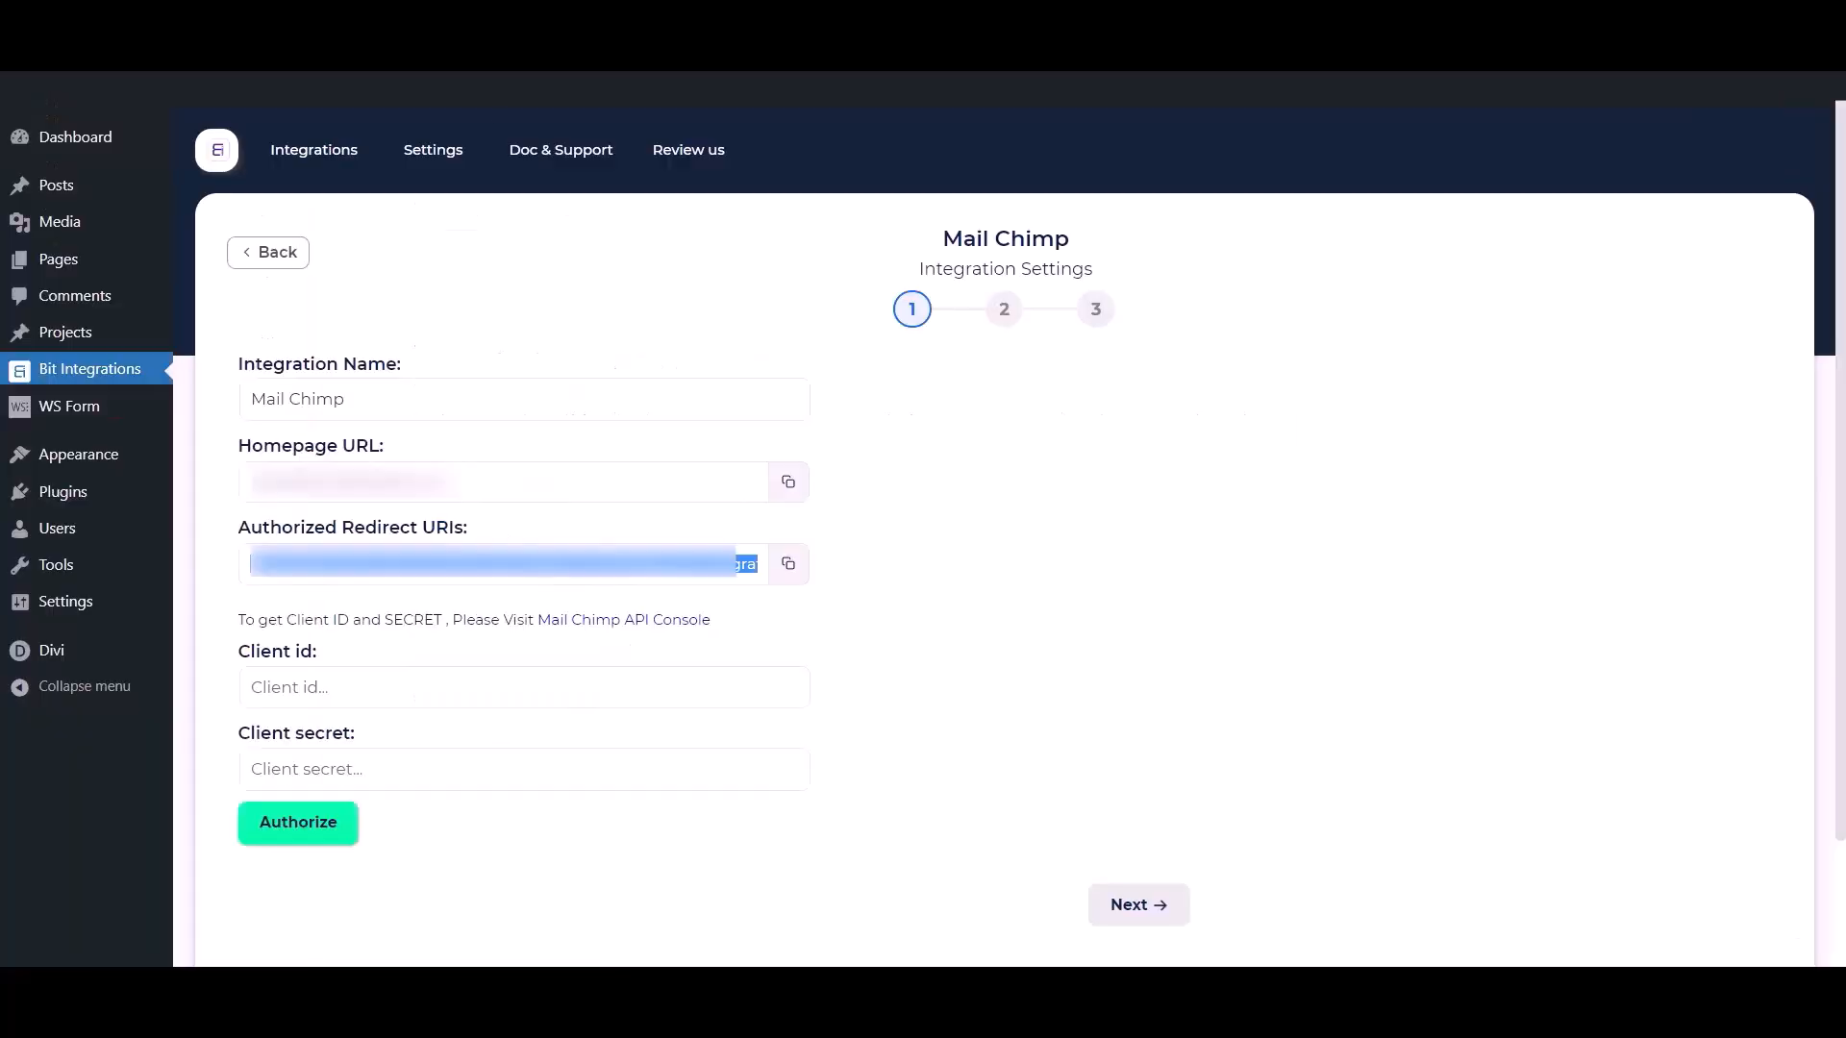
{"action": "left_click", "coordinate": [493, 709]}
{"action": "key", "text": "ctrl+v"}
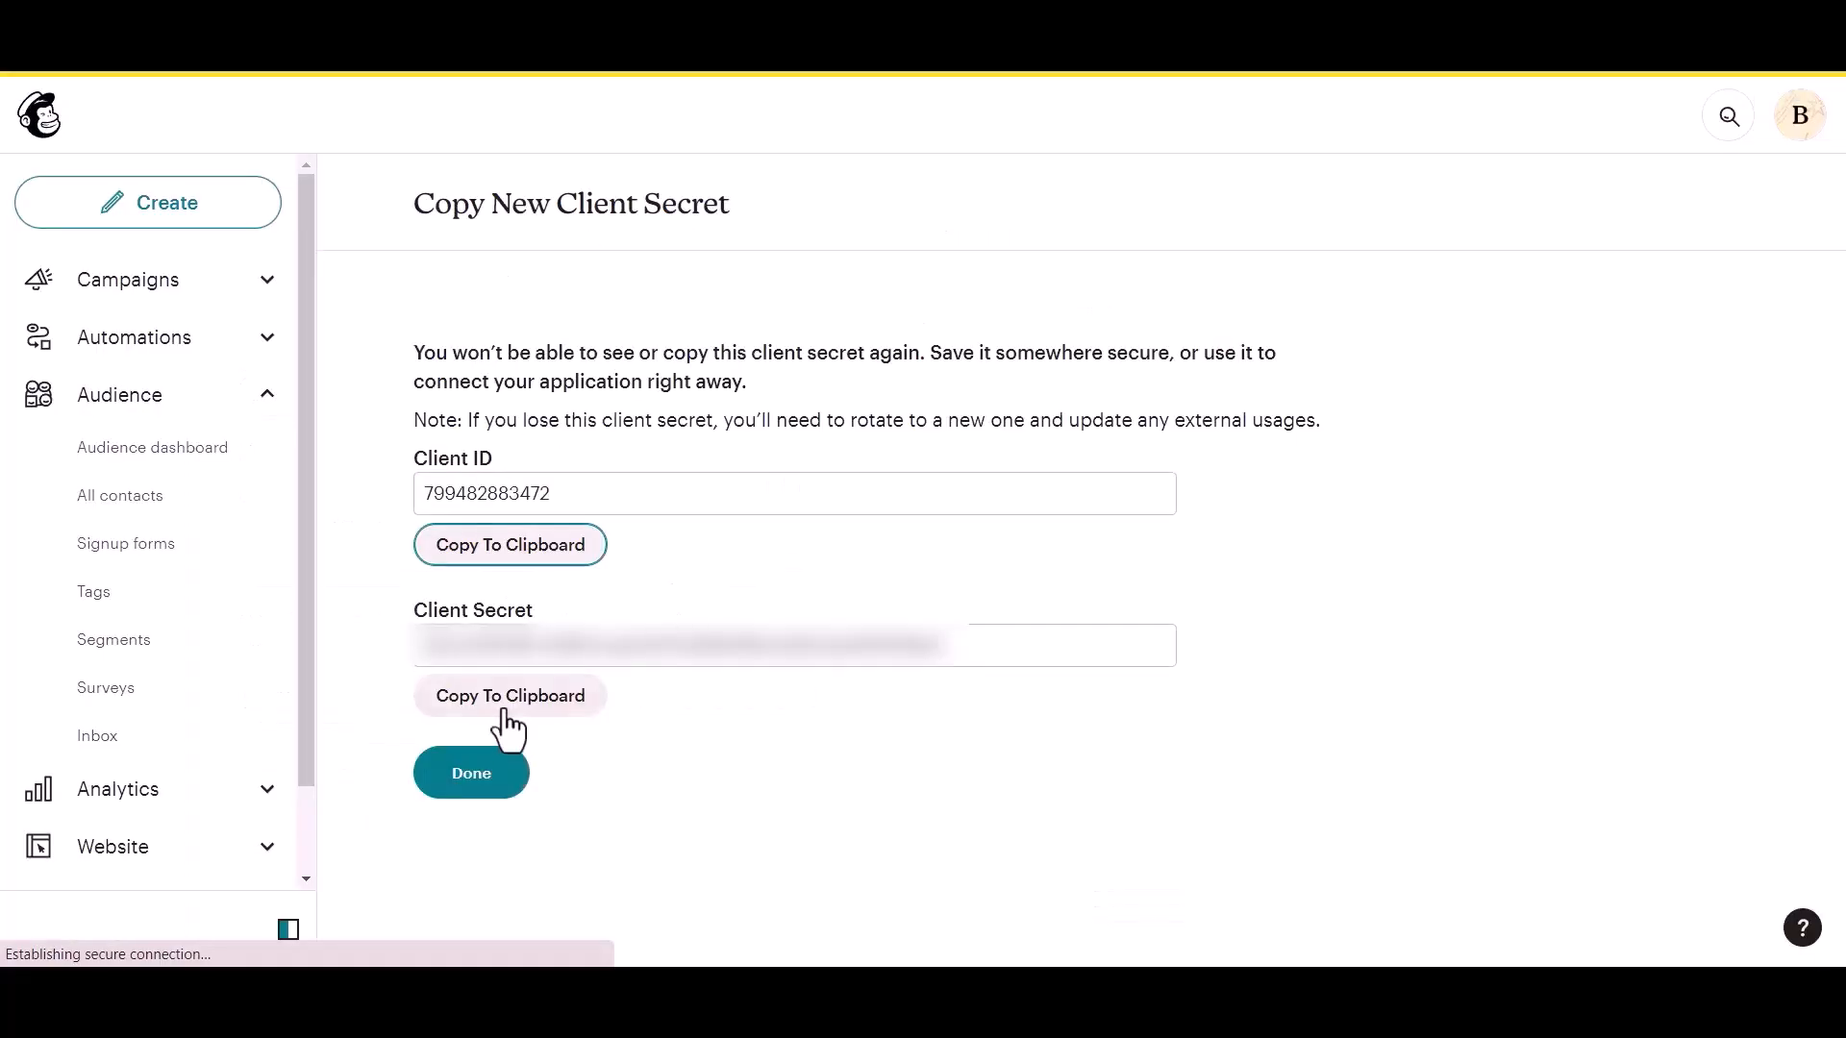
{"action": "left_click", "coordinate": [504, 711]}
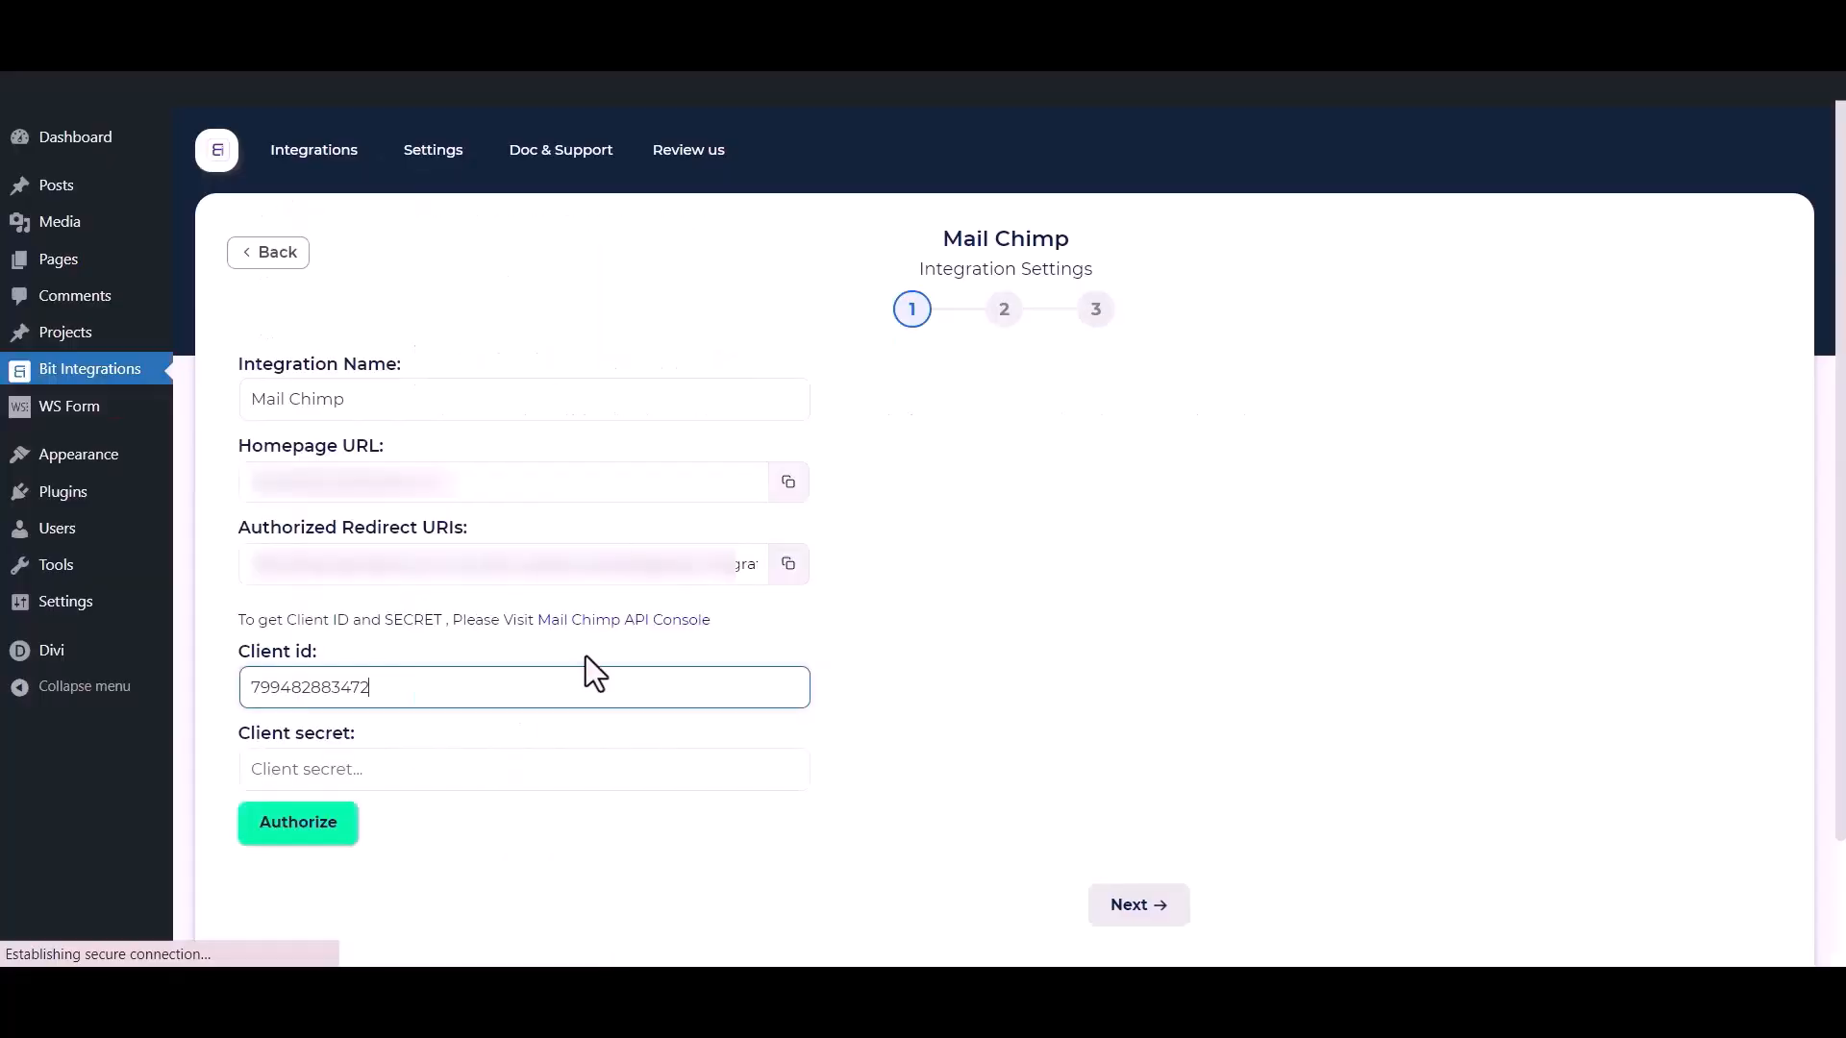
{"action": "left_click", "coordinate": [516, 764]}
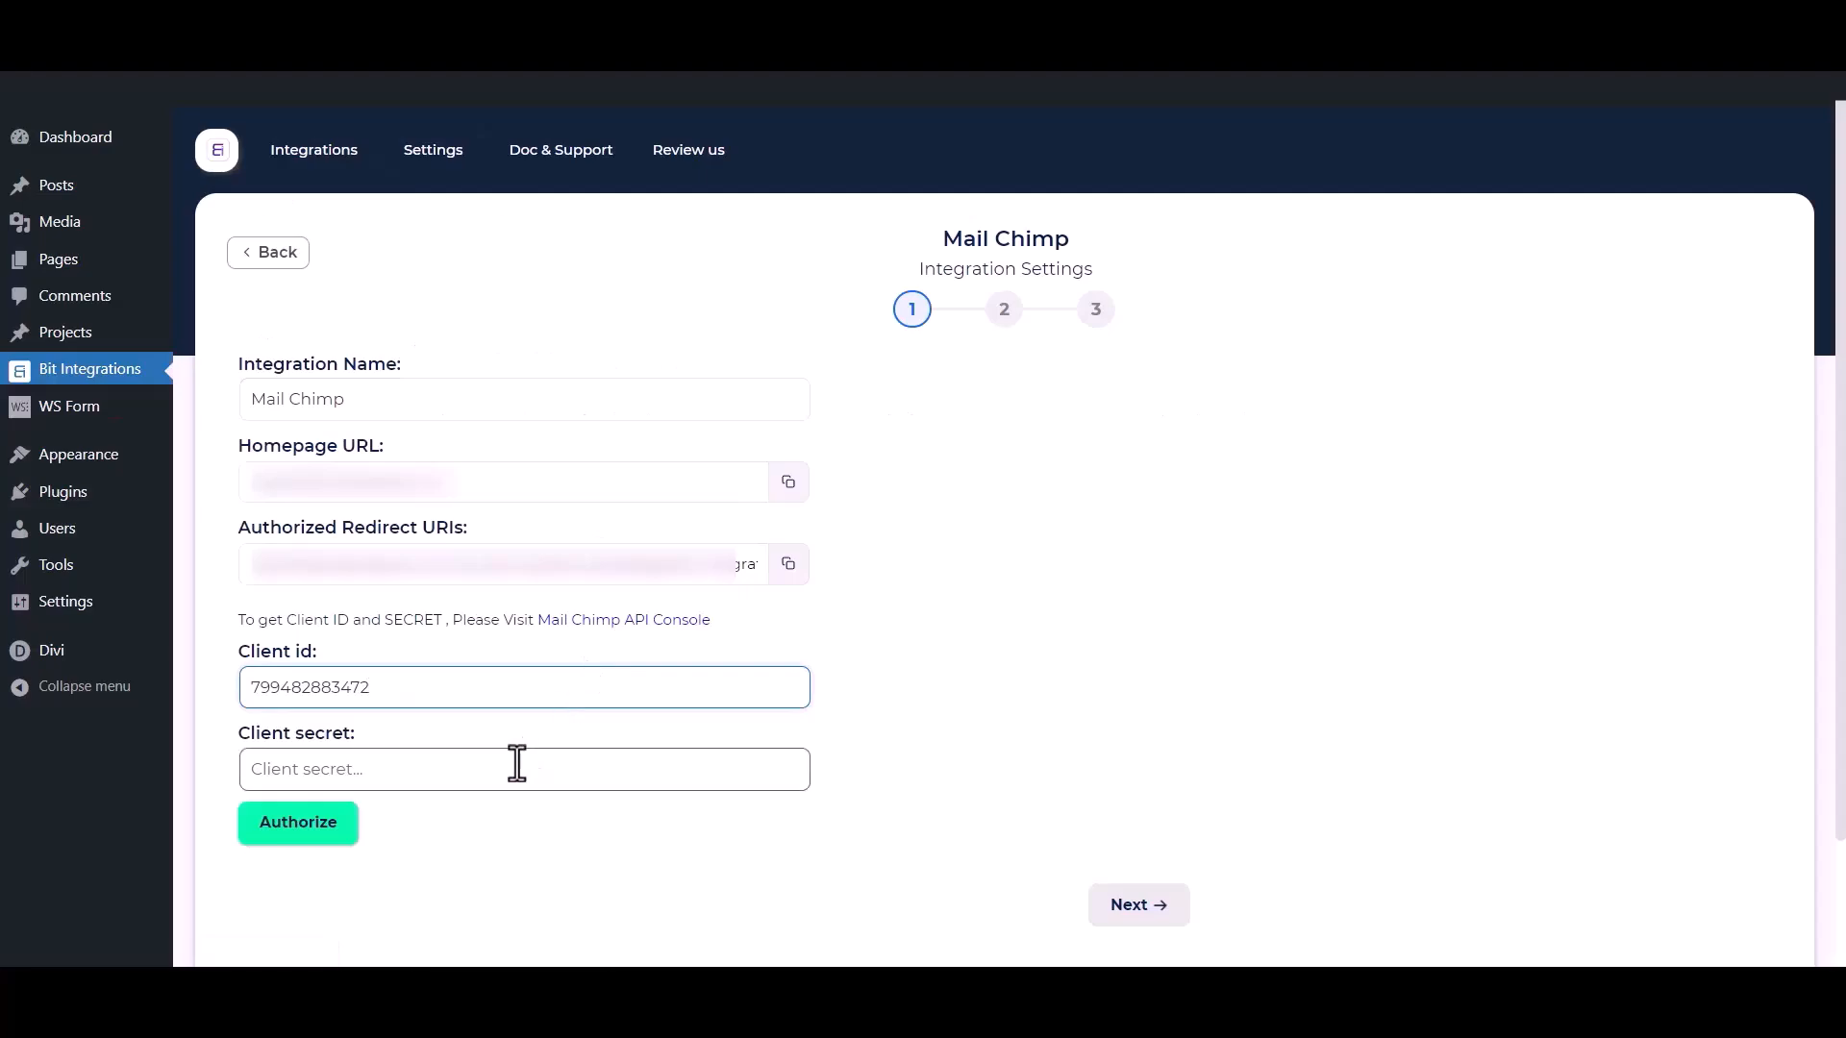
{"action": "key", "text": "ctrl+v"}
{"action": "left_click", "coordinate": [528, 889]}
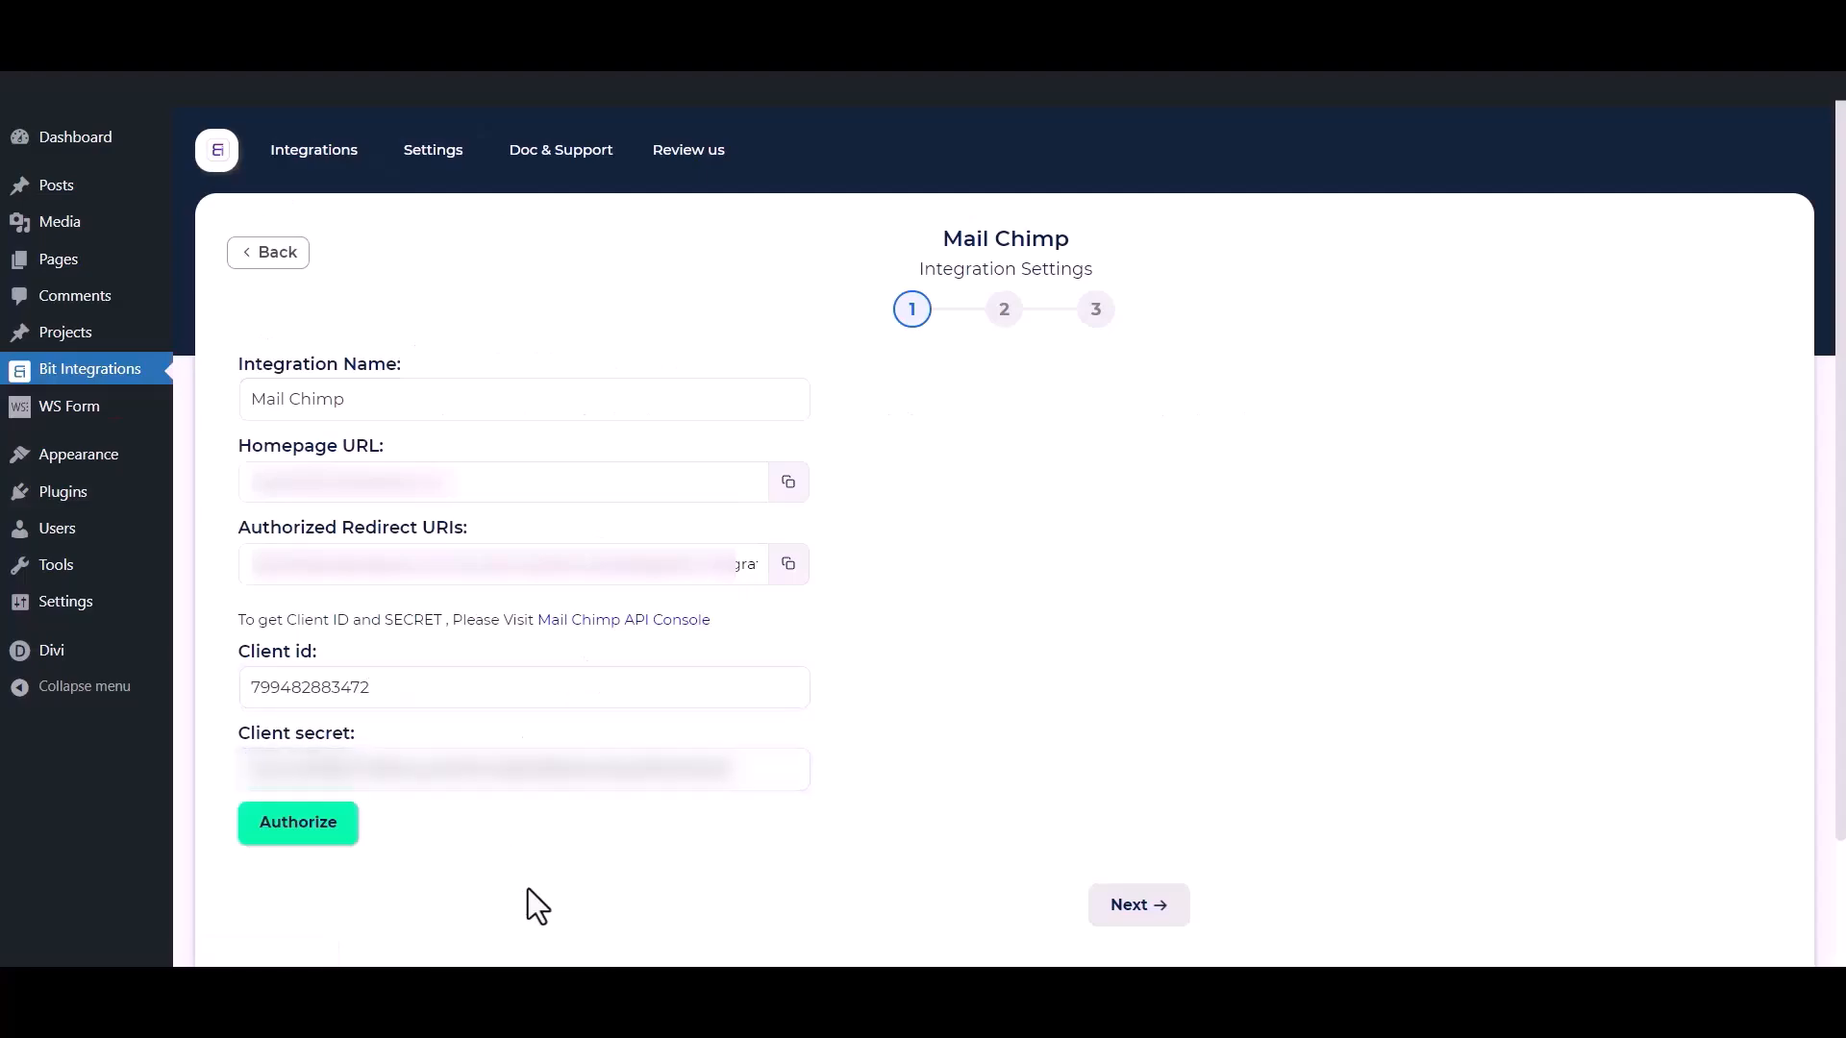
Authorize the connection with the Mailchimp username and password, allow Bit Integrations access, and continue to the second integration settings stage.
{"action": "left_click", "coordinate": [323, 841]}
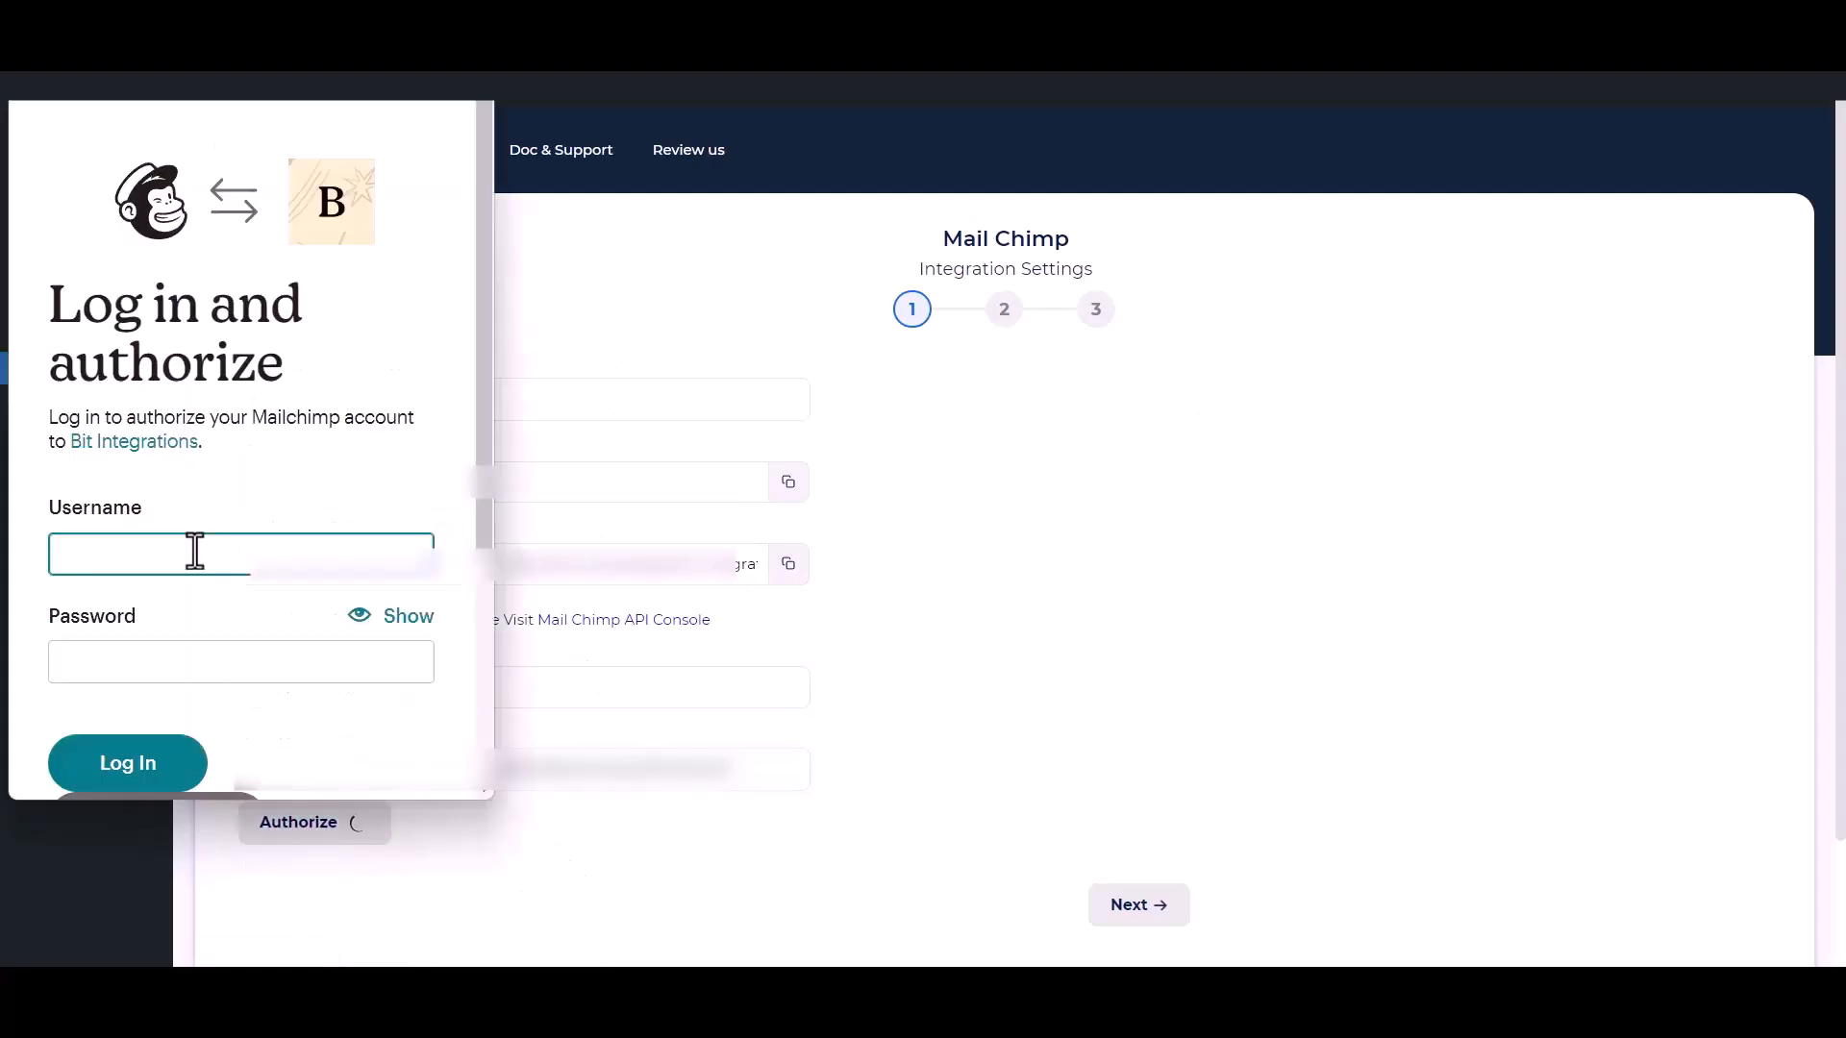
{"action": "left_click", "coordinate": [134, 765]}
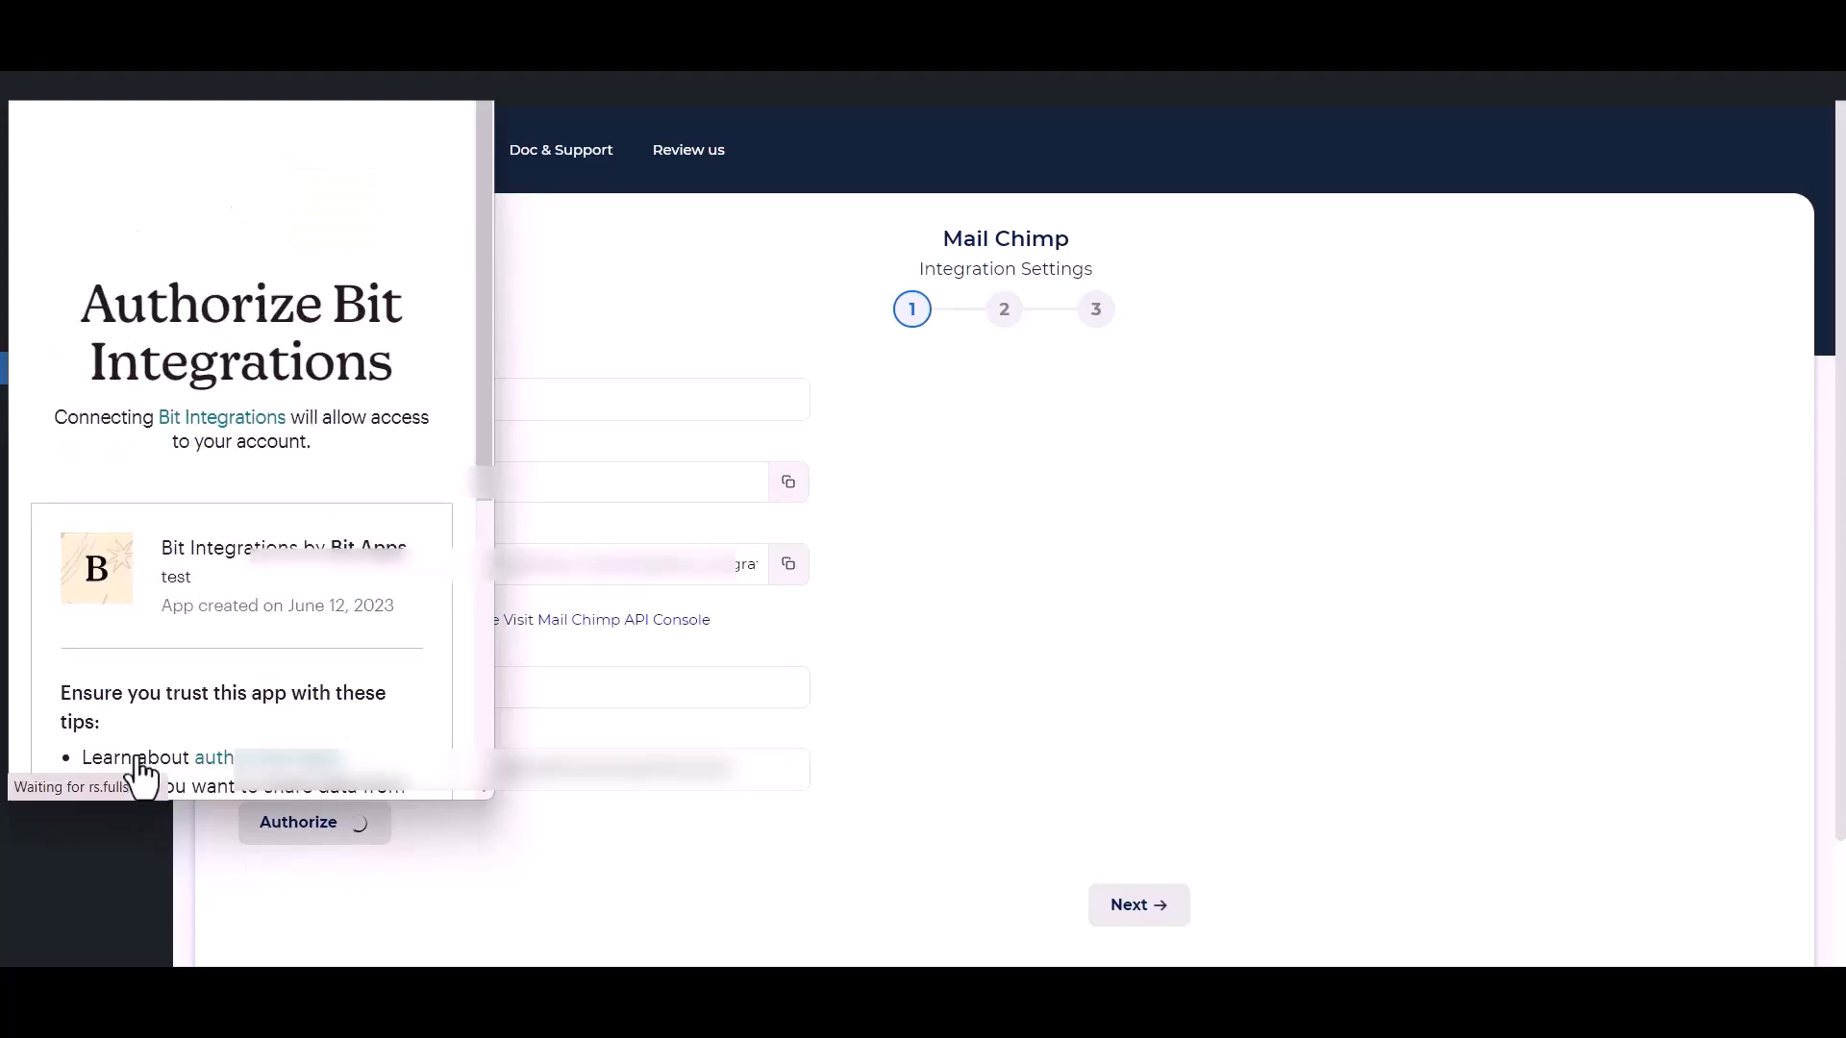
{"action": "scroll", "coordinate": [206, 597], "scroll_direction": "down", "scroll_amount": 5}
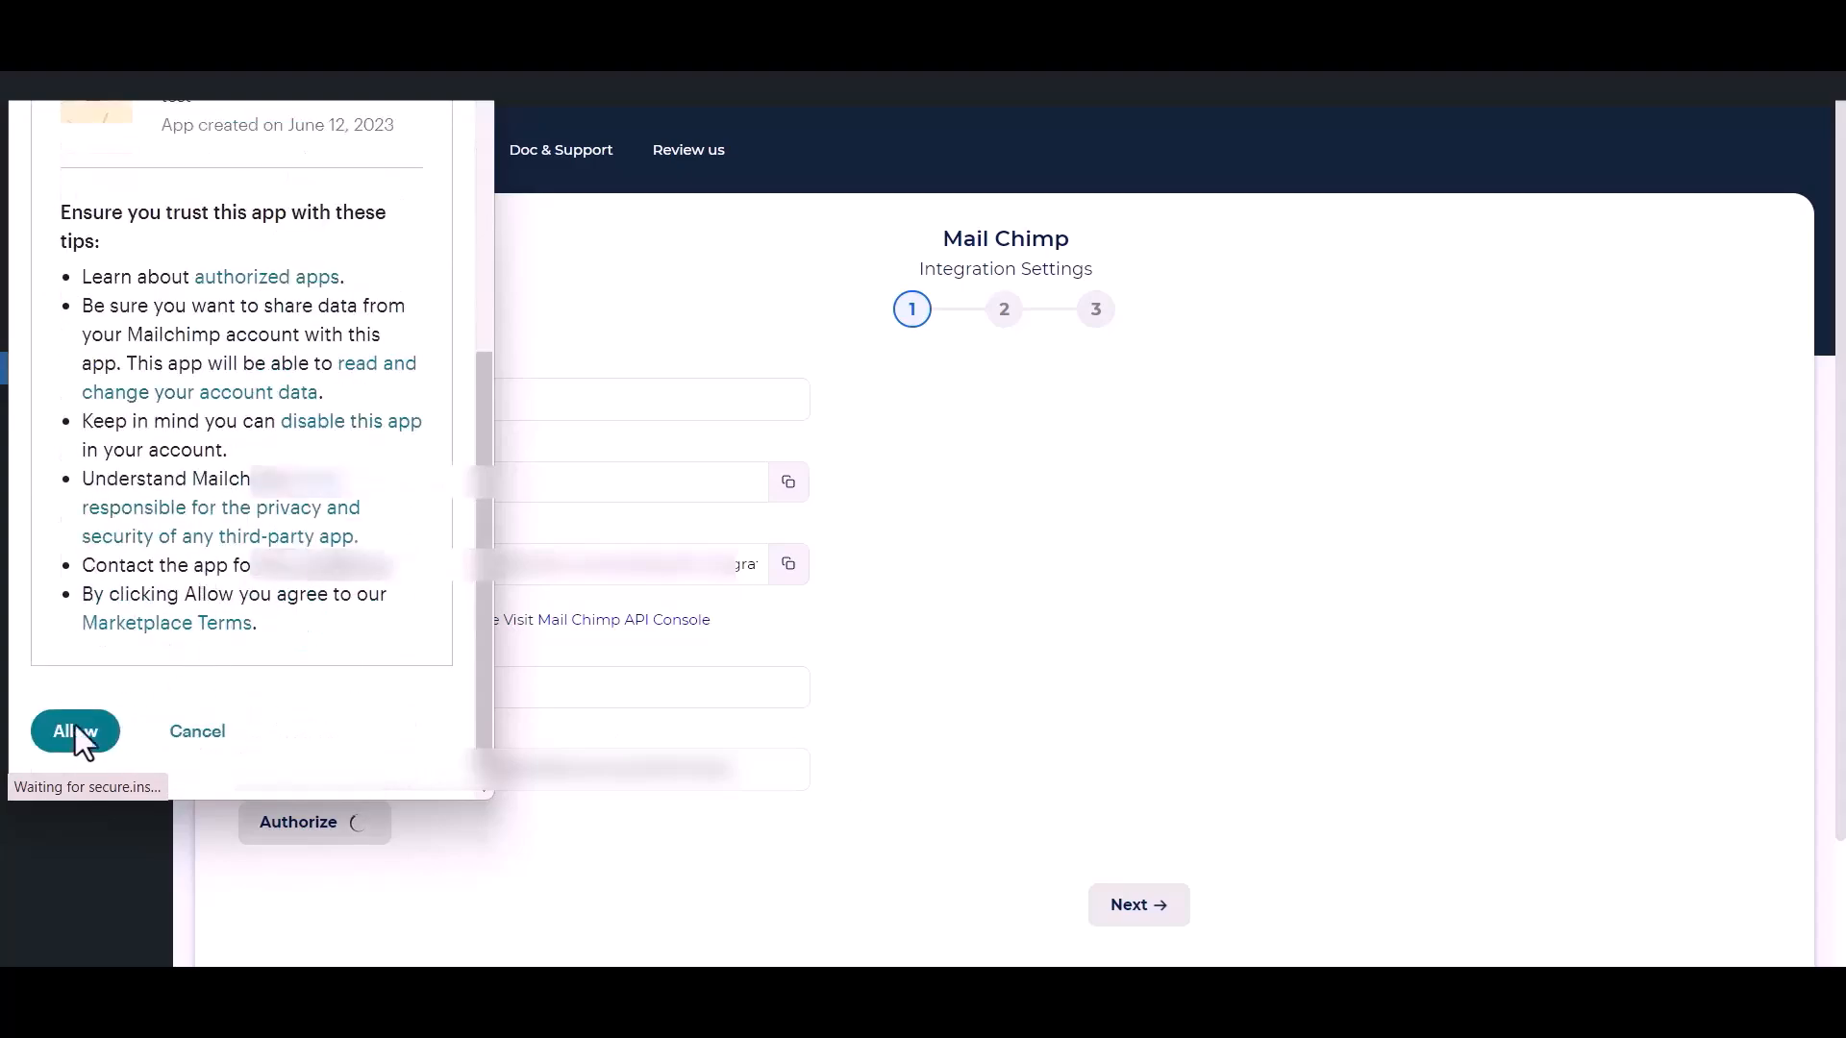
{"action": "left_click", "coordinate": [62, 733]}
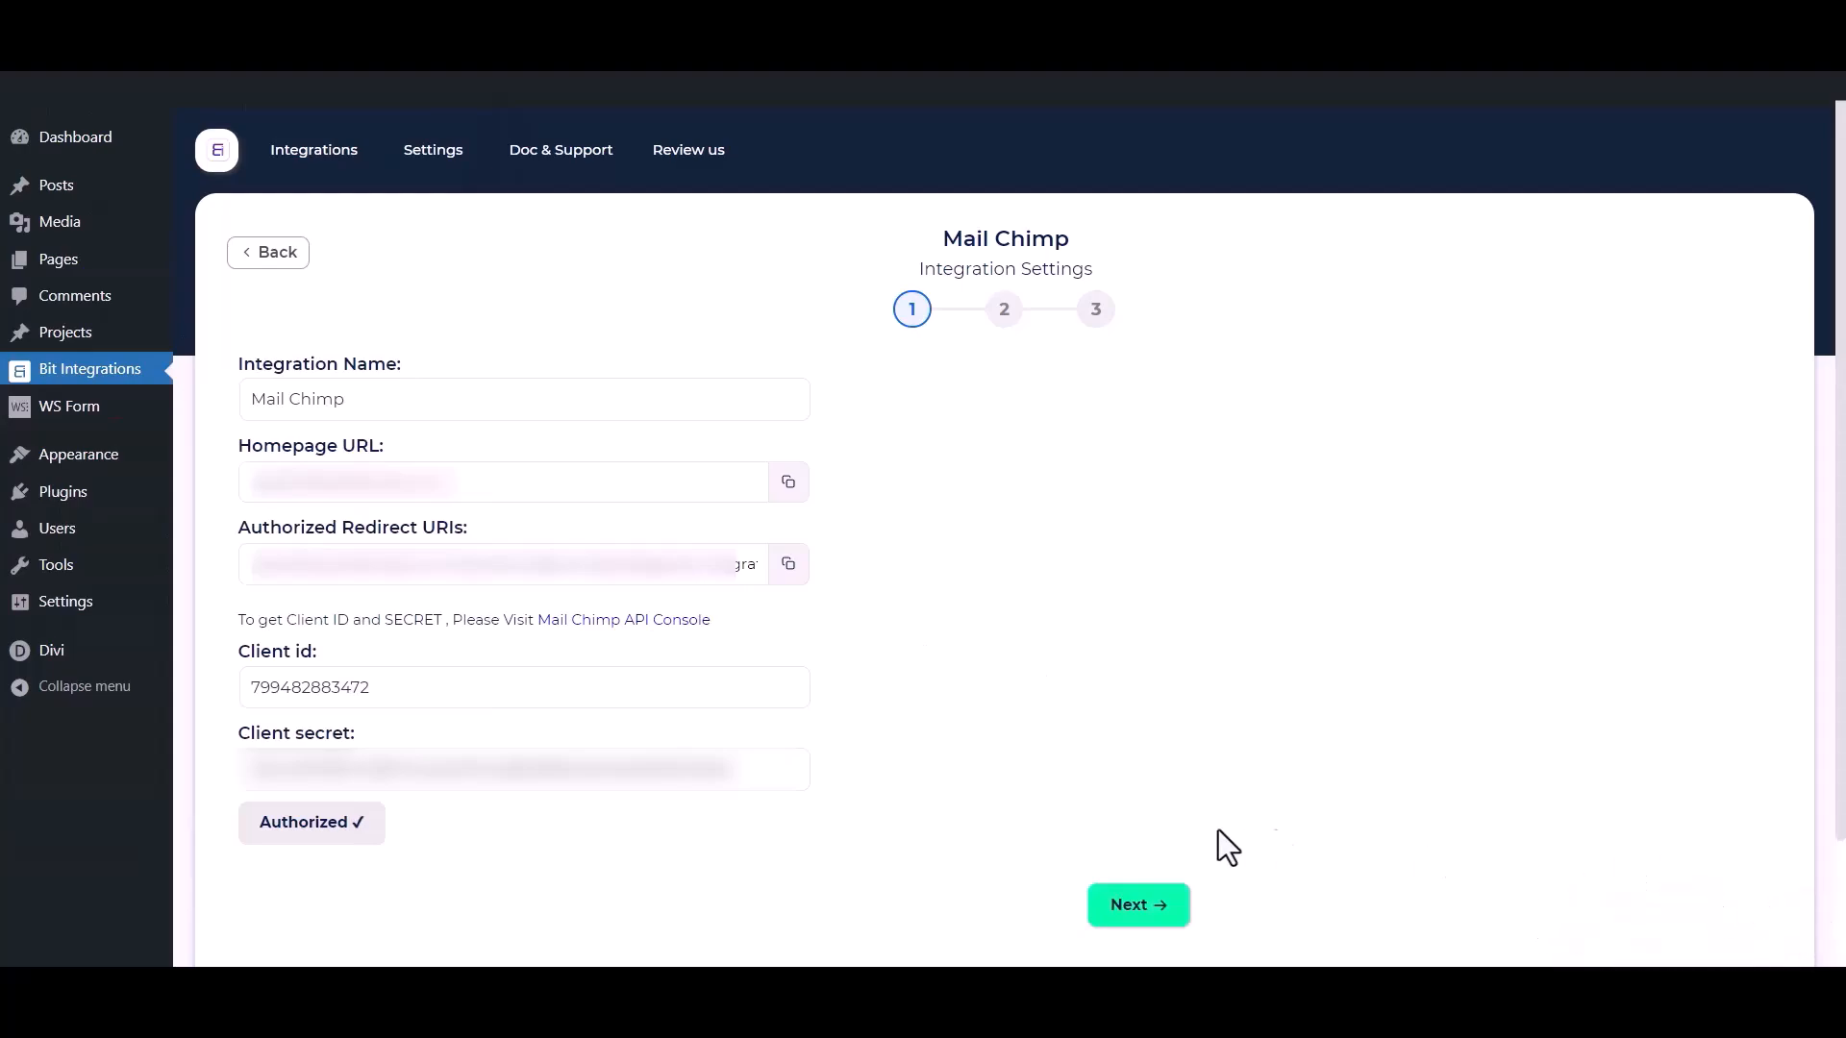
{"action": "left_click", "coordinate": [1155, 908]}
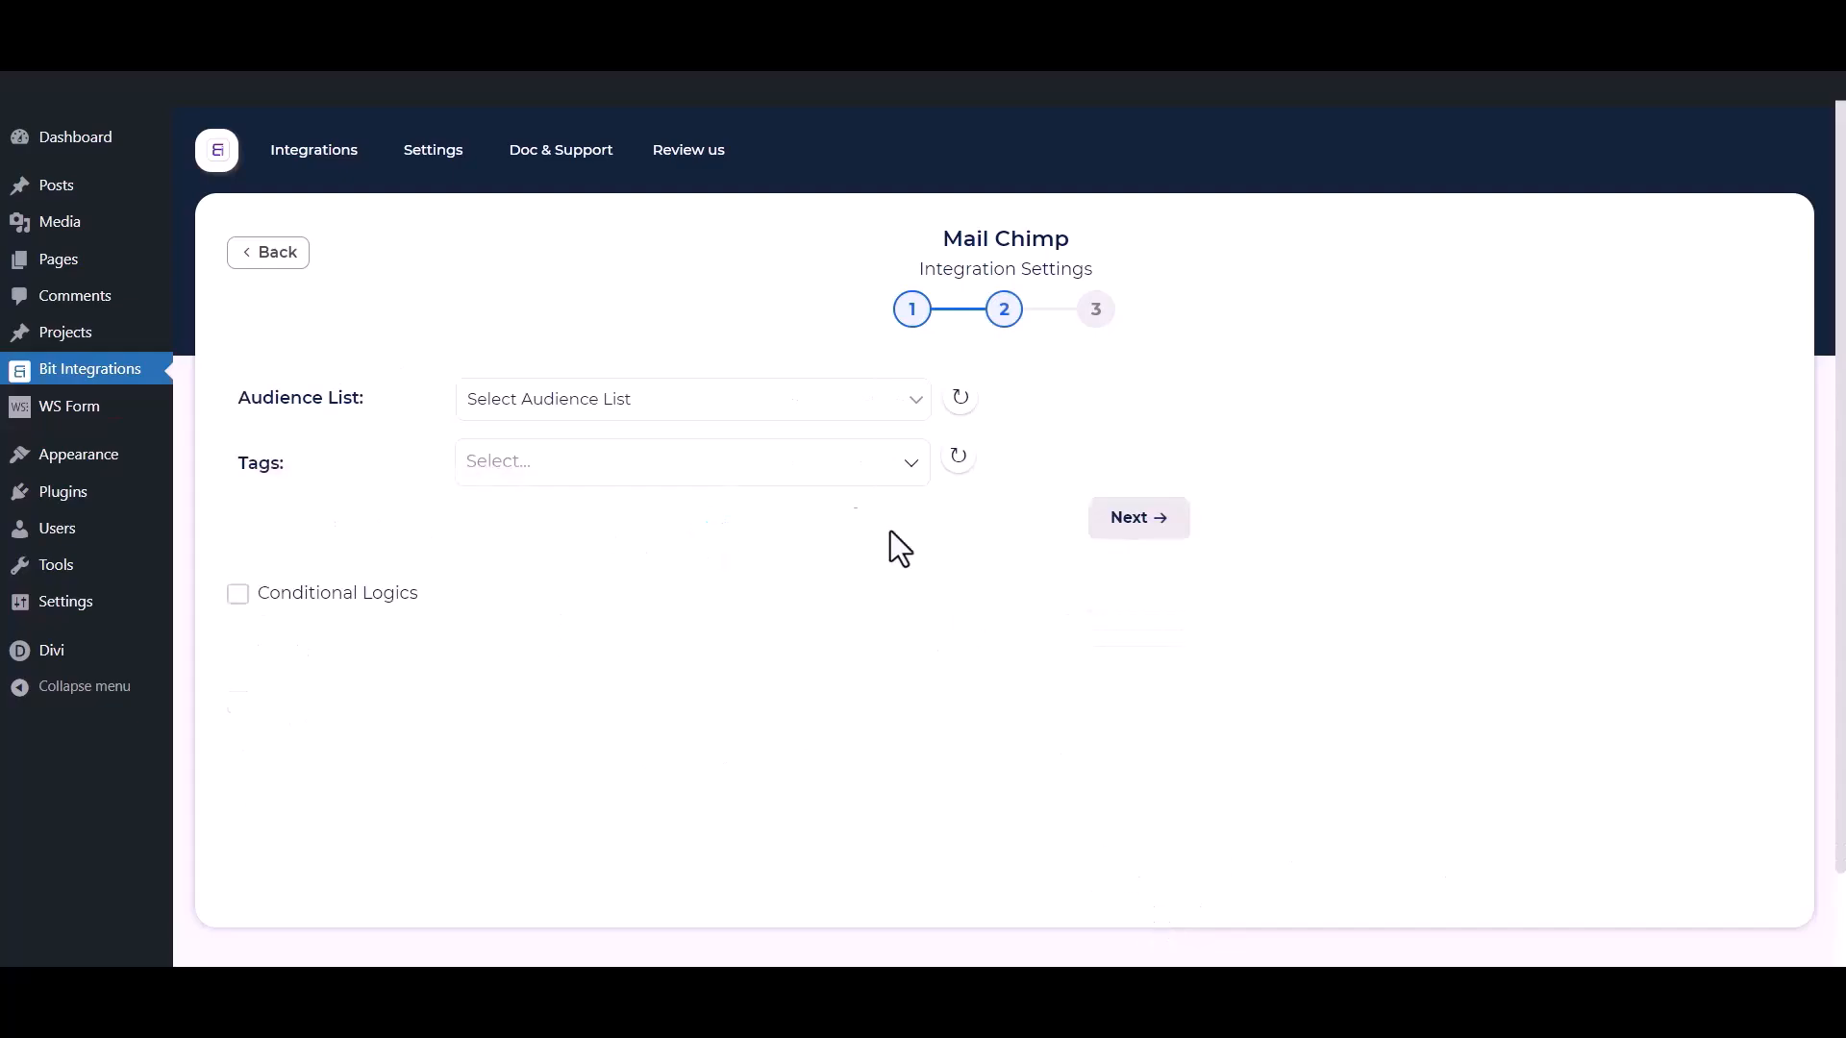
Choose Bit Integrations as the audience list and assign the tags Tag - 1, Tag - 2 and Tag - 3.
{"action": "left_click", "coordinate": [594, 399]}
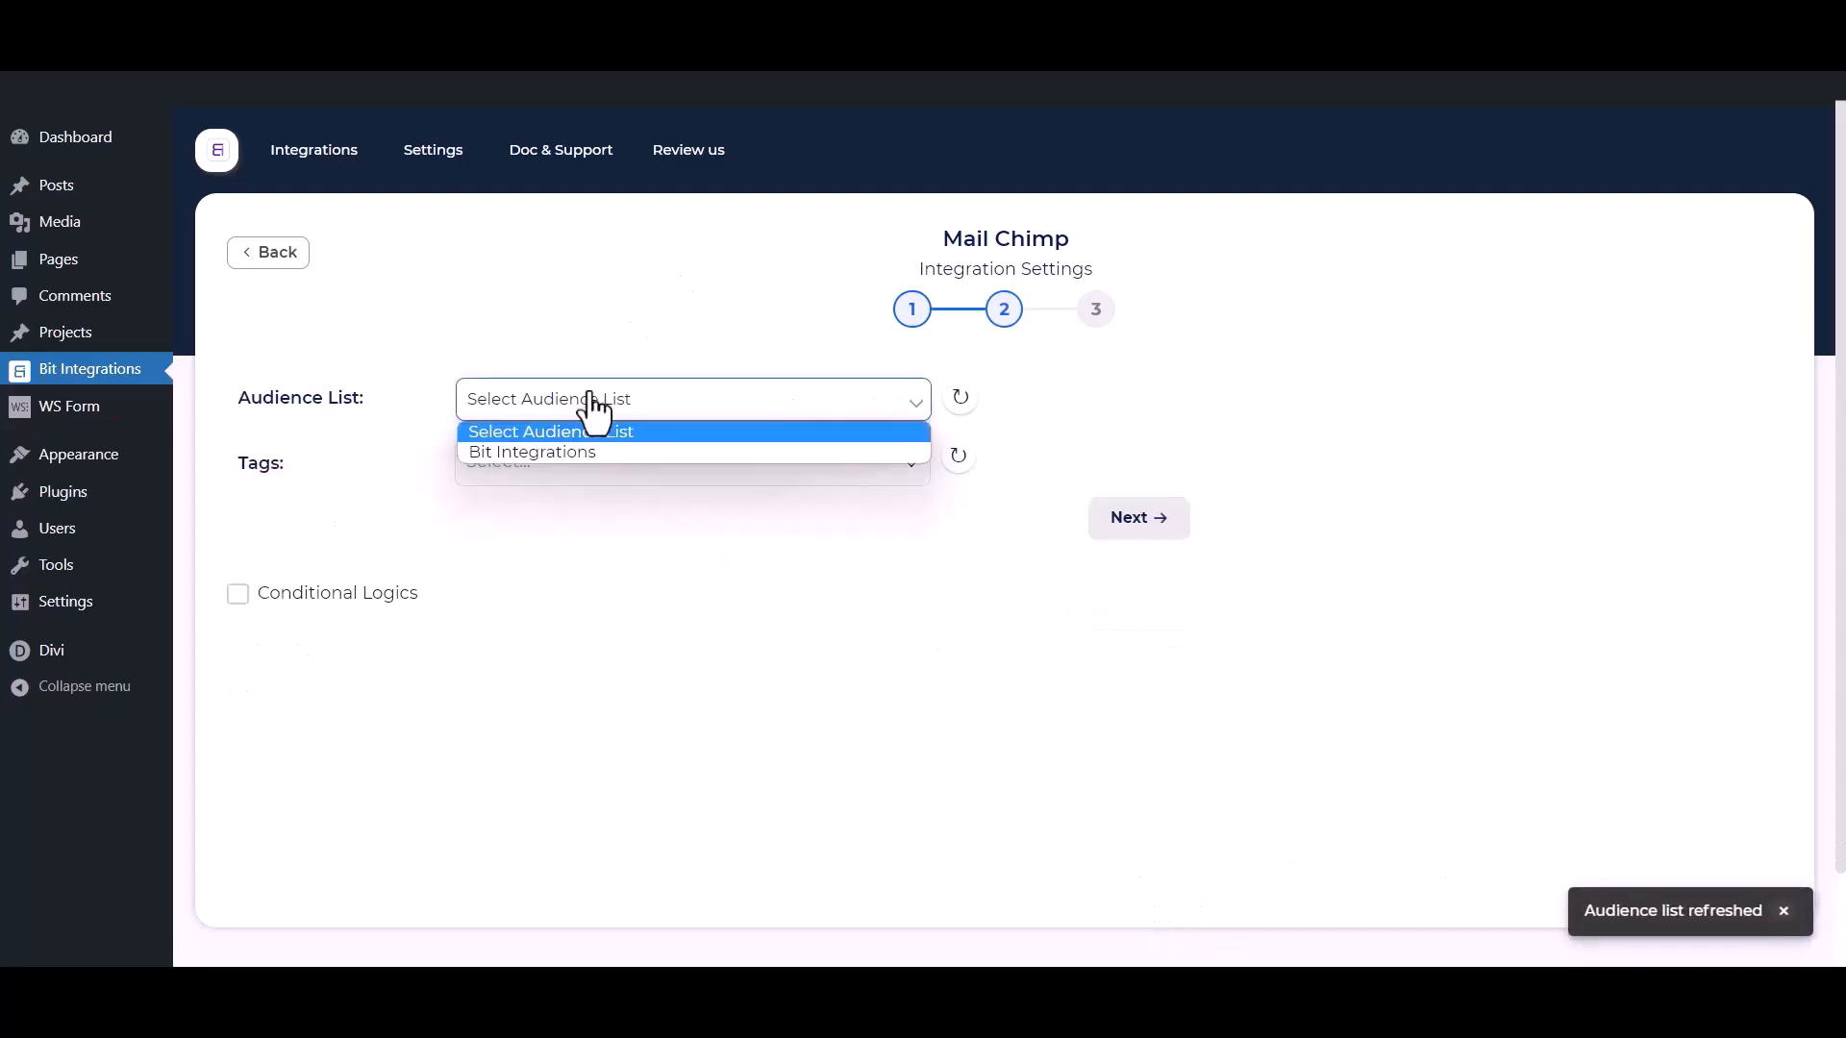
{"action": "left_click", "coordinate": [556, 453]}
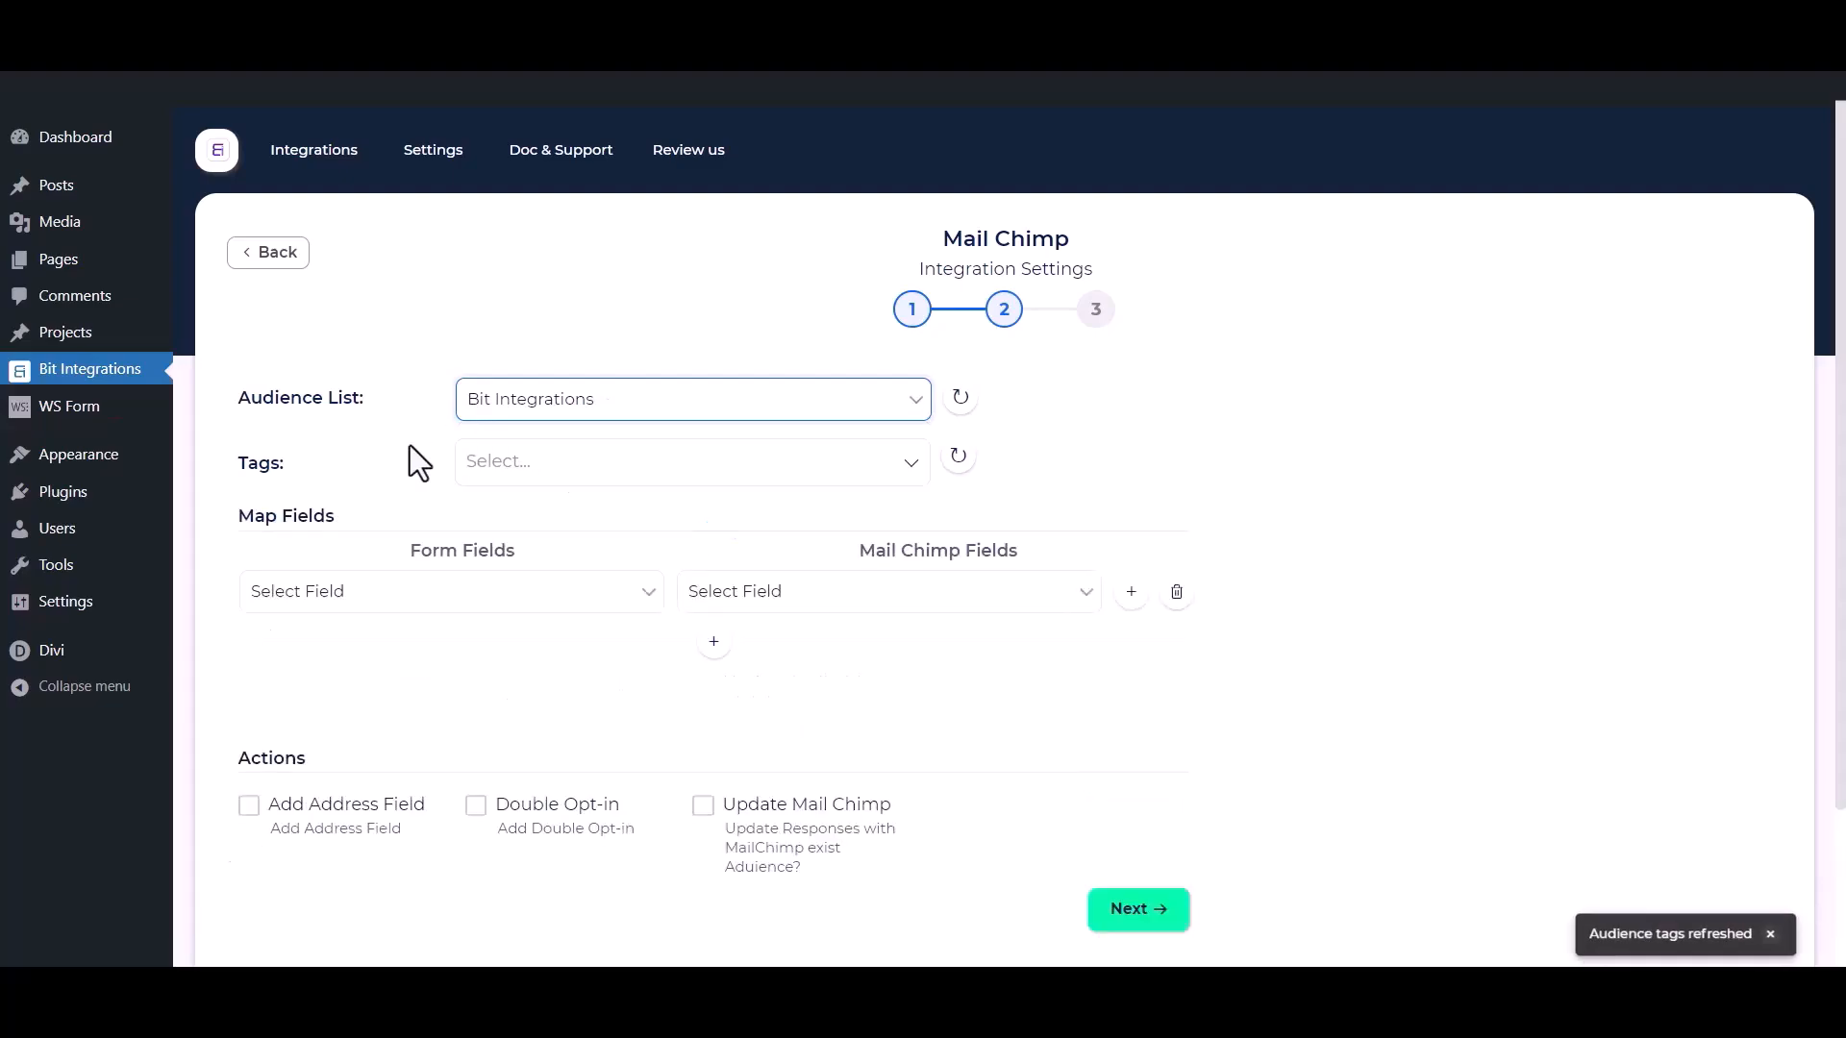
{"action": "left_click", "coordinate": [597, 461]}
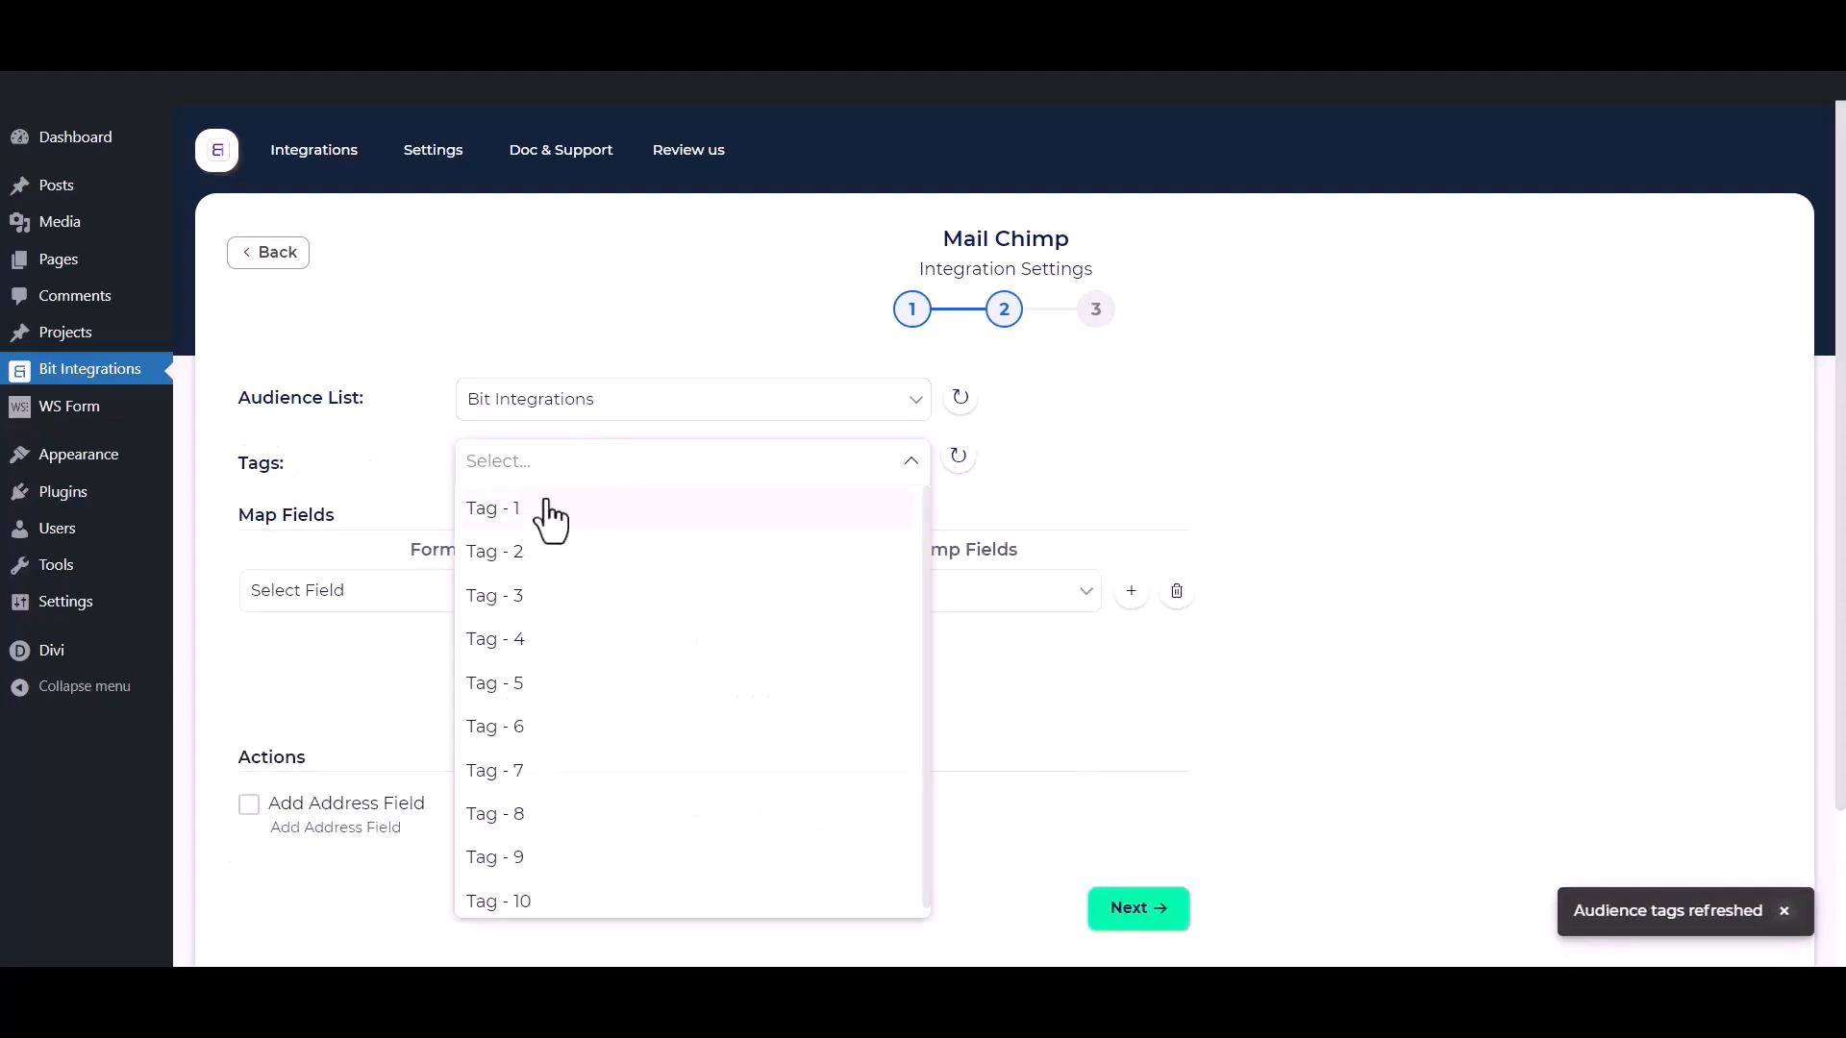
{"action": "left_click", "coordinate": [548, 504]}
{"action": "left_click", "coordinate": [521, 550]}
{"action": "left_click", "coordinate": [520, 598]}
{"action": "left_click", "coordinate": [356, 450]}
Map the form's First Name field to the Mail Chimp First Name field.
{"action": "scroll", "coordinate": [360, 458], "scroll_direction": "down", "scroll_amount": 1}
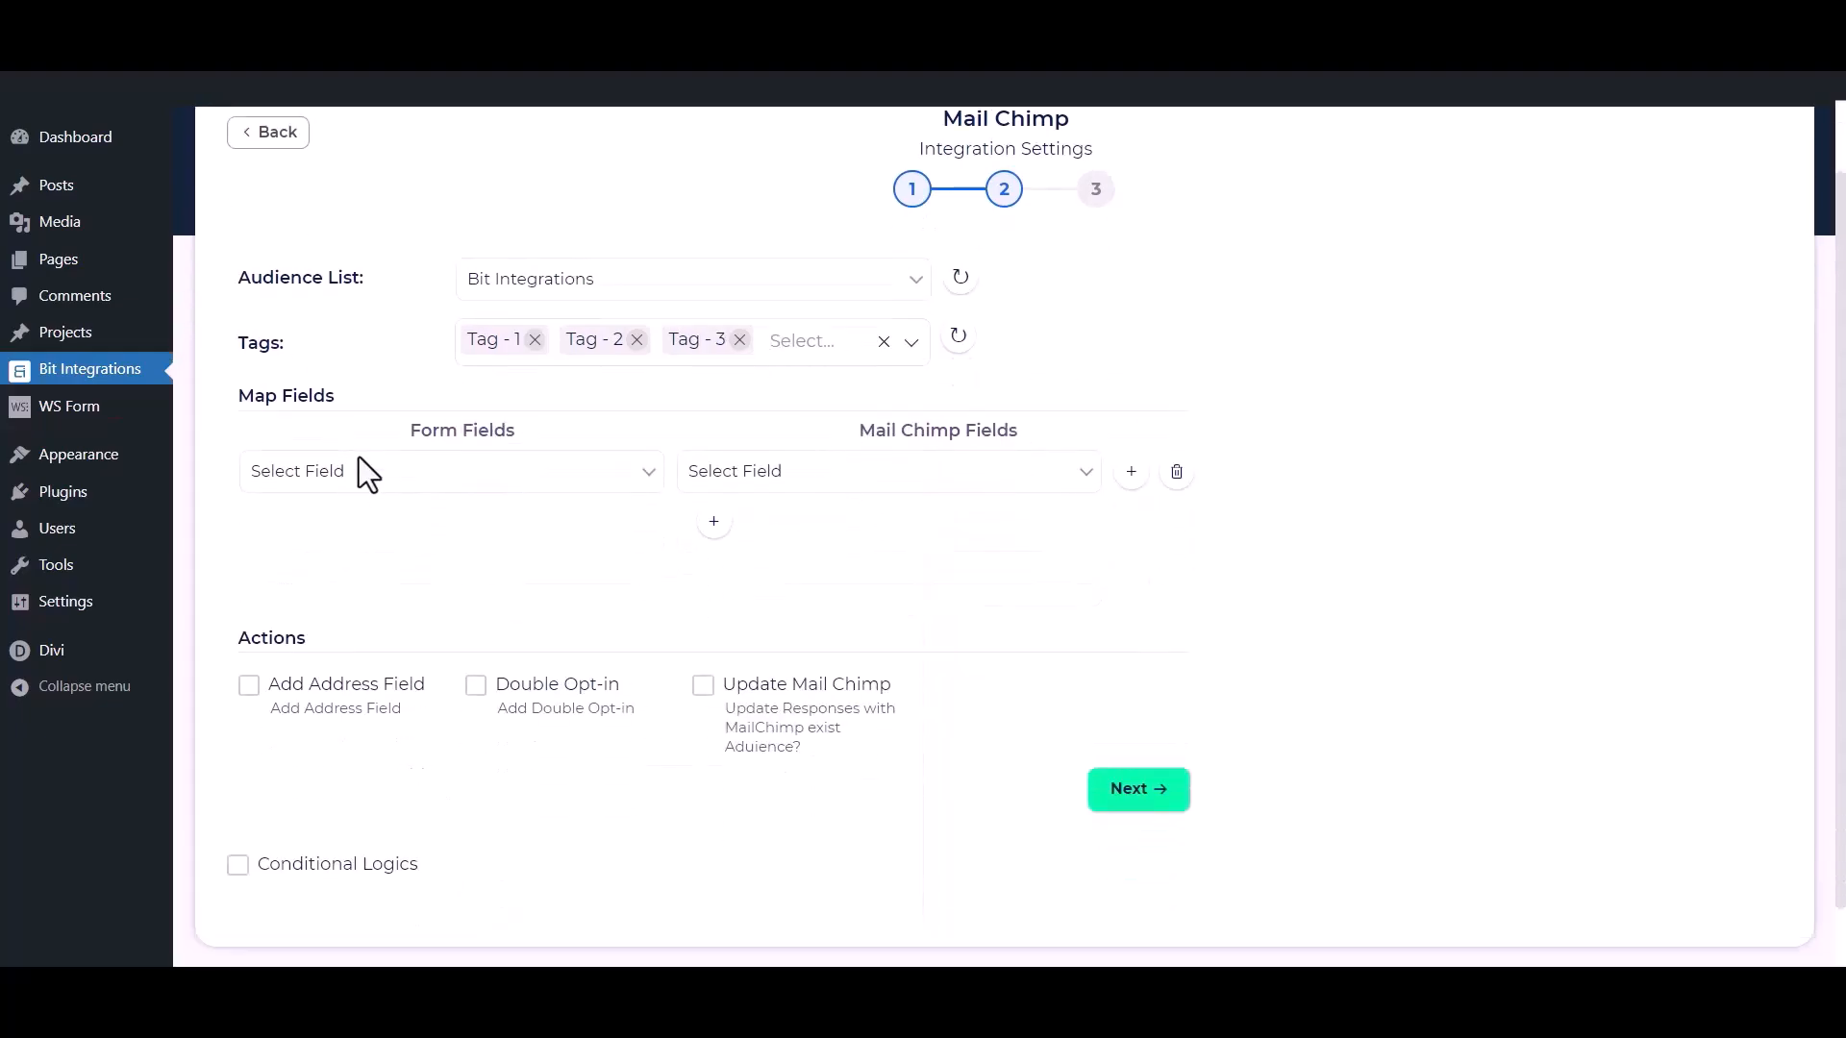
{"action": "left_click", "coordinate": [415, 486]}
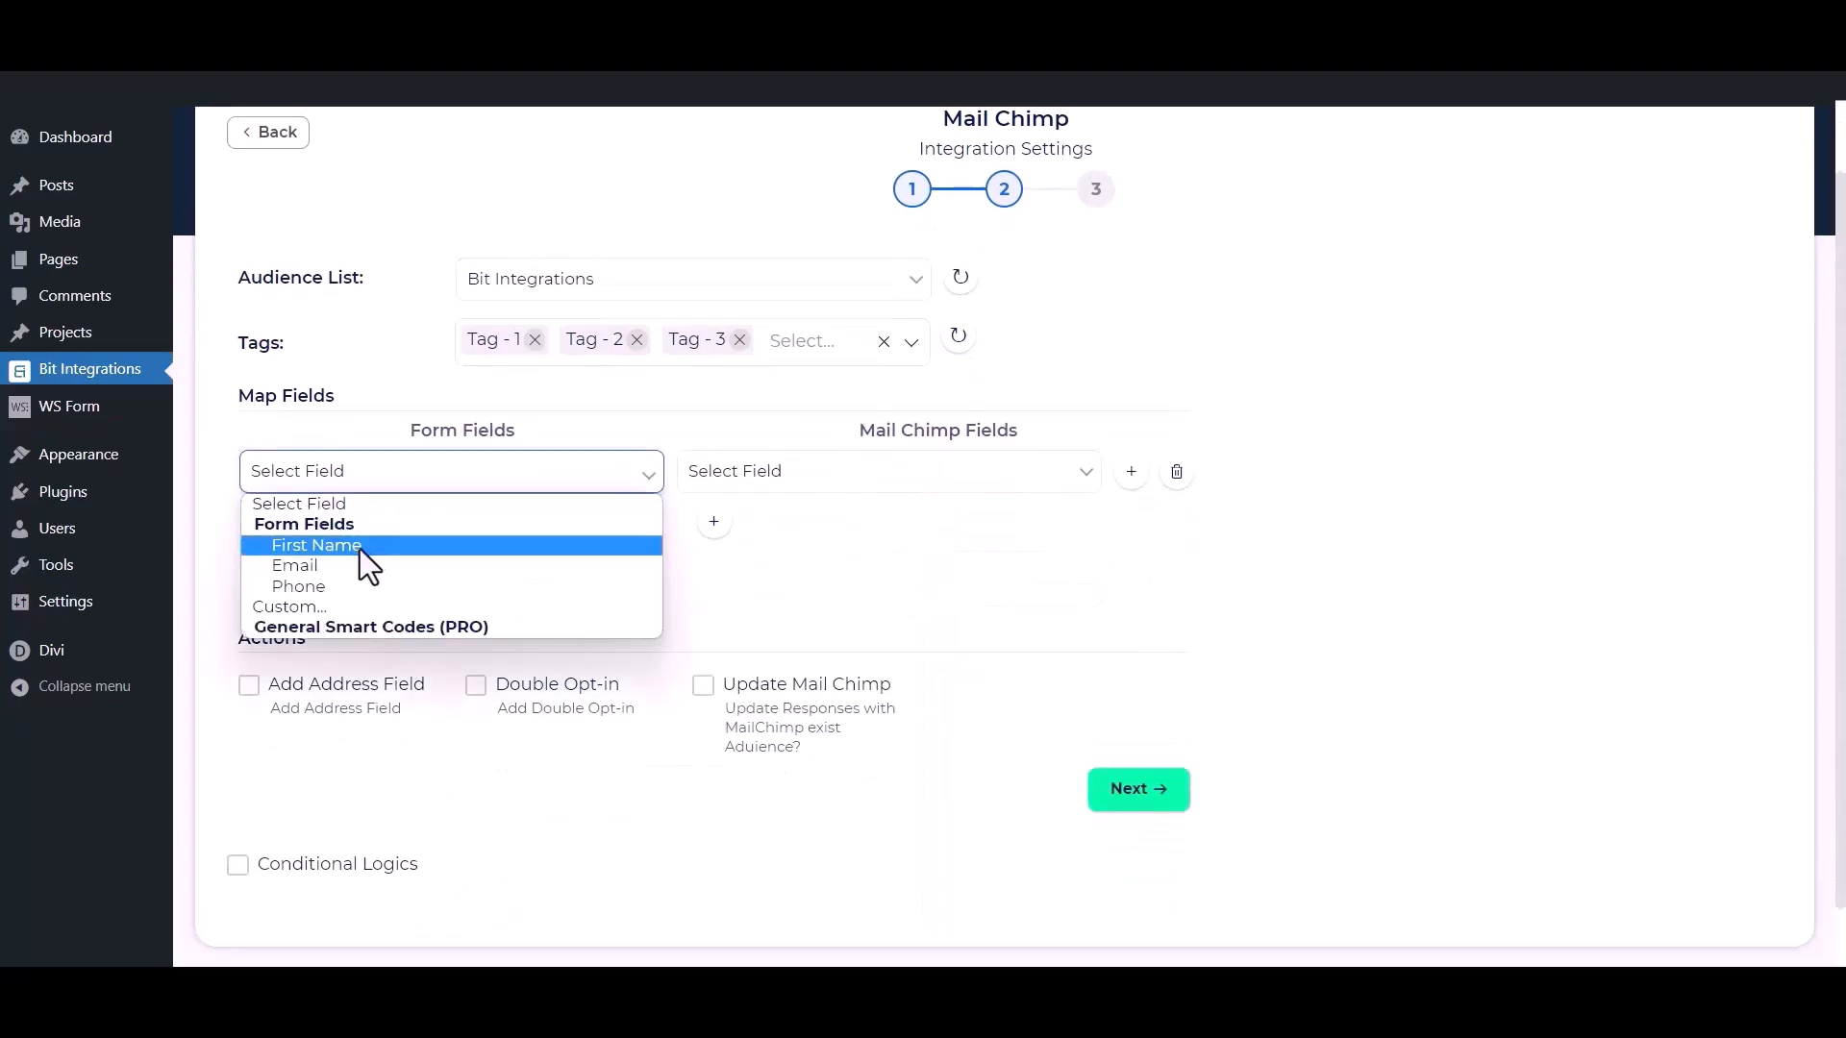
{"action": "left_click", "coordinate": [360, 546]}
{"action": "left_click", "coordinate": [734, 481]}
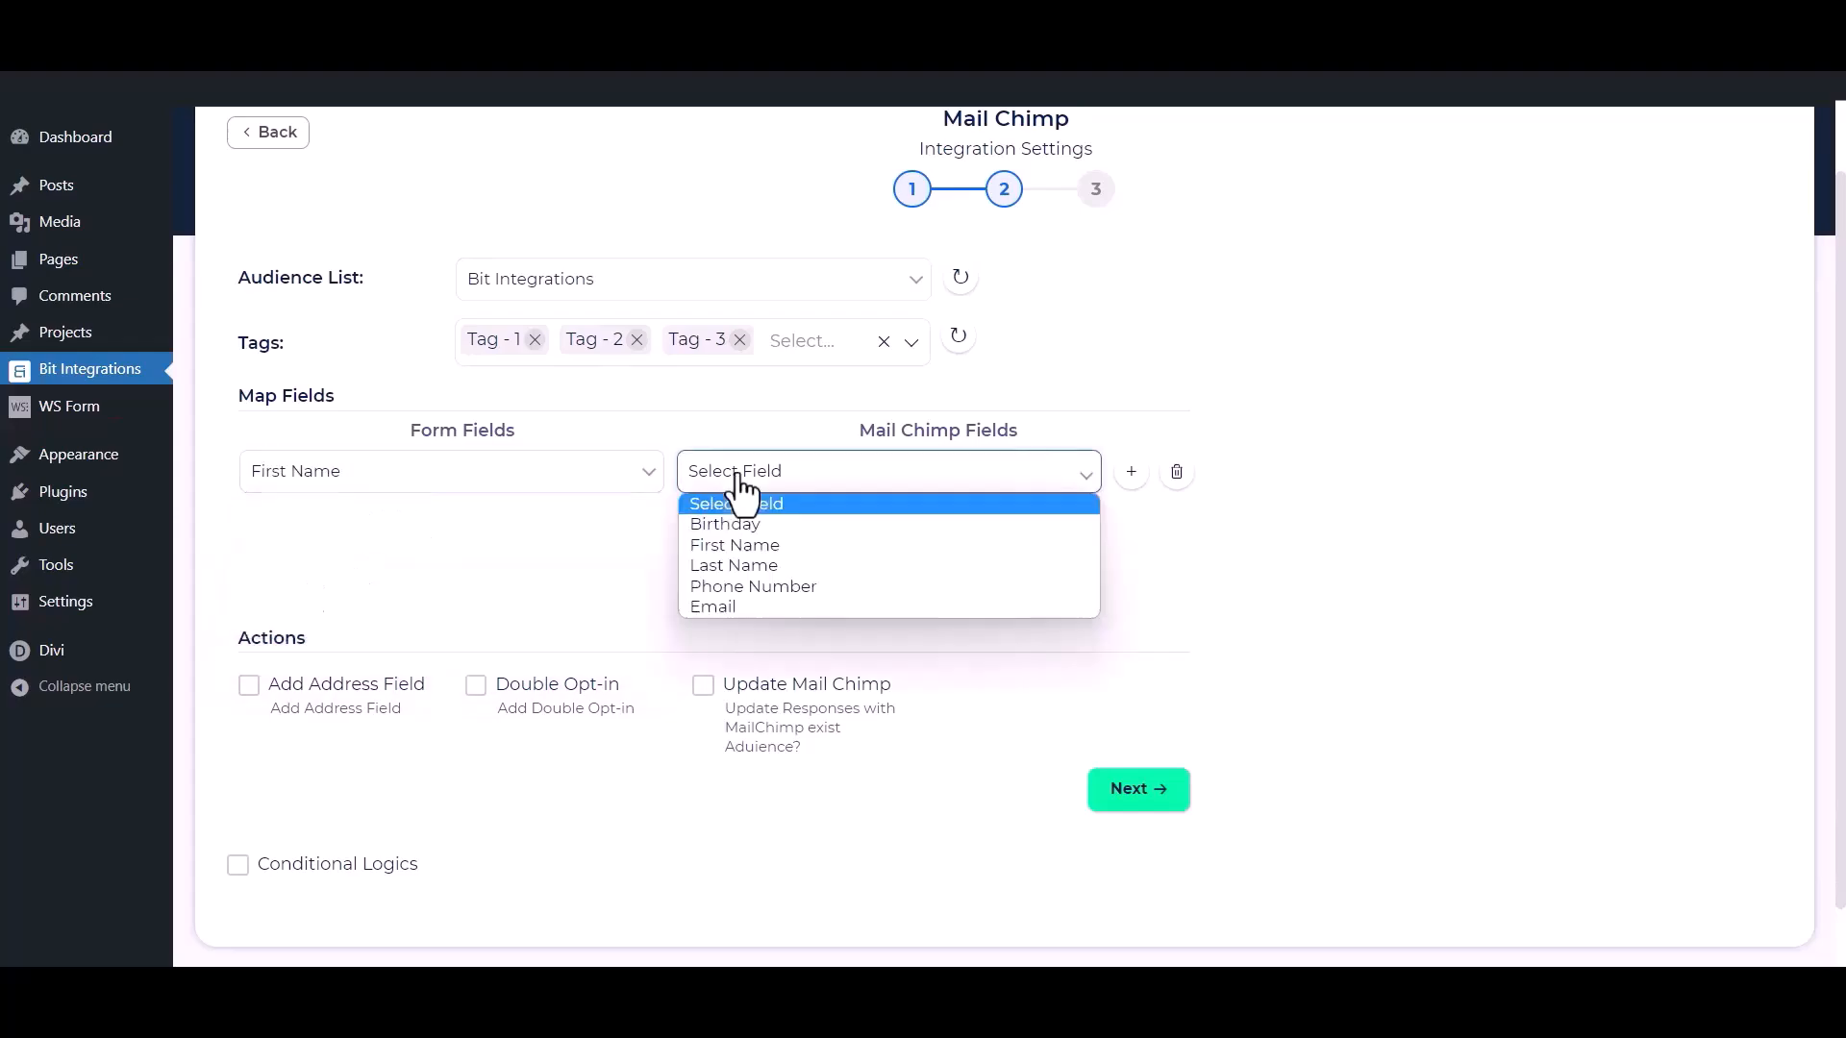
{"action": "left_click", "coordinate": [758, 546]}
Add a second field mapping that links the form's Email field to the Mail Chimp Email field.
{"action": "left_click", "coordinate": [714, 521]}
{"action": "left_click", "coordinate": [563, 525]}
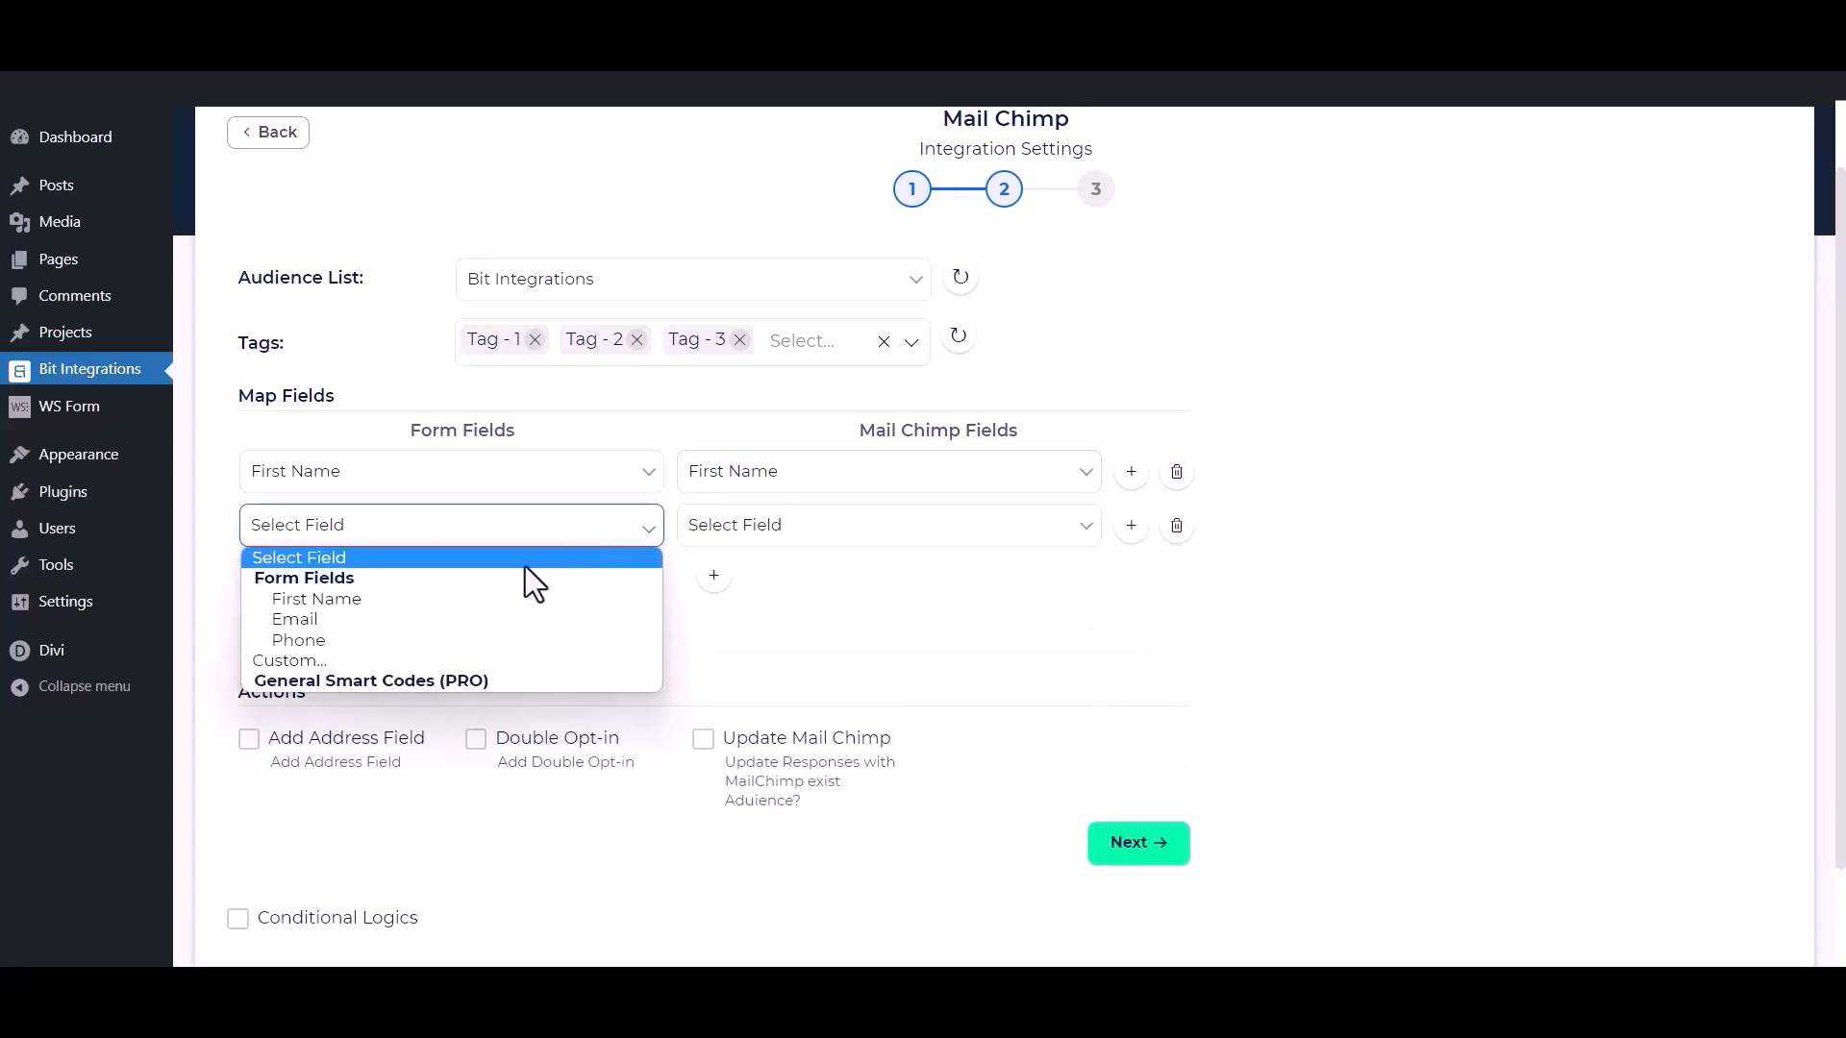
{"action": "left_click", "coordinate": [424, 617]}
{"action": "left_click", "coordinate": [822, 557]}
{"action": "left_click", "coordinate": [716, 660]}
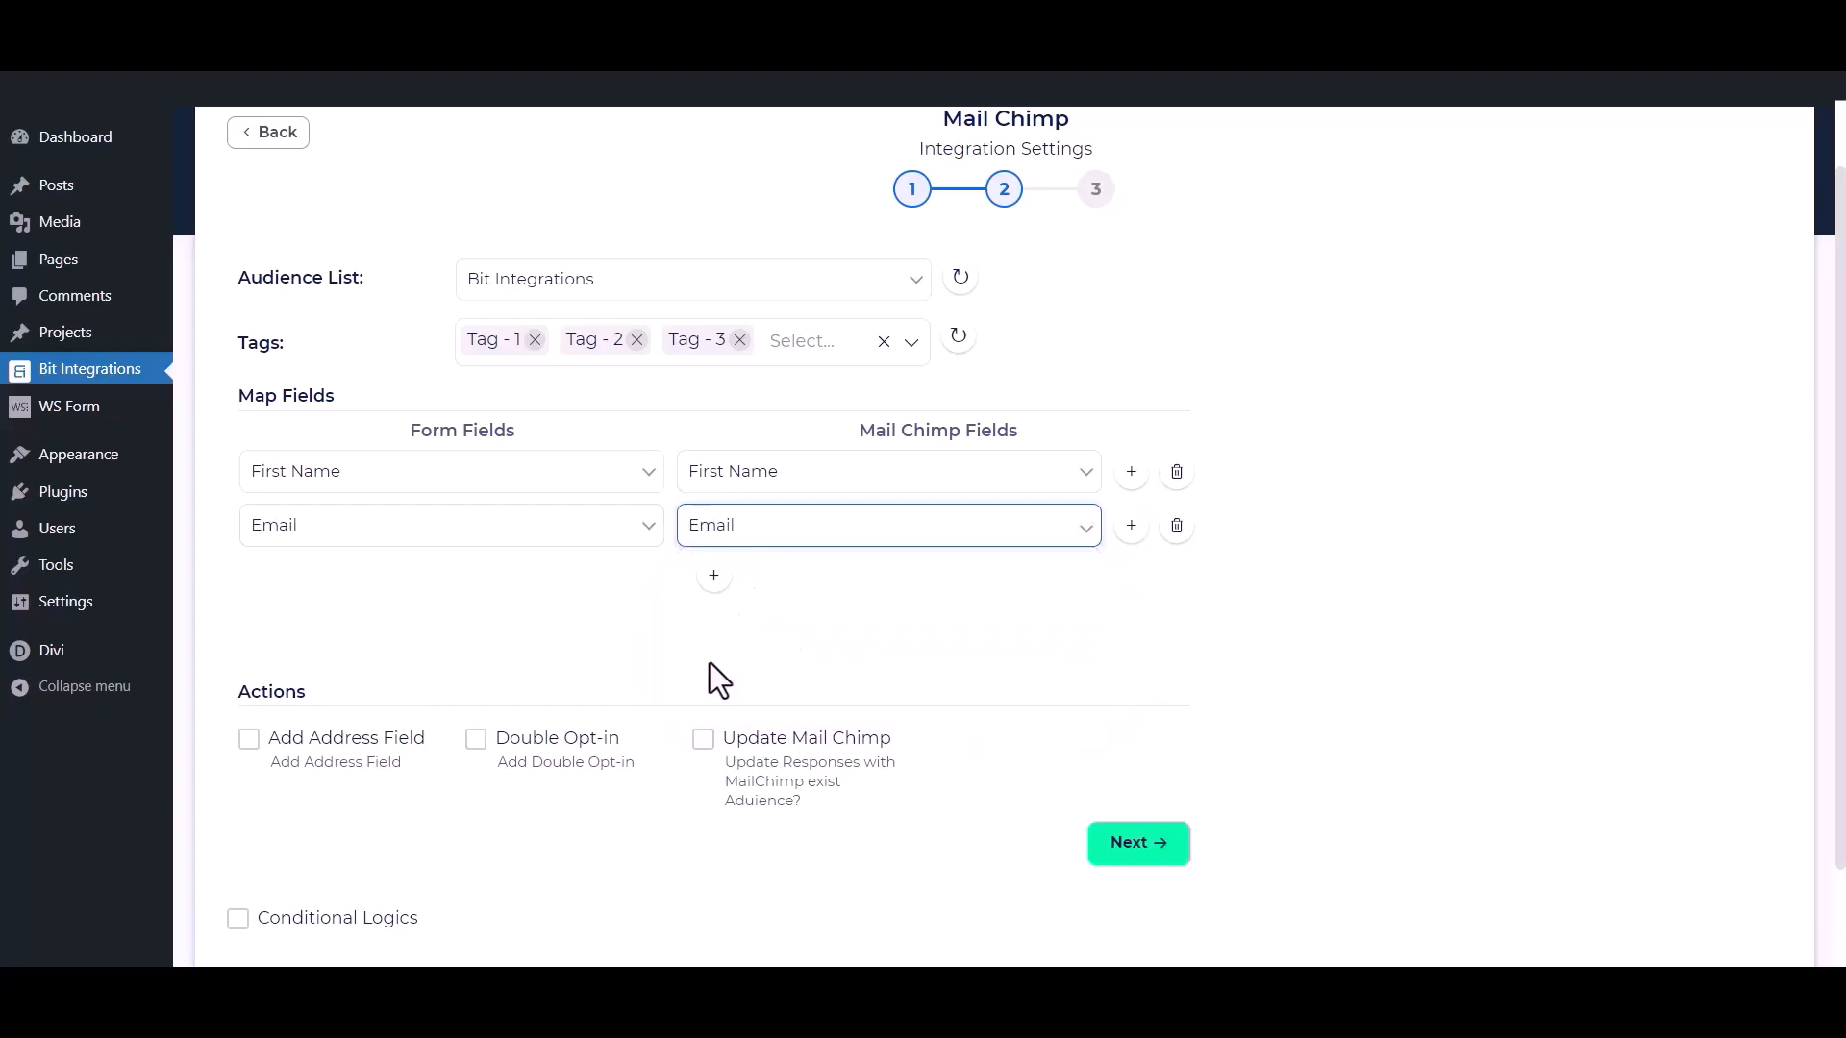
Add a third field mapping that links the form's Phone field to the Mail Chimp Phone Number field.
{"action": "left_click", "coordinate": [713, 575]}
{"action": "left_click", "coordinate": [649, 583]}
{"action": "left_click", "coordinate": [453, 692]}
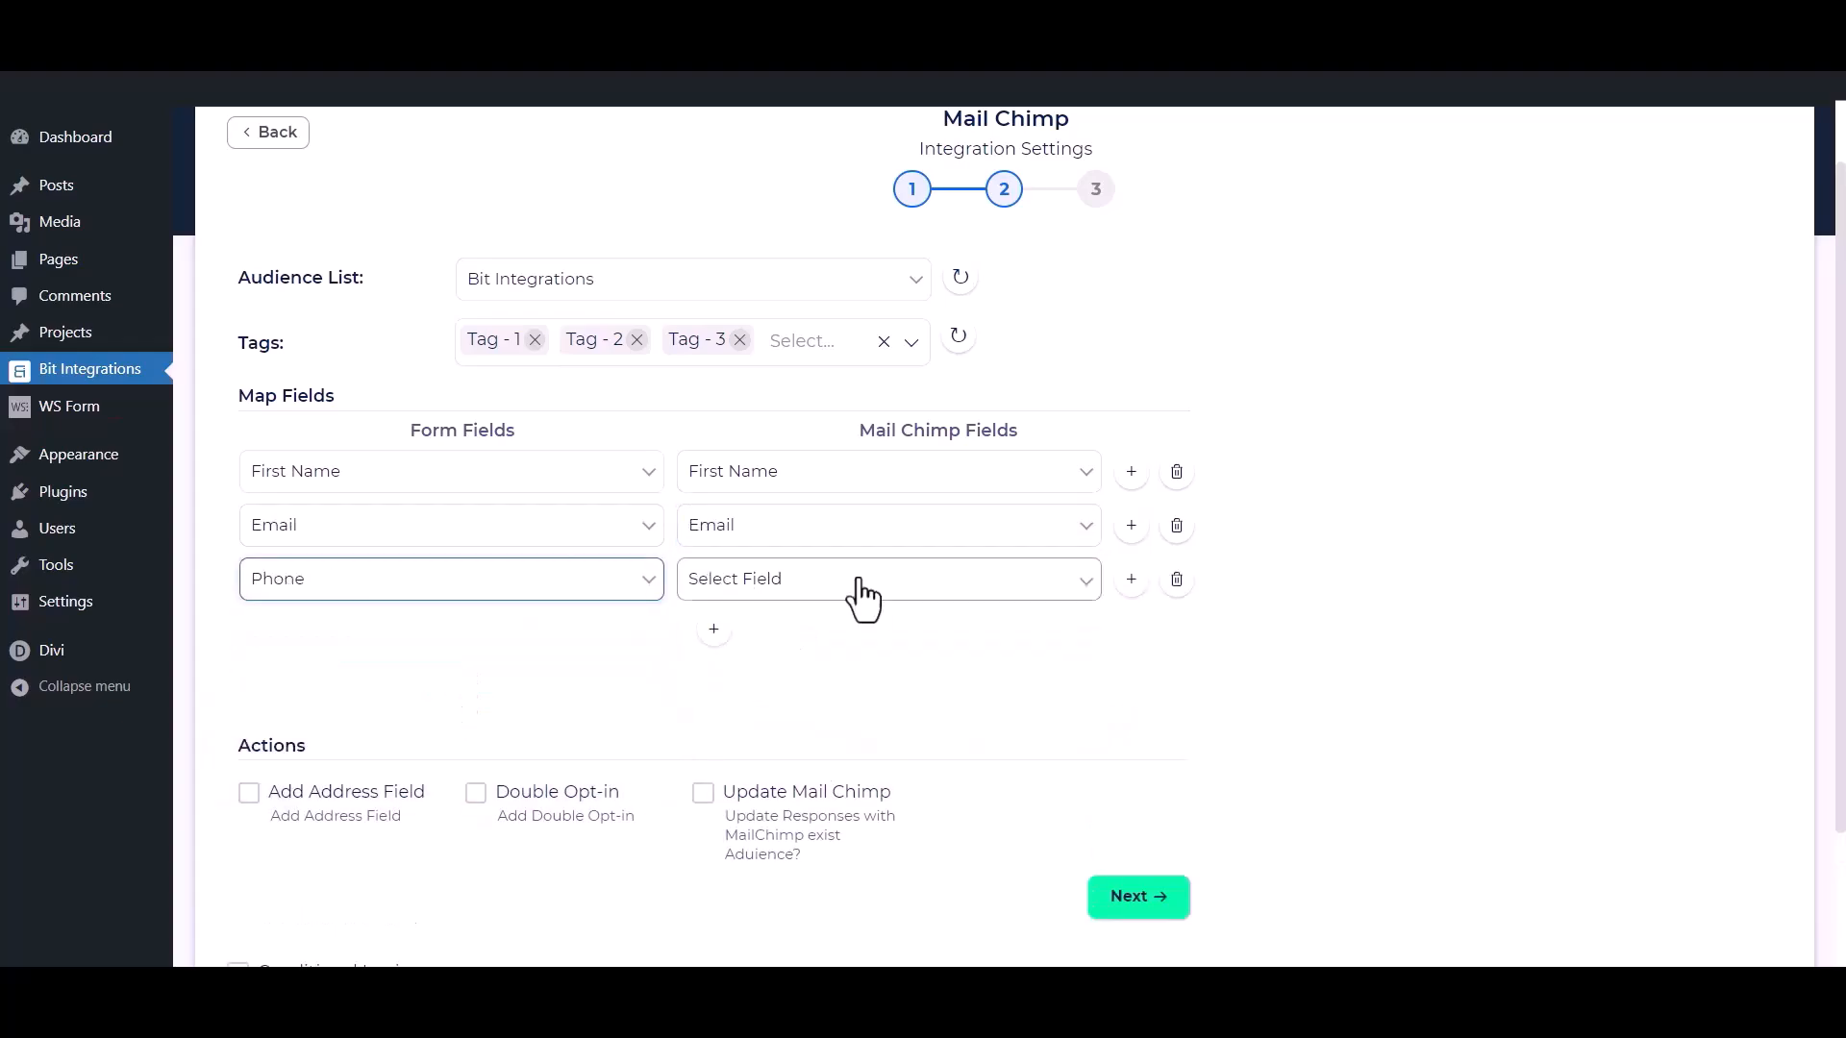
{"action": "left_click", "coordinate": [851, 588]}
{"action": "left_click", "coordinate": [713, 695]}
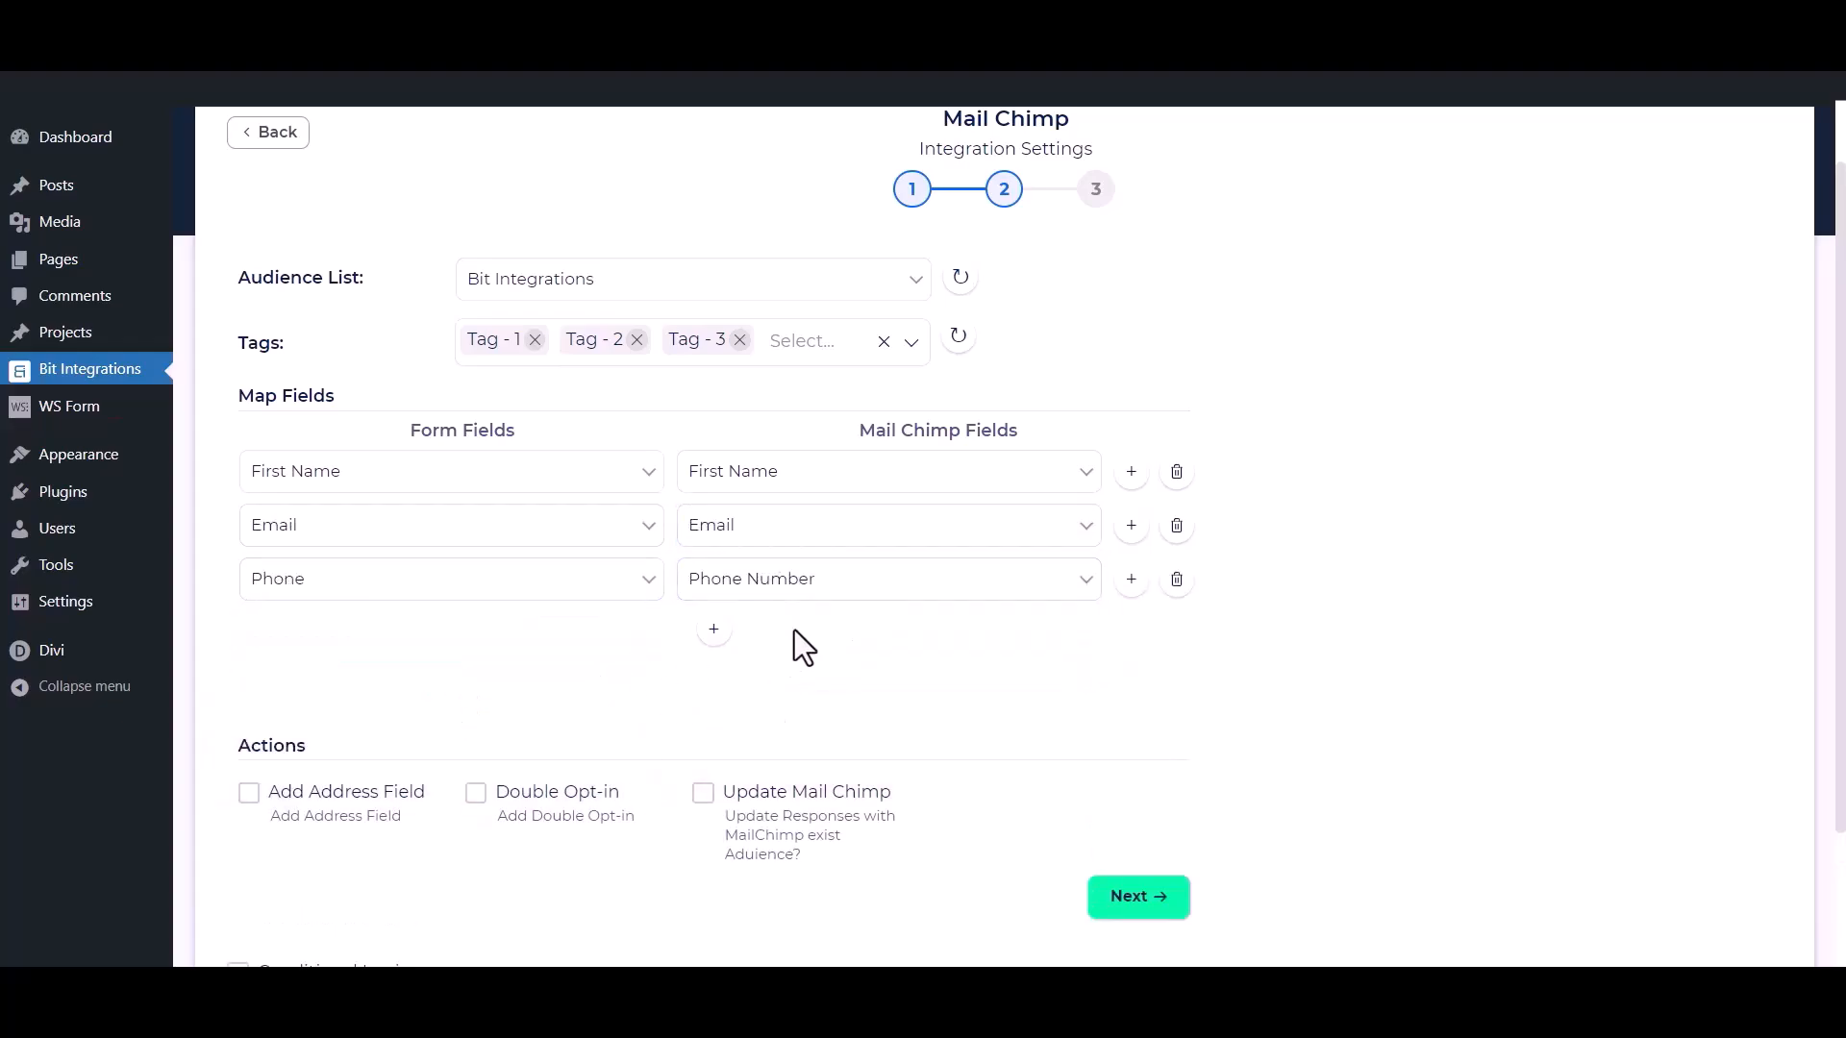
Try the Add Address Field, Double Opt-in and Update Mail Chimp actions one at a time, switching each off again.
{"action": "scroll", "coordinate": [783, 637], "scroll_direction": "down", "scroll_amount": 2}
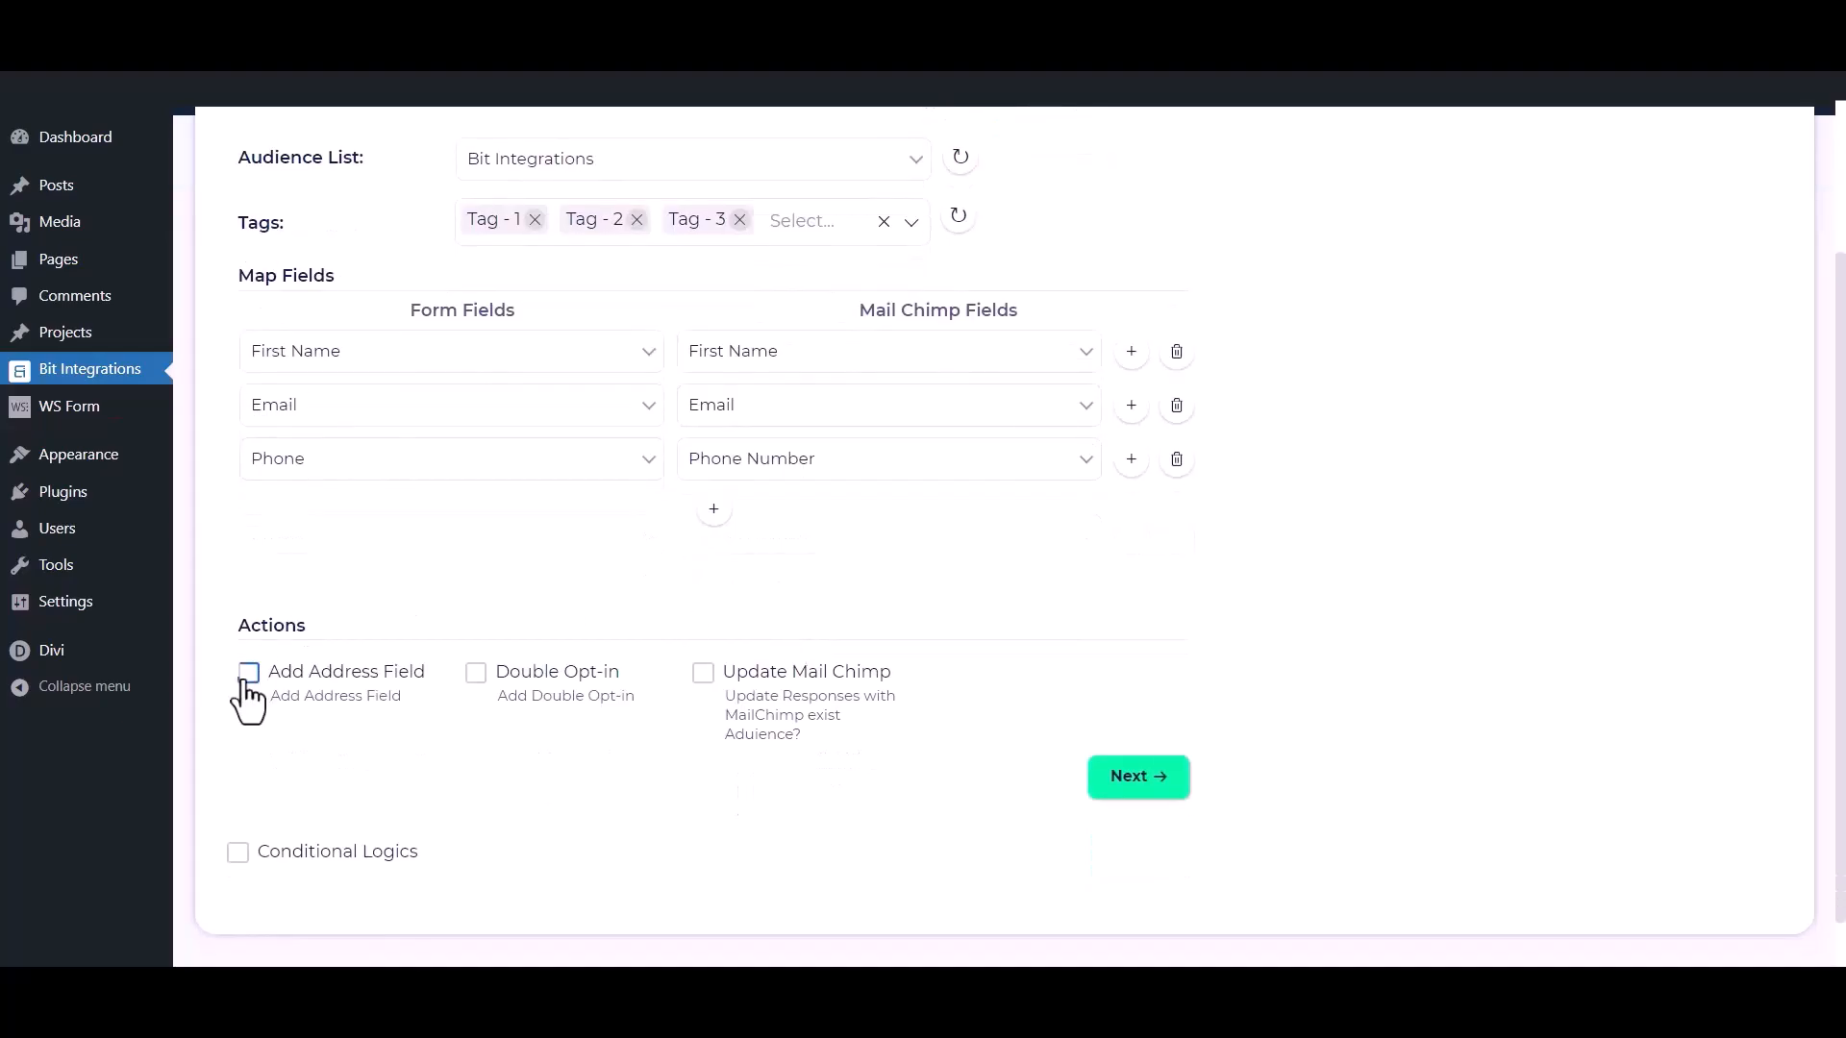
{"action": "left_click", "coordinate": [248, 673]}
{"action": "scroll", "coordinate": [247, 697], "scroll_direction": "down", "scroll_amount": 2}
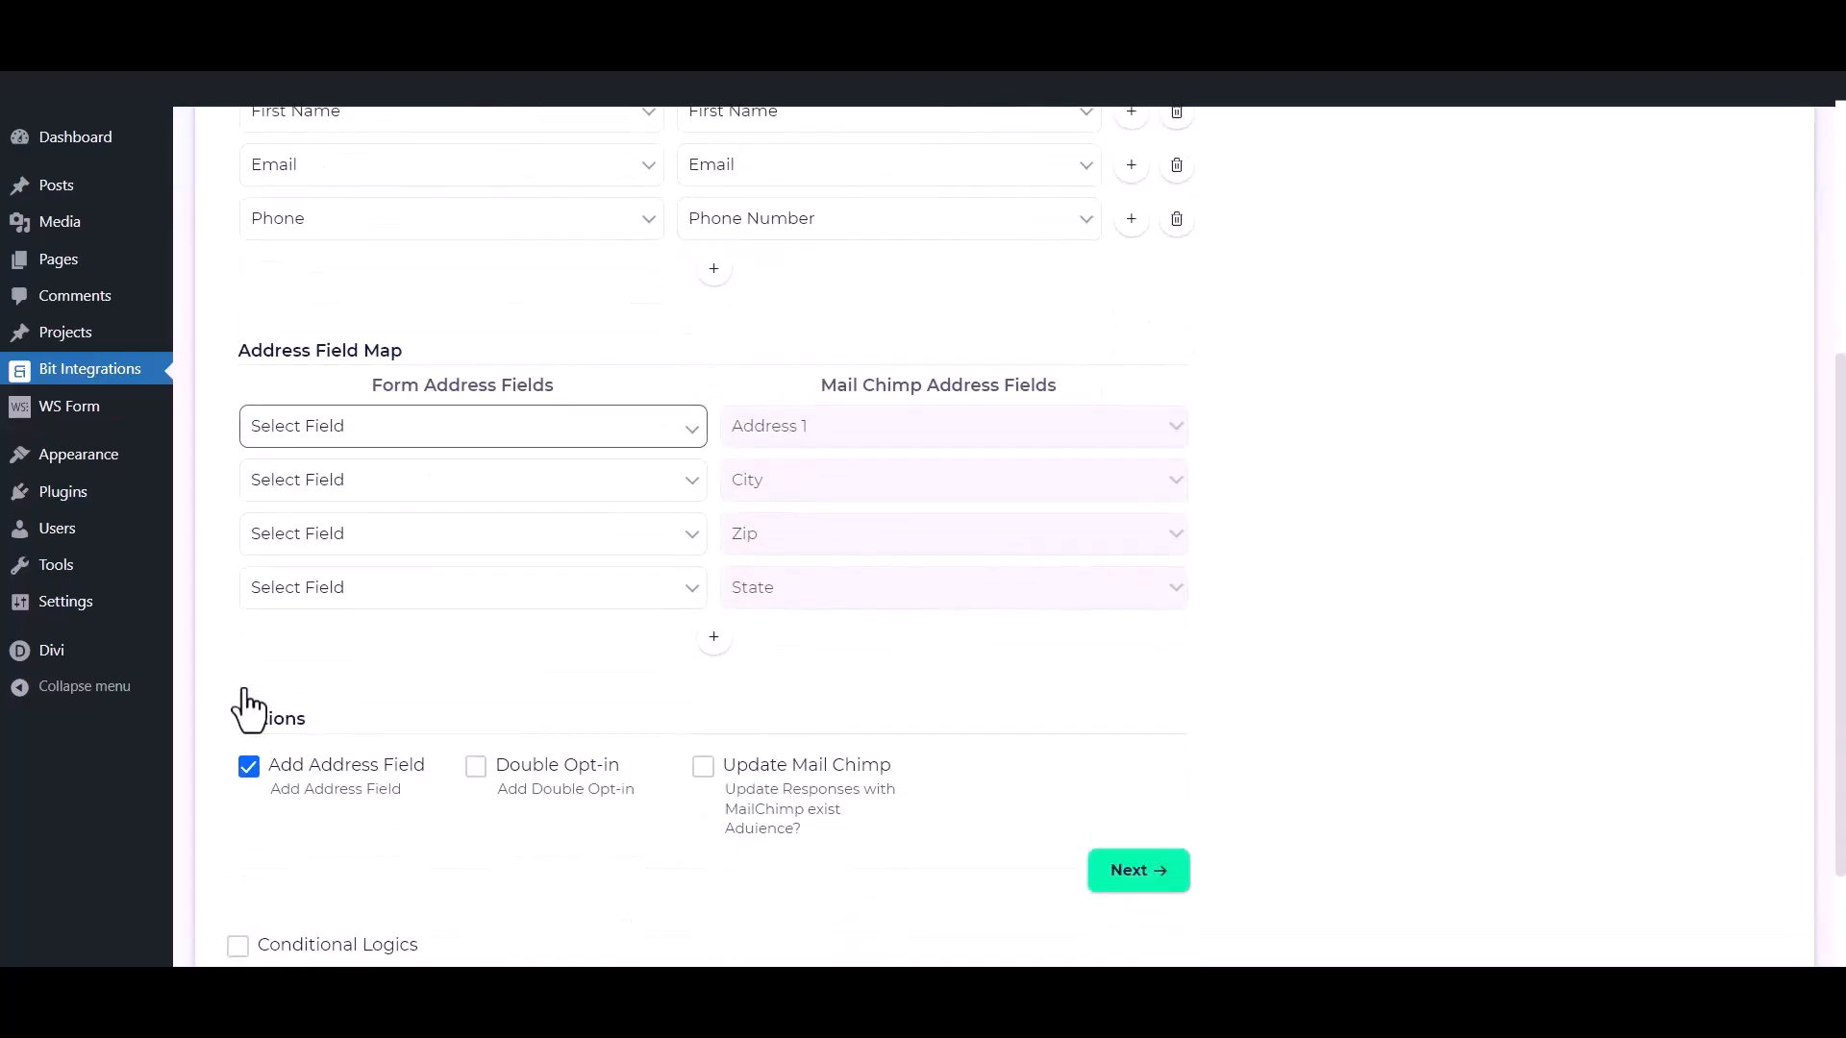
{"action": "left_click", "coordinate": [247, 762]}
{"action": "left_click", "coordinate": [476, 615]}
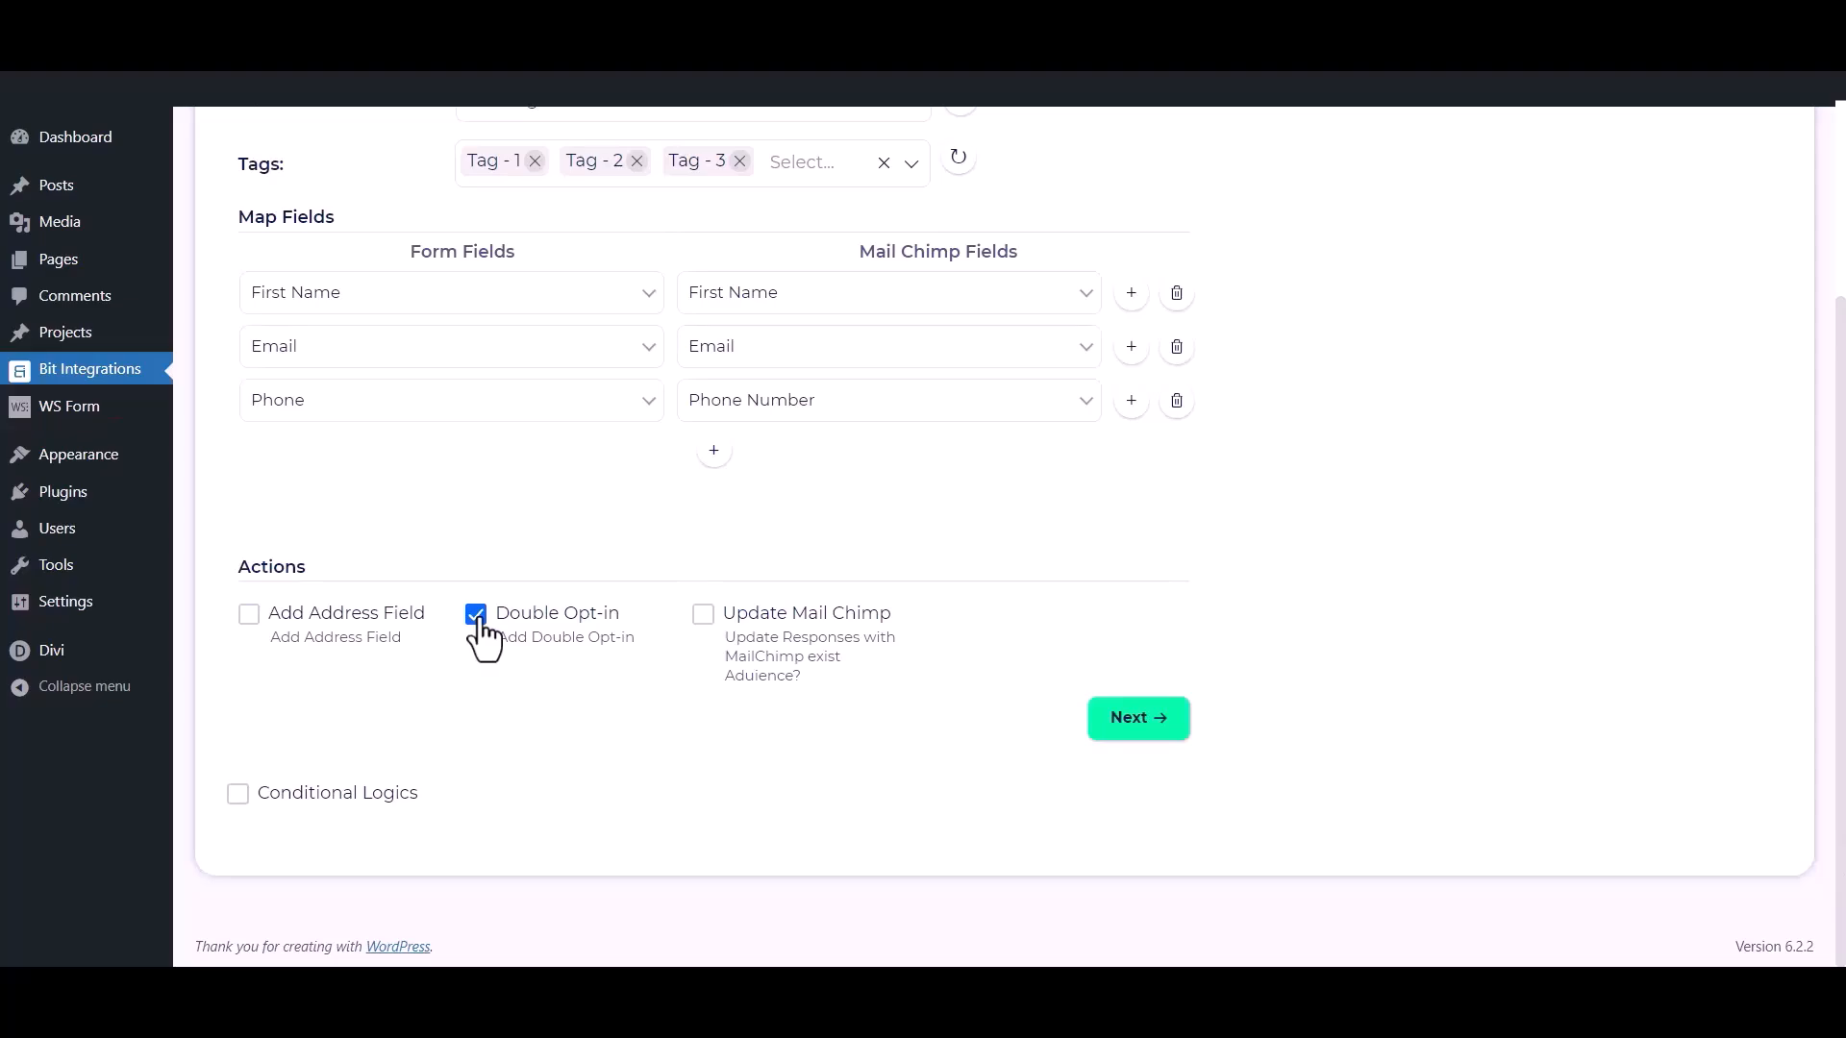
{"action": "left_click", "coordinate": [702, 618]}
{"action": "left_click", "coordinate": [703, 621]}
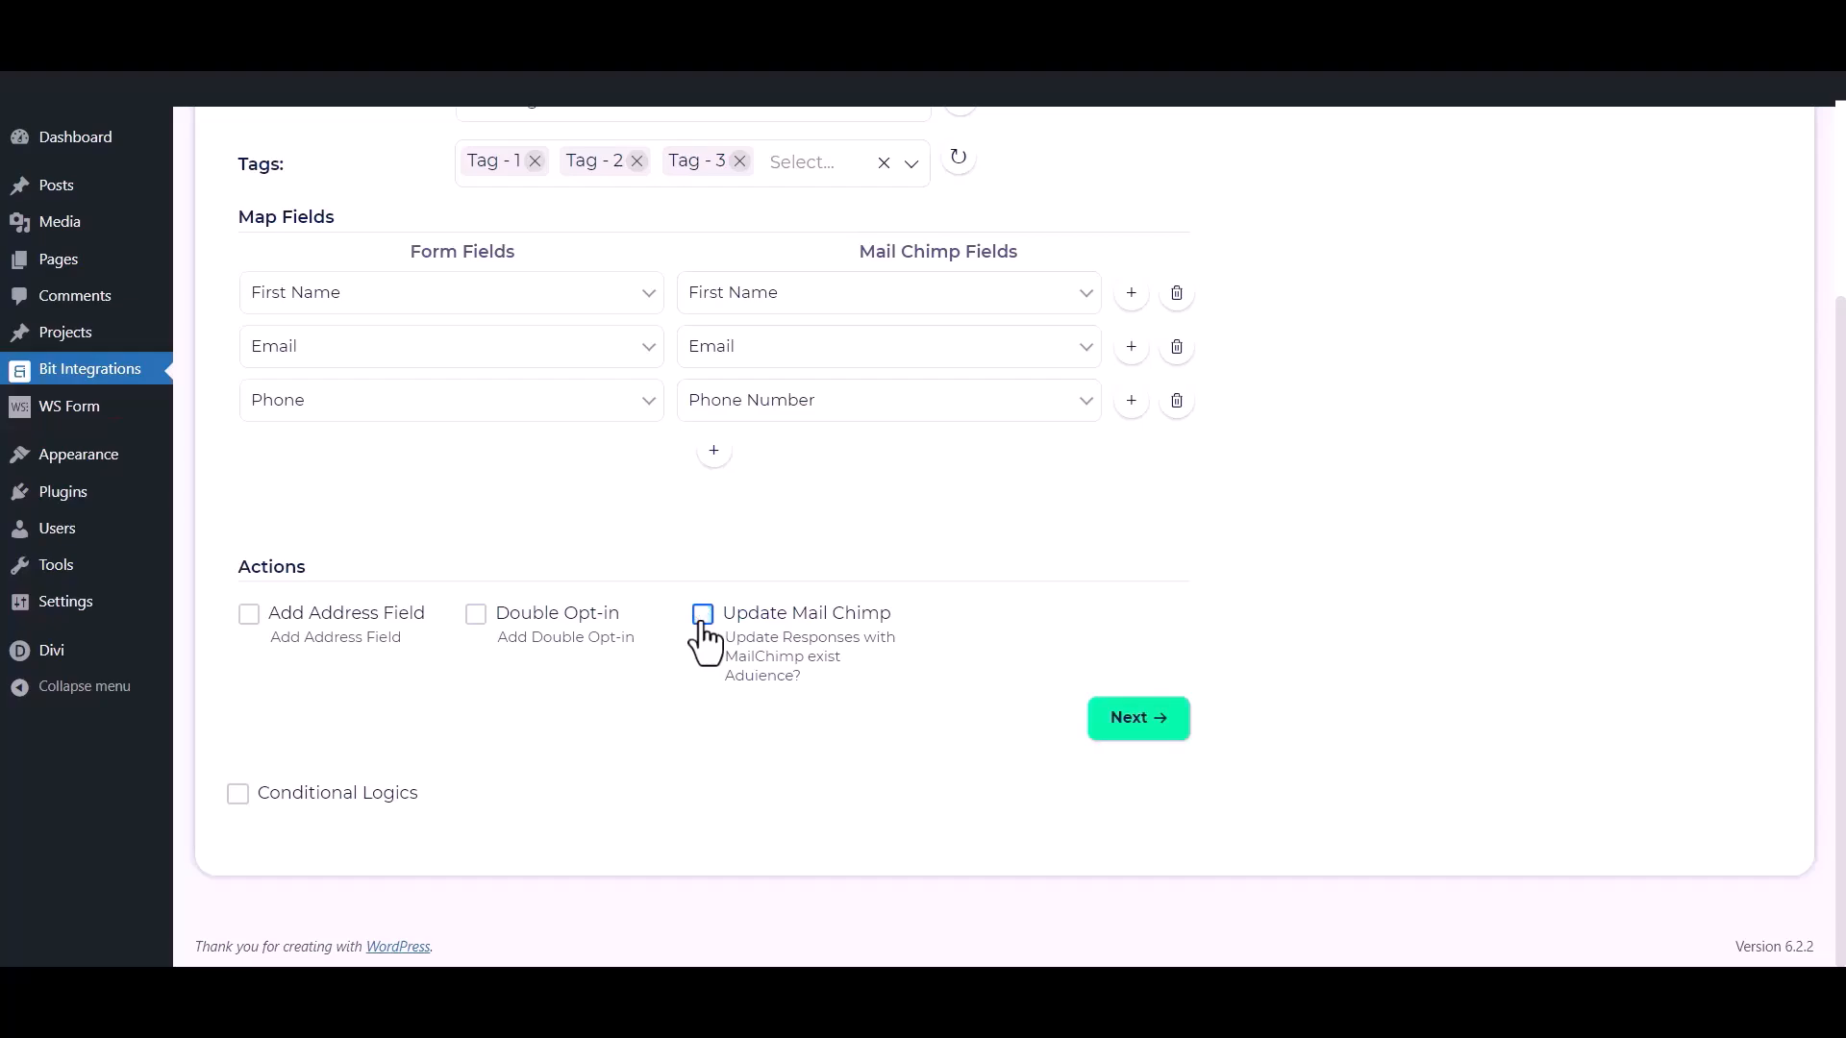
Enable Conditional Logics to view its rule options, and disable it again.
{"action": "left_click", "coordinate": [238, 794]}
{"action": "scroll", "coordinate": [245, 821], "scroll_direction": "down", "scroll_amount": 1}
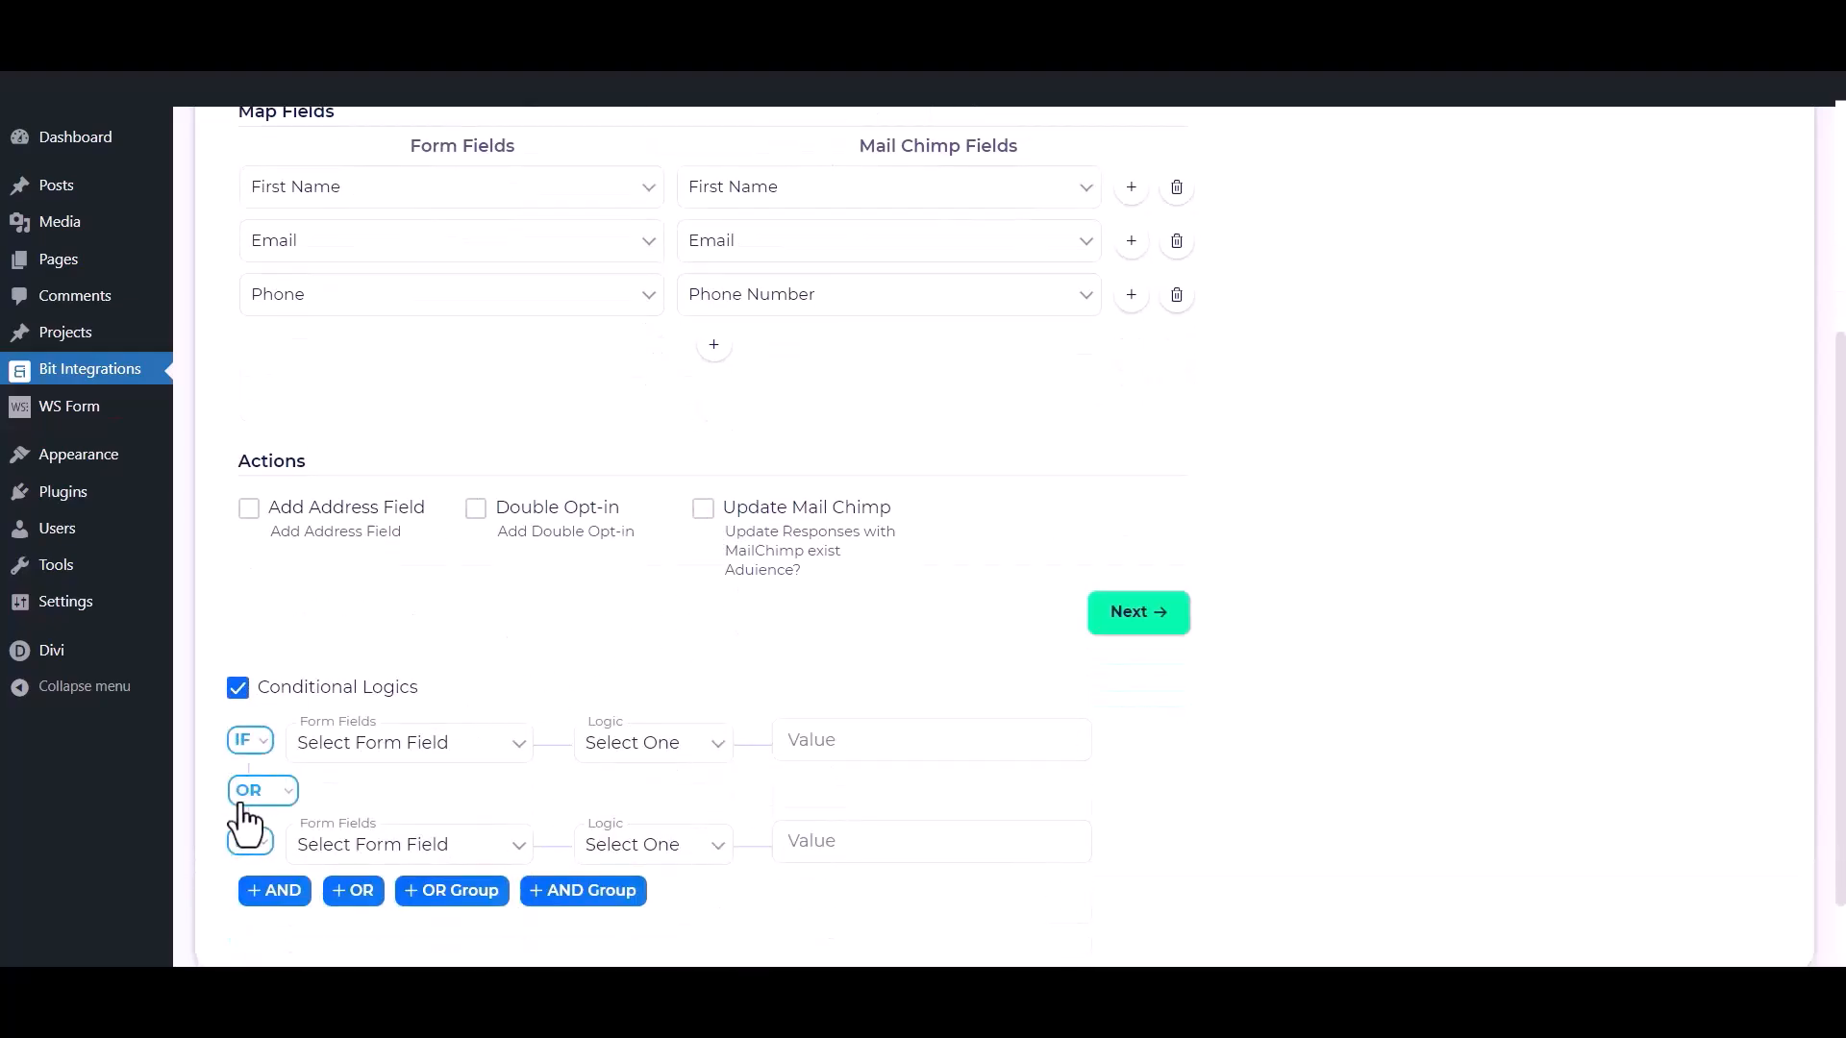
{"action": "left_click", "coordinate": [238, 676]}
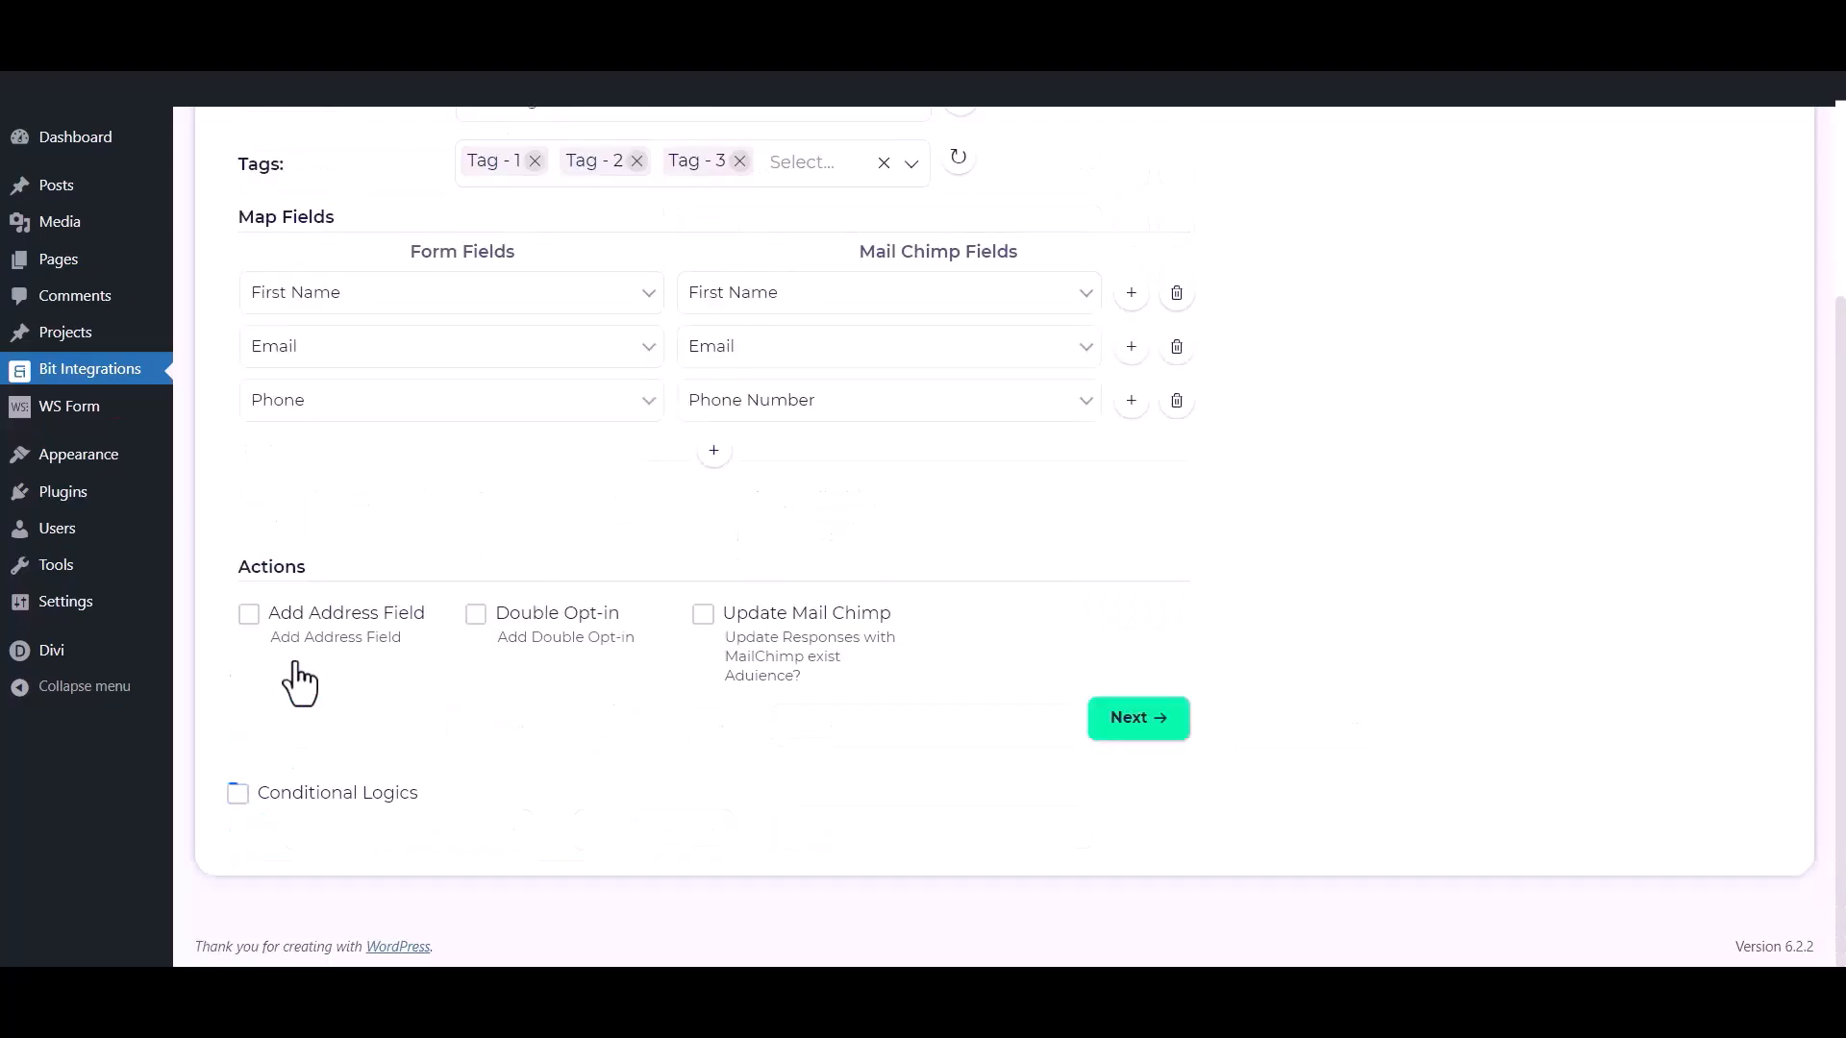
Continue to the last integration stage, then finish and save the Mail Chimp integration.
{"action": "left_click", "coordinate": [1160, 721]}
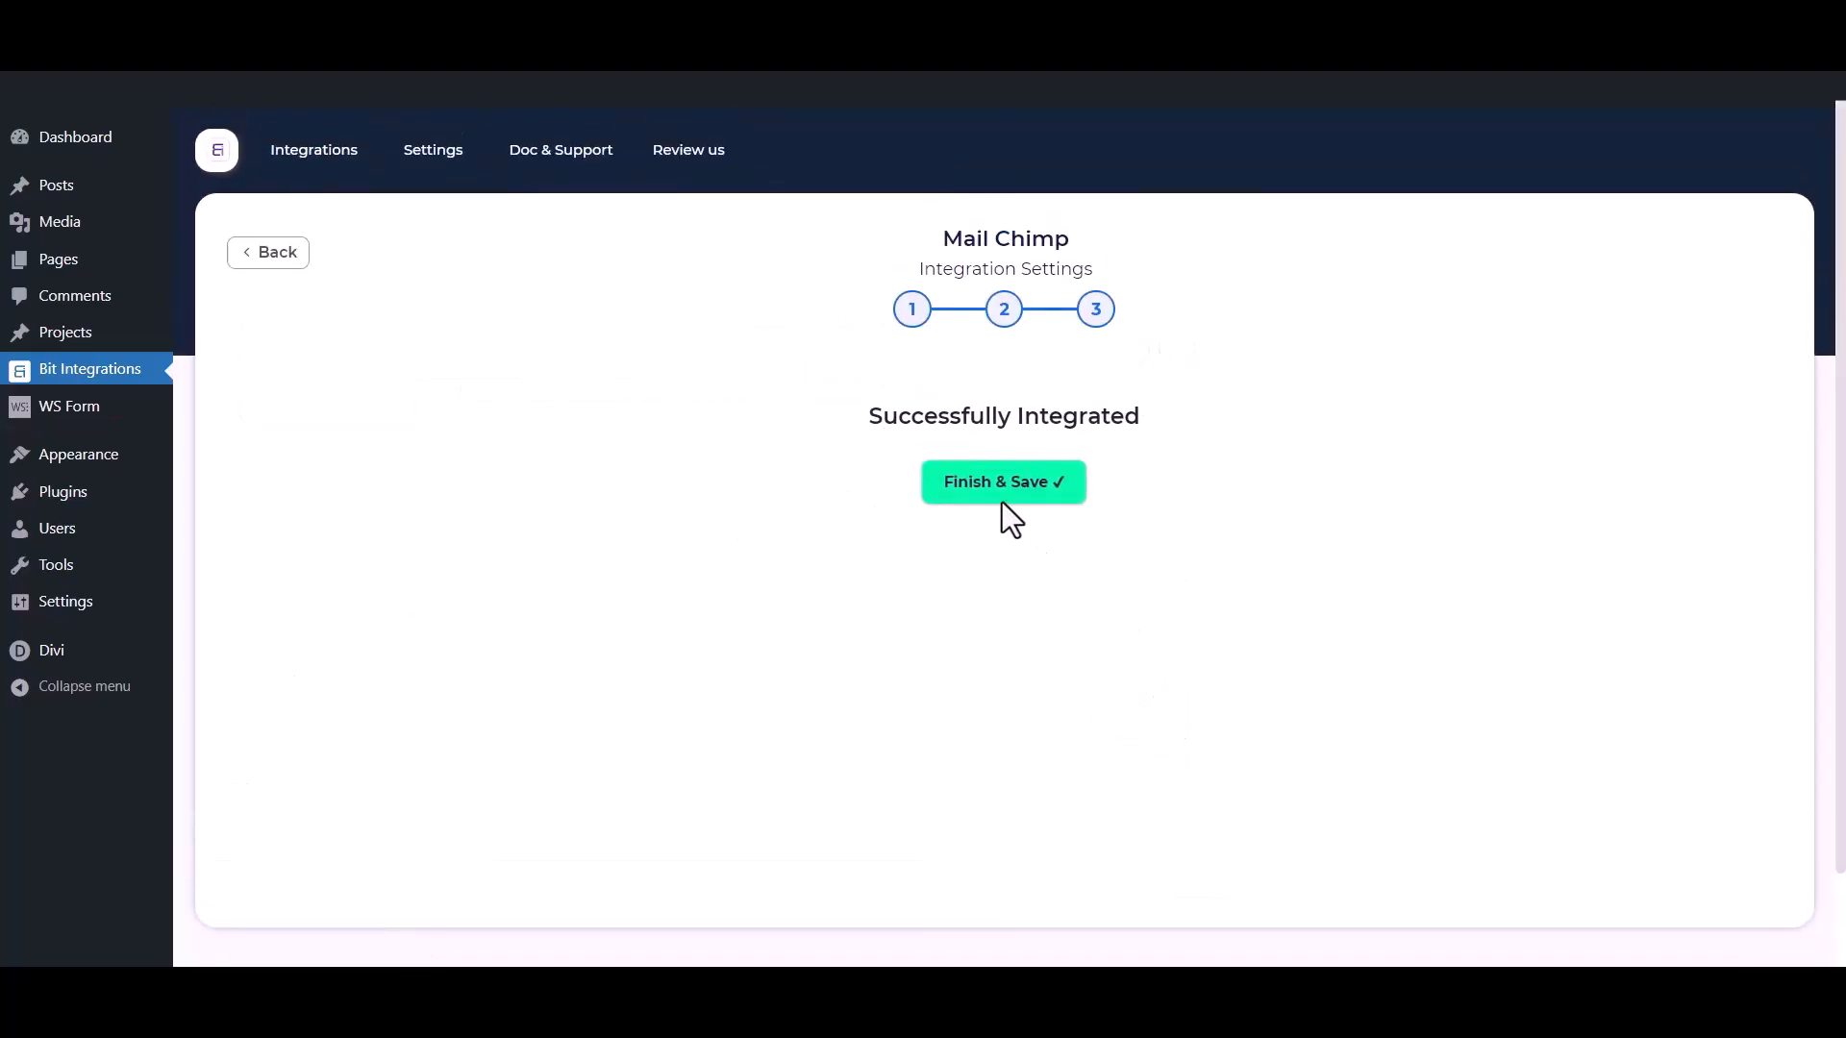
{"action": "left_click", "coordinate": [995, 496]}
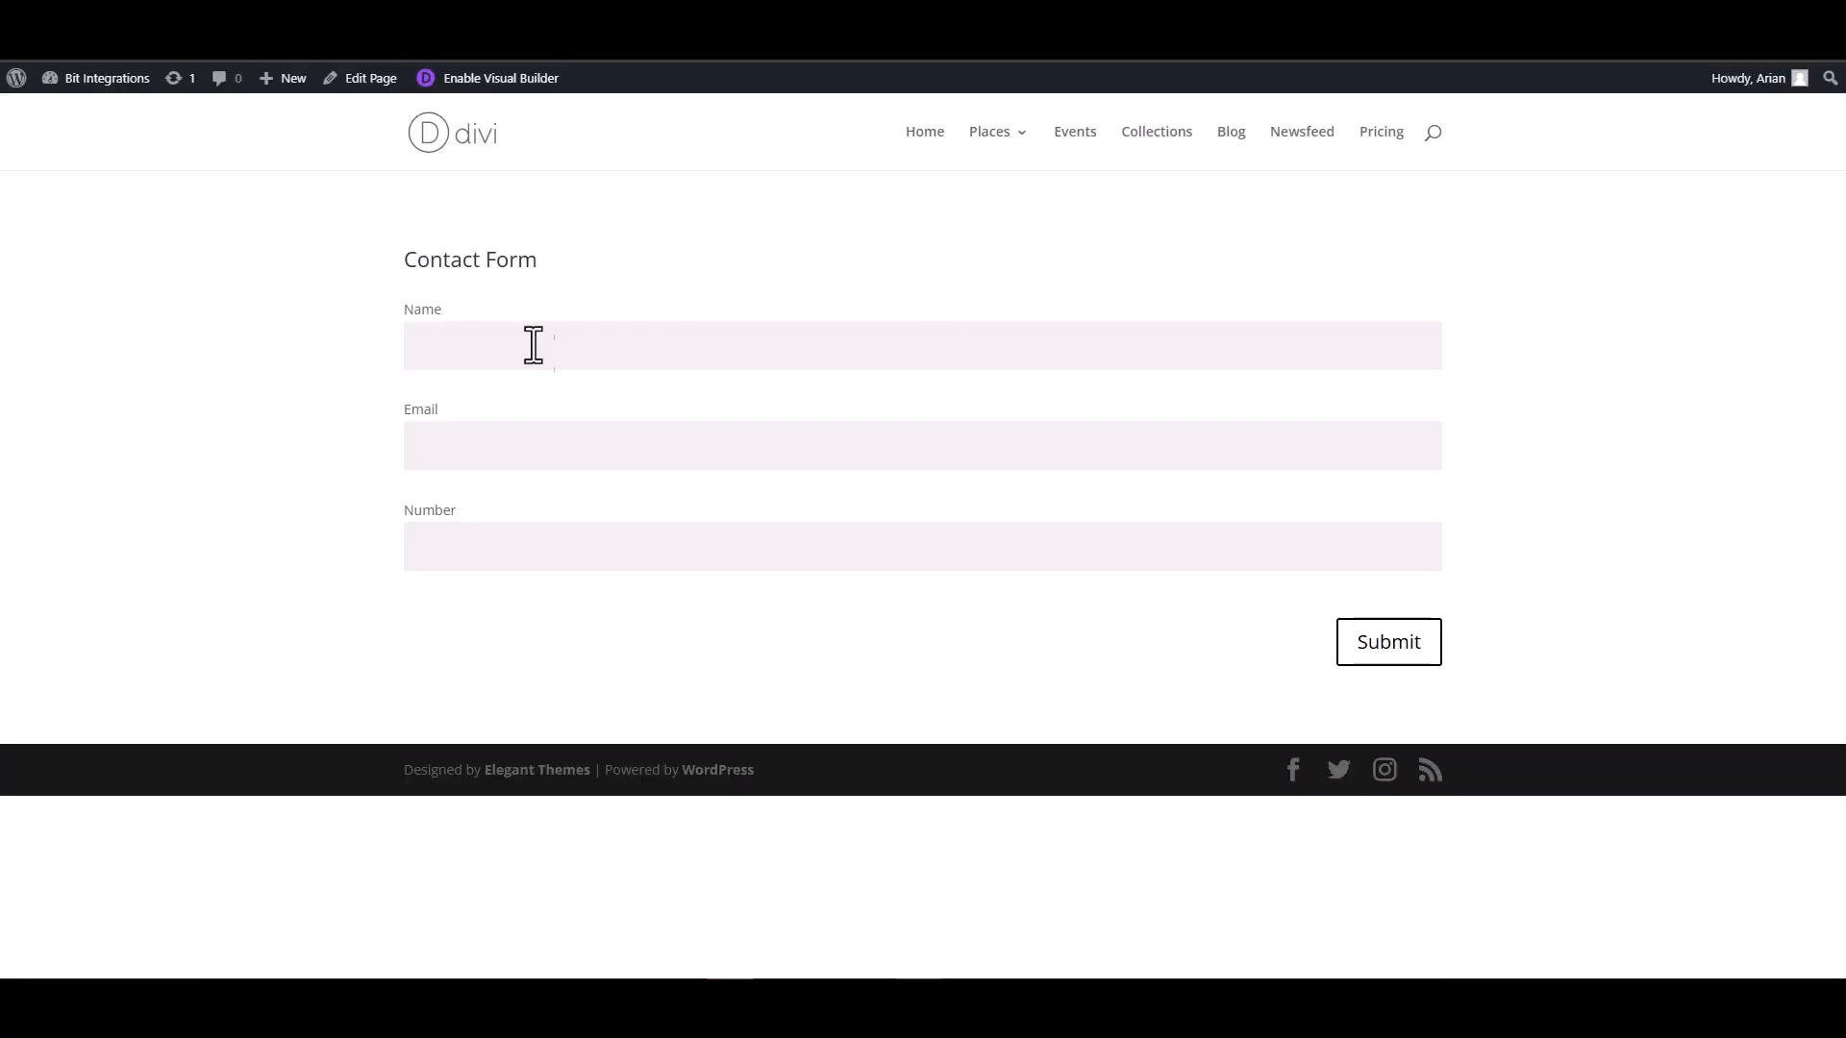
On the site's Contact Form page, enter Bit Integrations as the name and fill in the support email address.
{"action": "left_click", "coordinate": [538, 346]}
{"action": "type", "text": "Bit Integrations"}
{"action": "left_click", "coordinate": [1378, 438]}
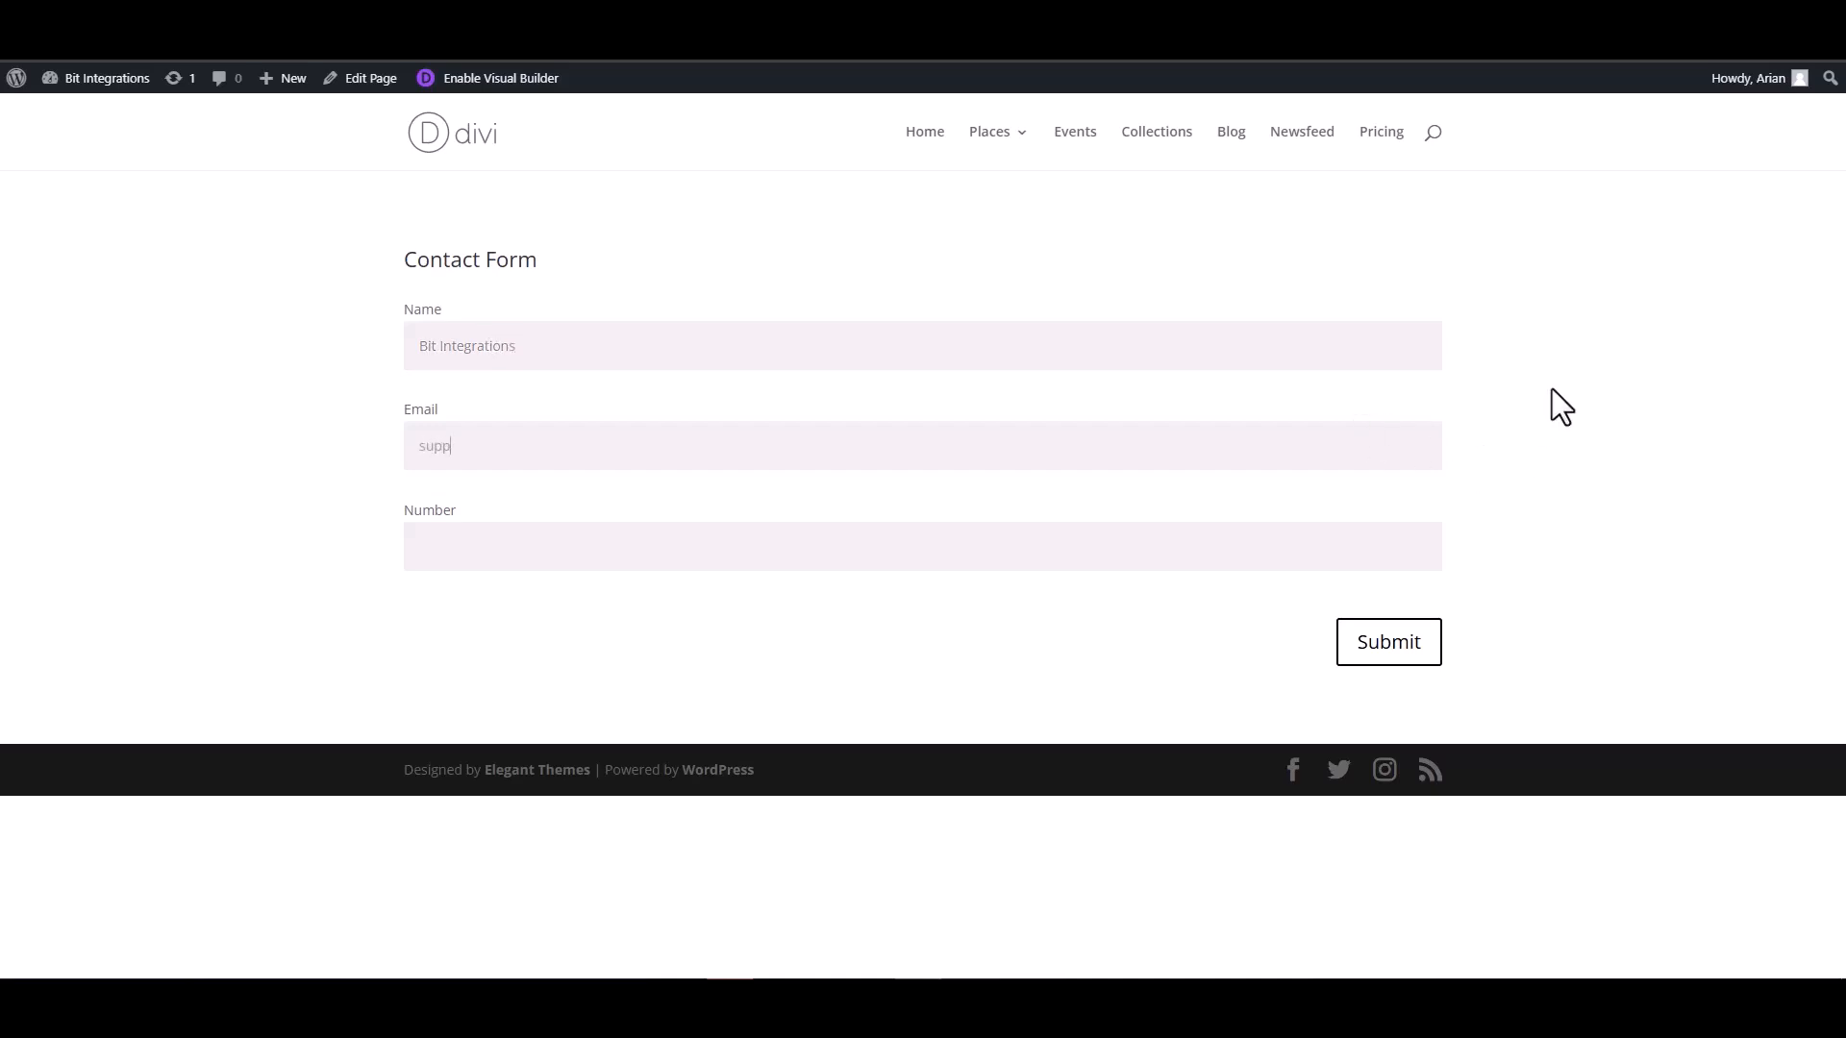
Fill in a test phone number in the contact form's Number field and submit the form.
{"action": "left_click", "coordinate": [1349, 536]}
{"action": "type", "text": "444555666"}
{"action": "left_click", "coordinate": [1387, 644]}
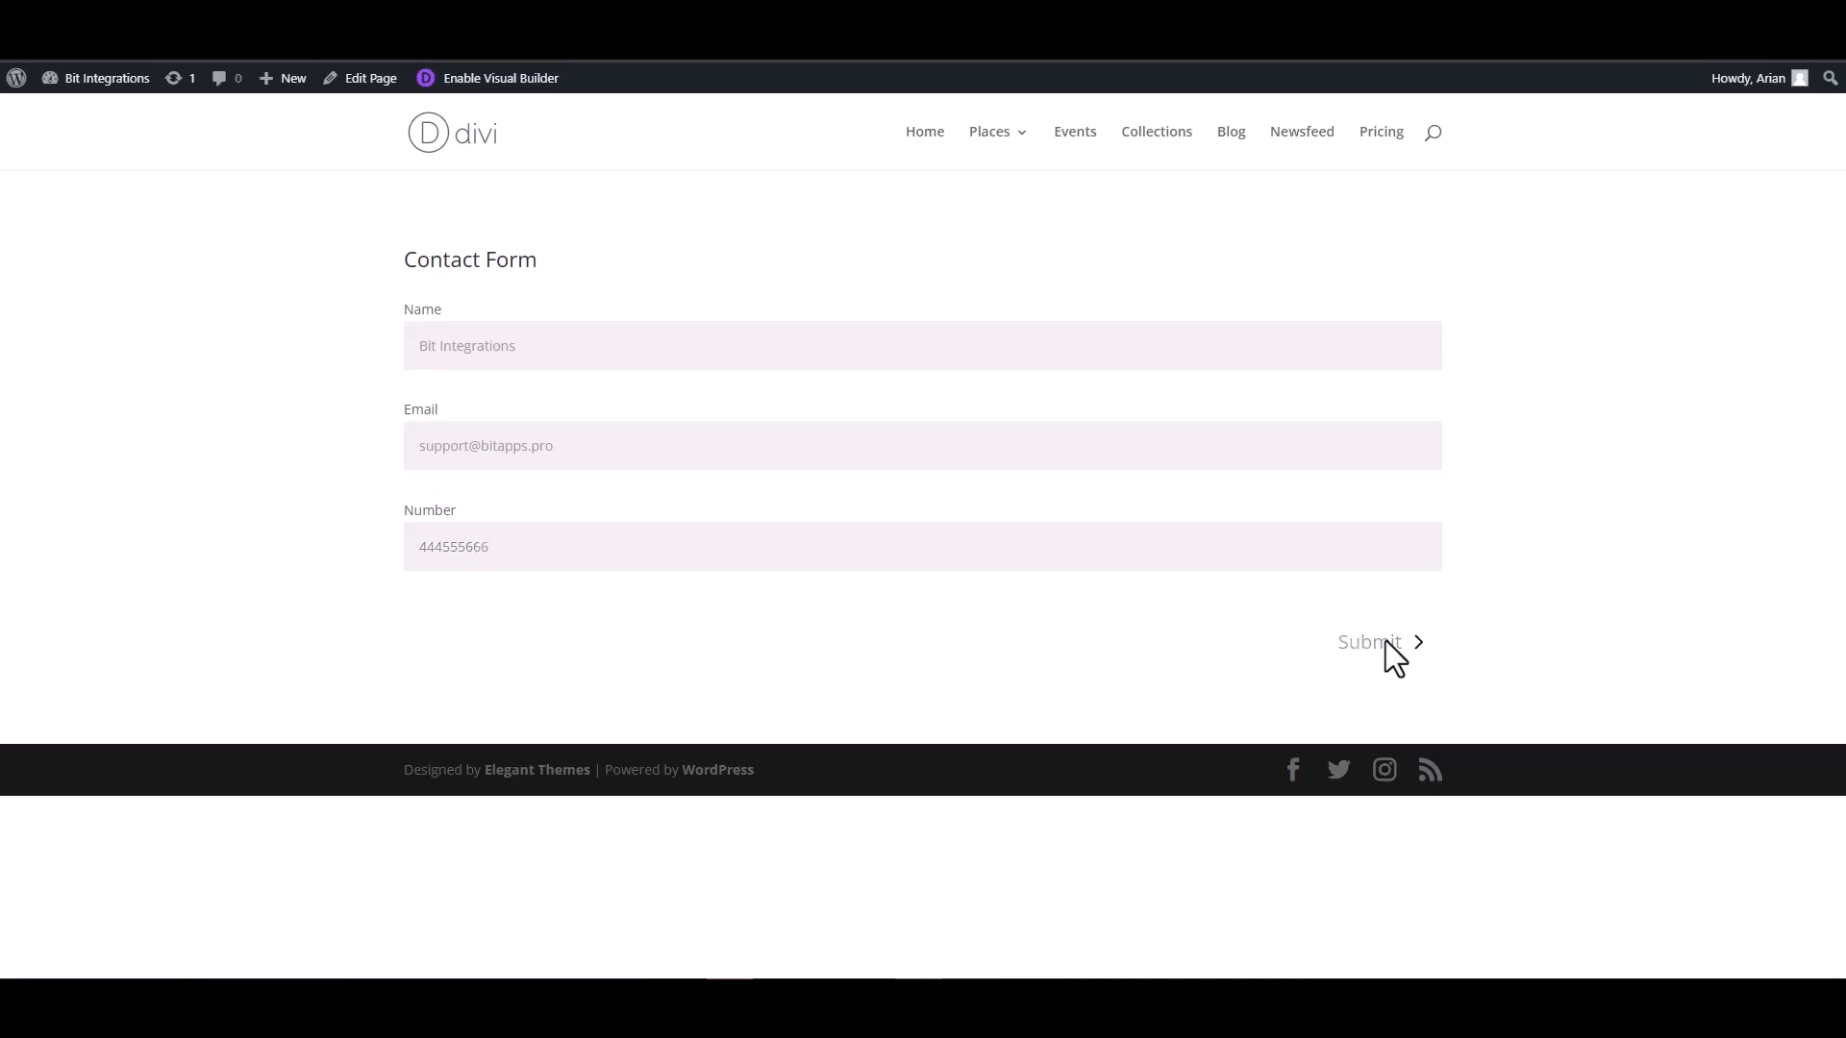